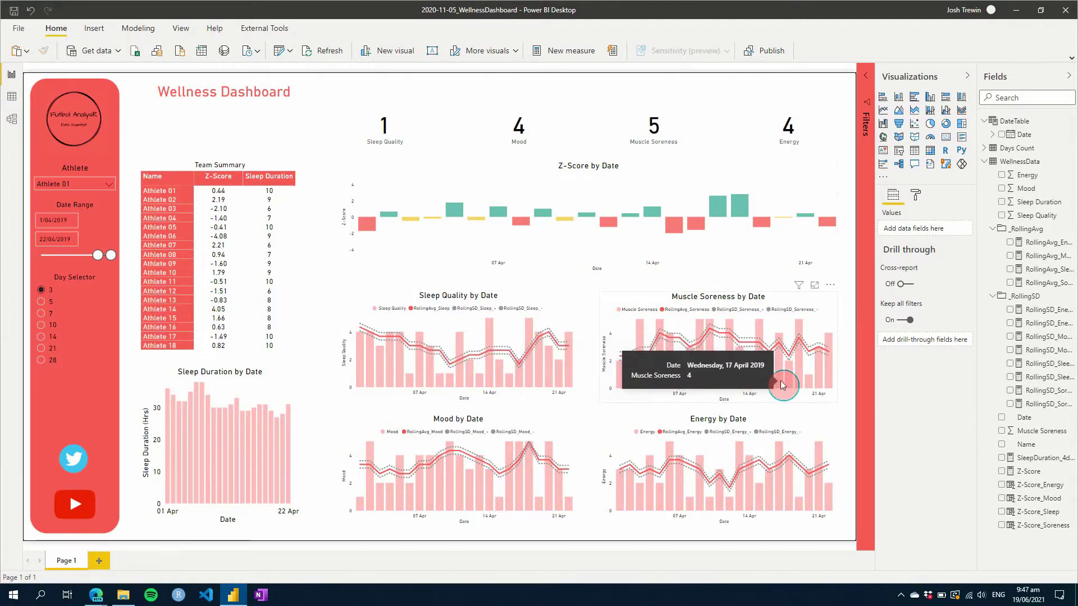
# Filter the dashboard to Athlete 02 and check the Sleep Quality chart's data points.
pyautogui.click(110, 185)
pyautogui.click(76, 210)
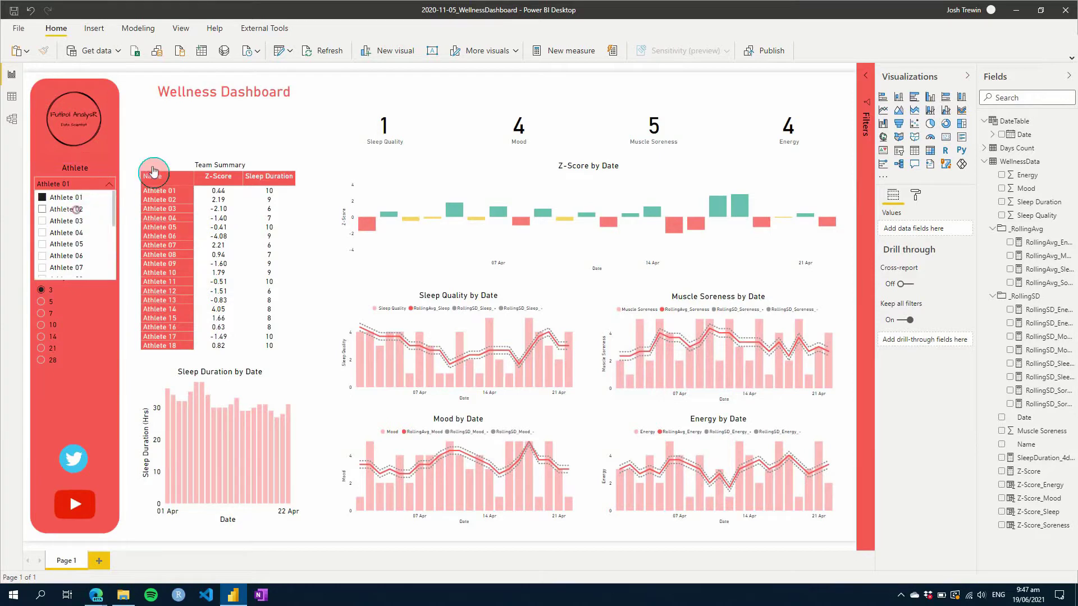
pyautogui.click(178, 143)
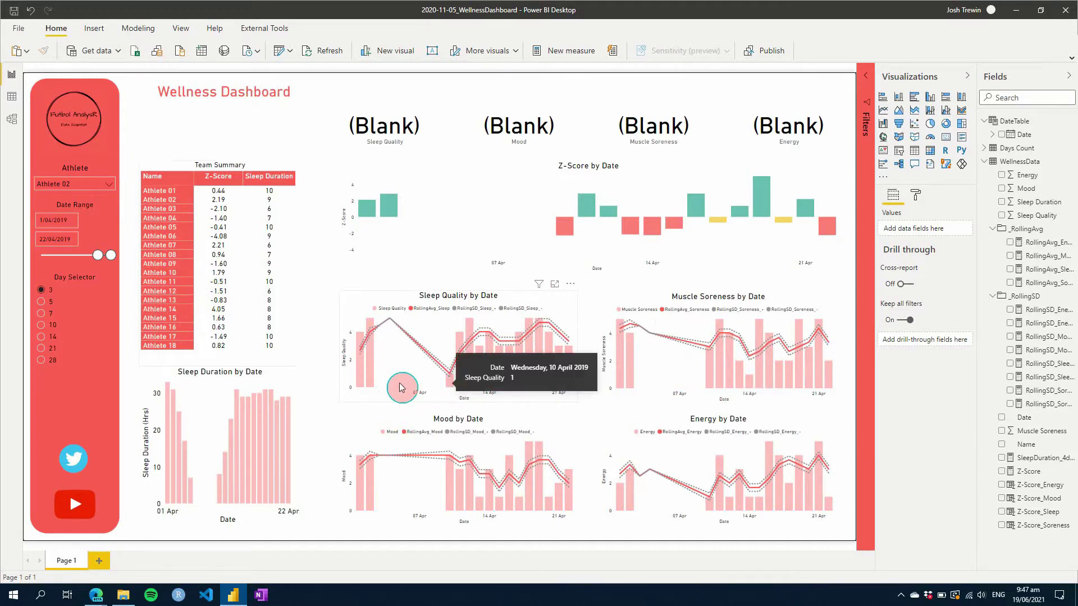
pyautogui.moveTo(448, 388)
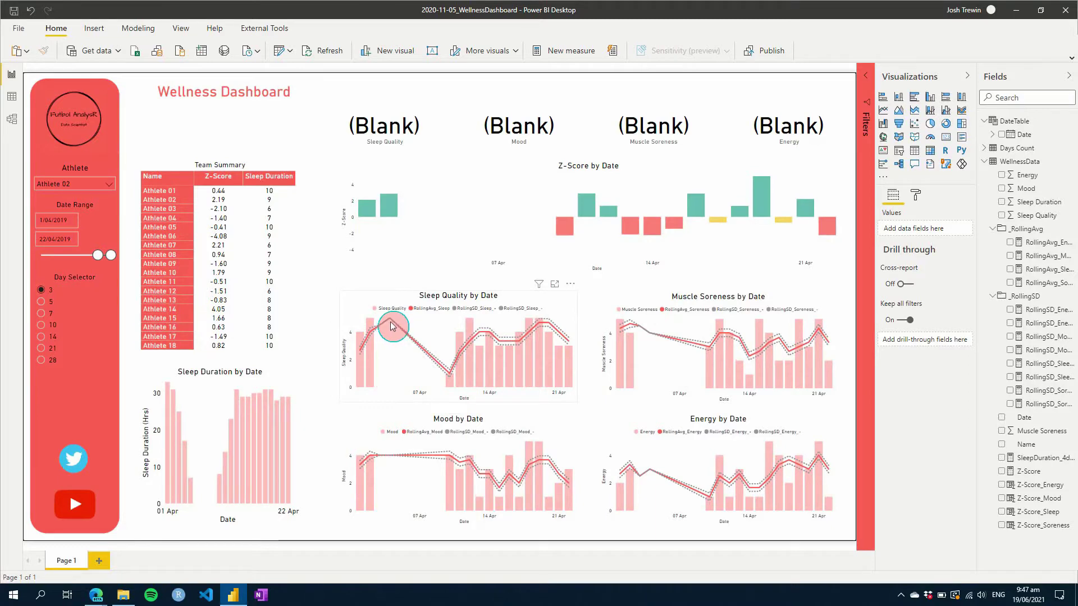
pyautogui.moveTo(389, 320)
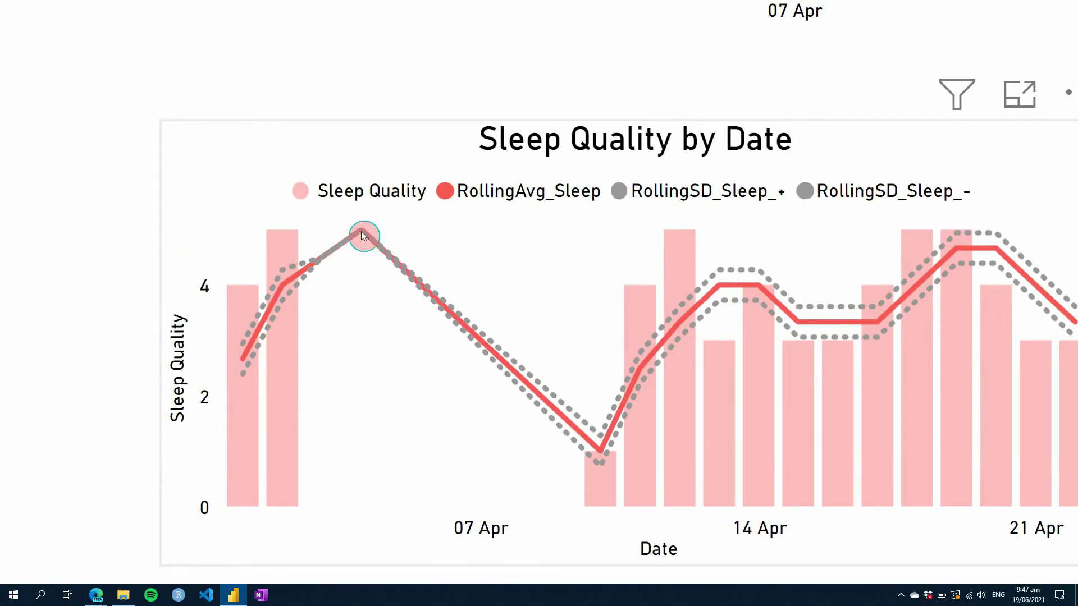
pyautogui.moveTo(362, 232)
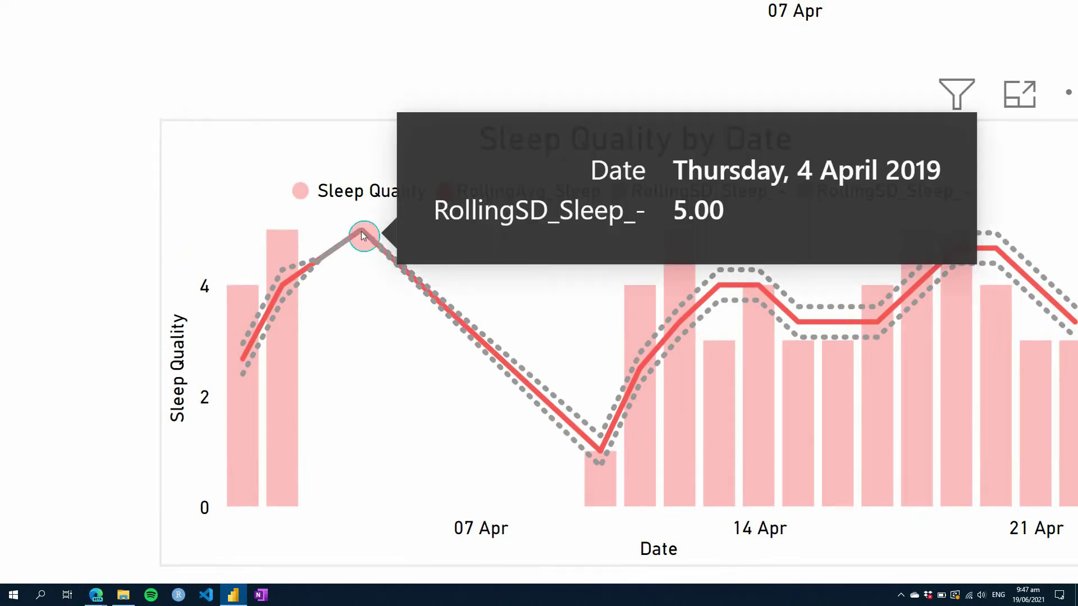
pyautogui.moveTo(609, 447)
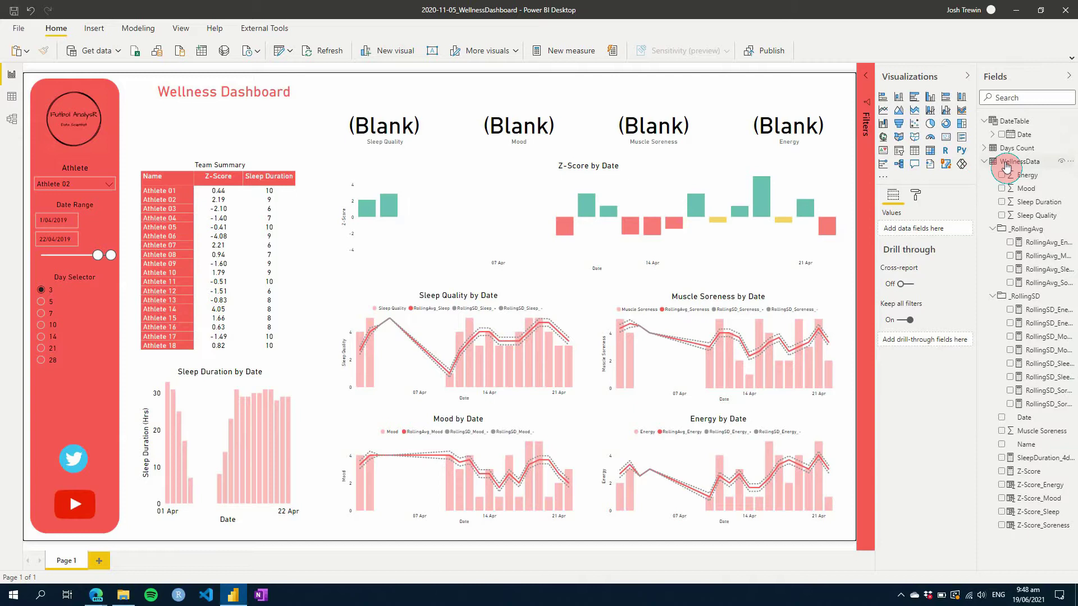
# Create WellnessData measure Card_SleepQuality as IF(ISBLANK(MIN(WellnessData[Sleep Quality])), 0, …).
pyautogui.rightClick(1005, 164)
pyautogui.click(958, 169)
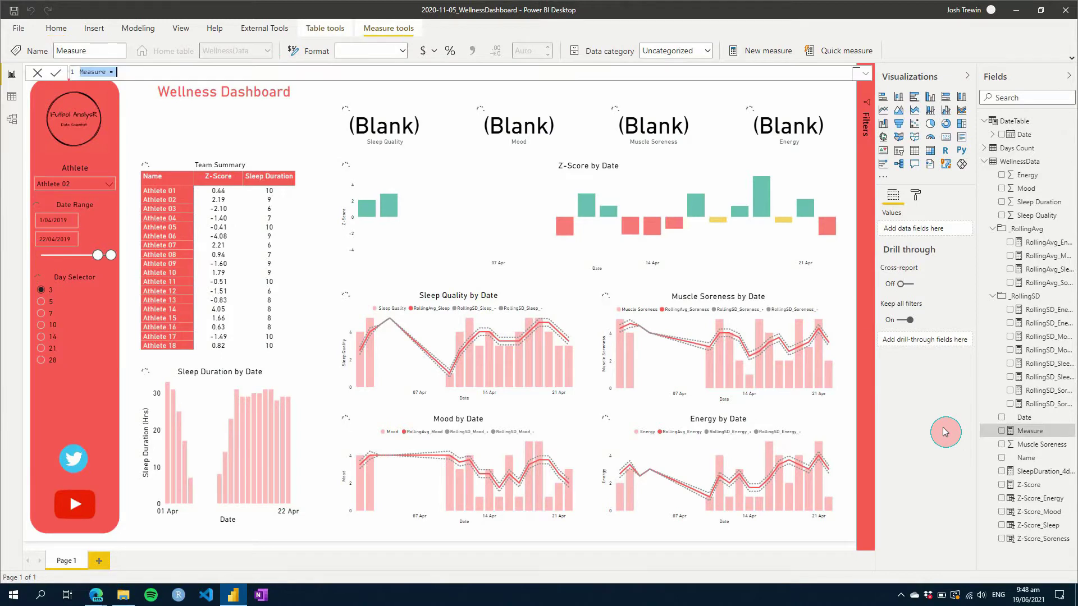
pyautogui.write('Sleep')
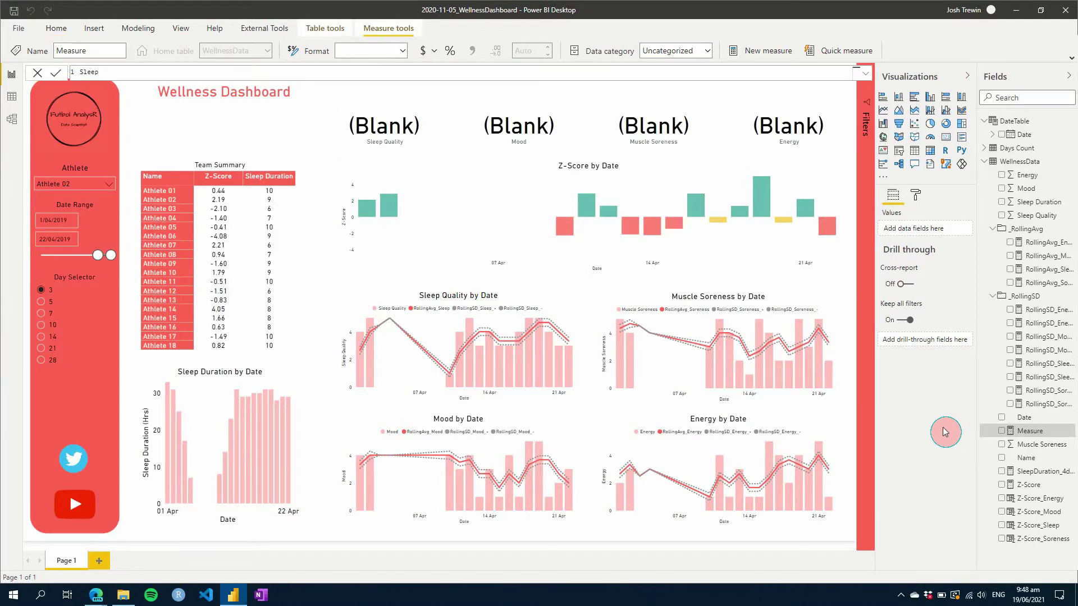
pyautogui.hotkey('ctrl', 'a')
pyautogui.write('Card_Sleep')
pyautogui.write('Quality = IF ( ISBLANK ( ')
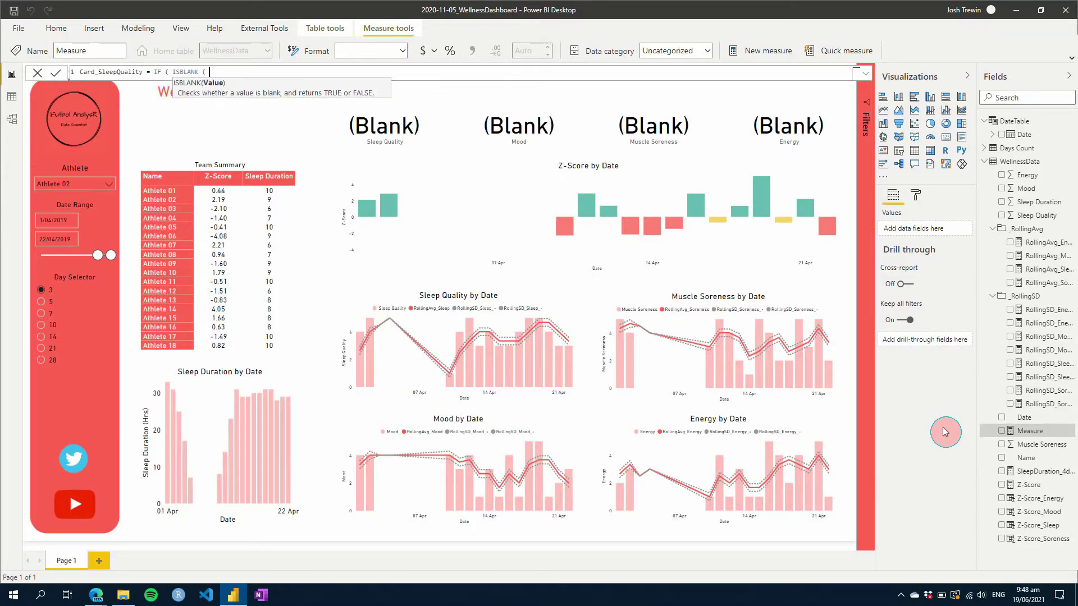
pyautogui.write('[')
pyautogui.press('BackSpace')
pyautogui.write('MIN')
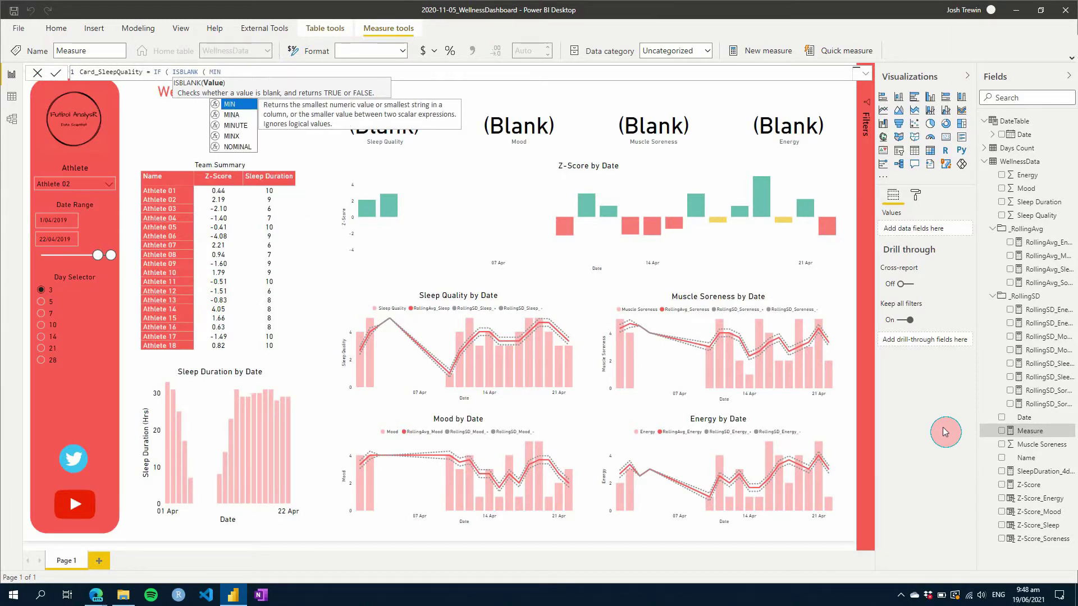
pyautogui.write(' ( ')
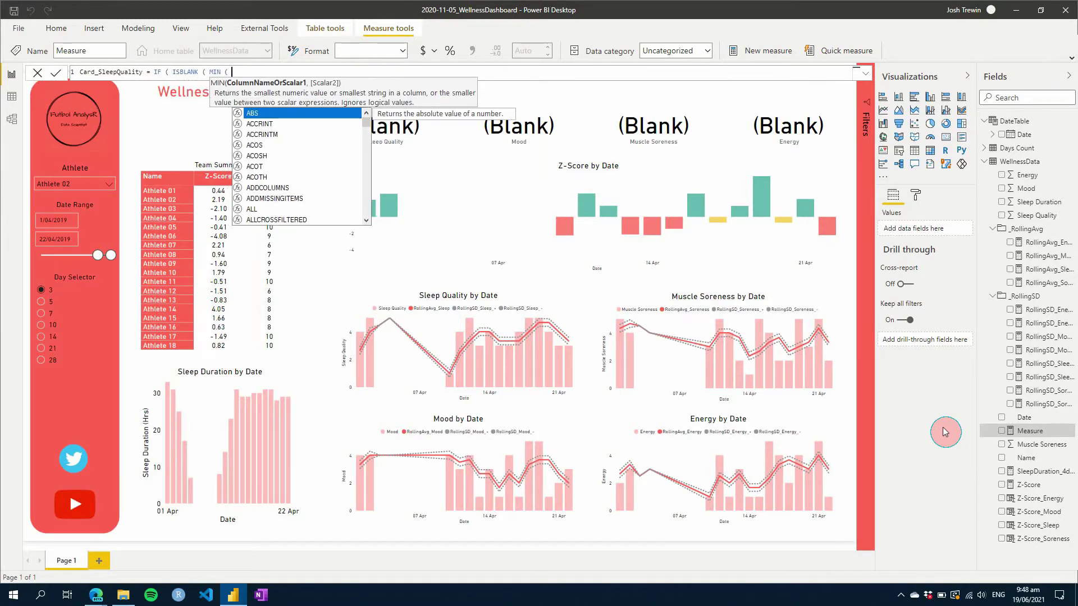
pyautogui.write('slee')
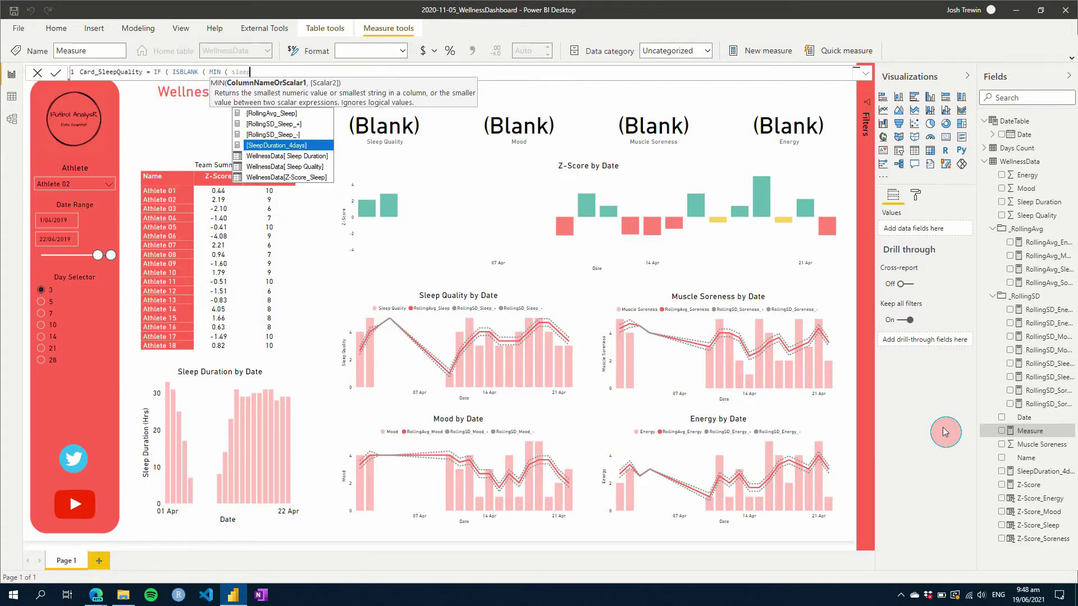
pyautogui.write('p')
pyautogui.press('Down')
pyautogui.press('Down')
pyautogui.press('Tab')
pyautogui.write(')')
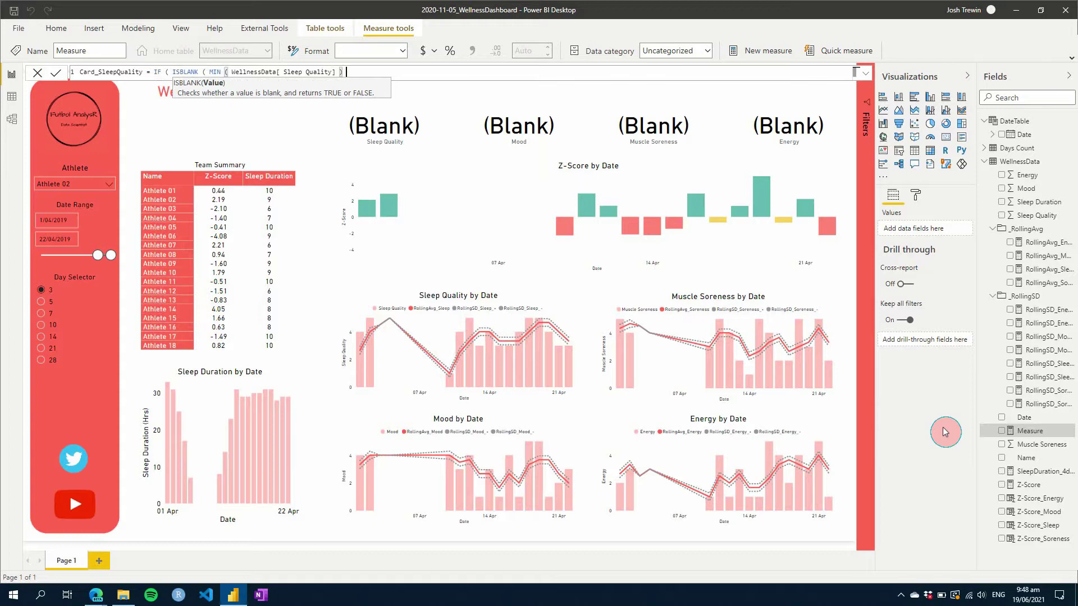
pyautogui.write(' ),')
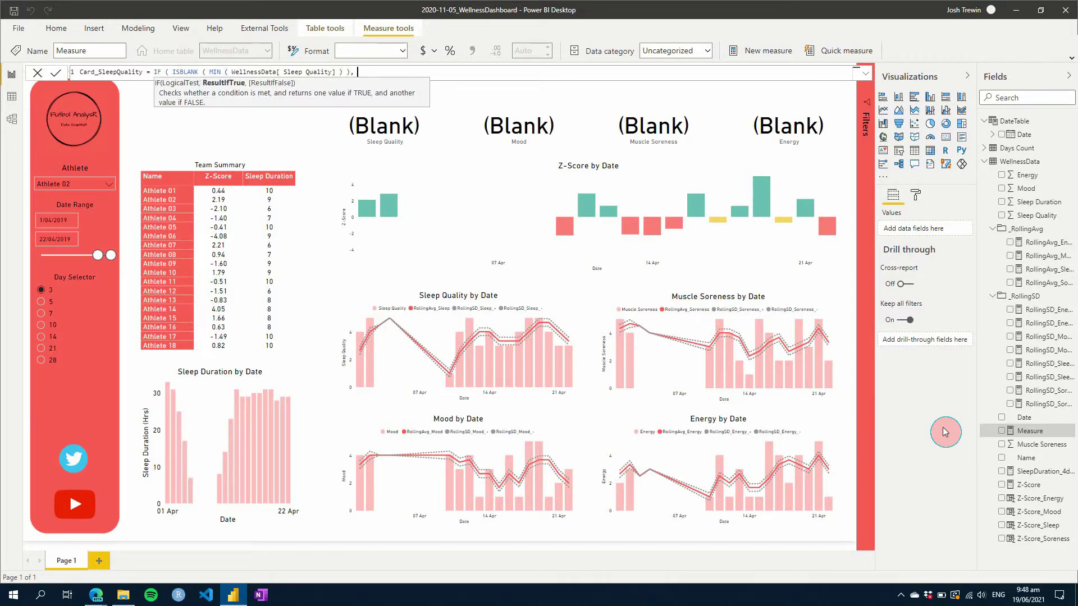
pyautogui.write(' )')
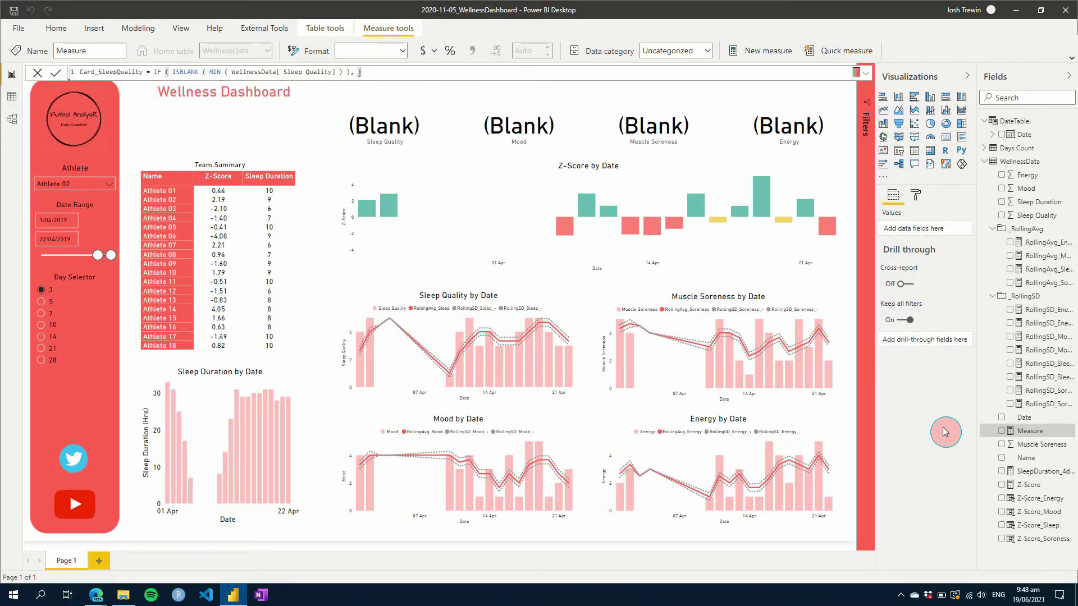
pyautogui.press('BackSpace')
pyautogui.write('0,')
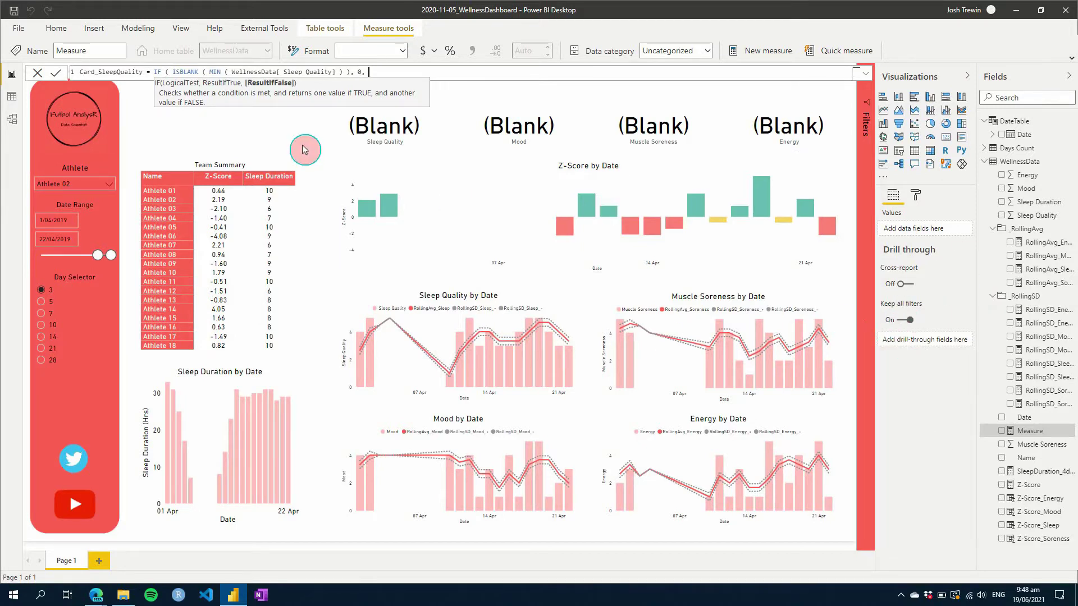
# Reuse MIN(WellnessData[Sleep Quality]) as the non-blank result and commit the measure.
pyautogui.click(341, 72)
pyautogui.moveTo(343, 72); pyautogui.dragTo(215, 74)
pyautogui.hotkey('ctrl', 'c')
pyautogui.click(396, 72)
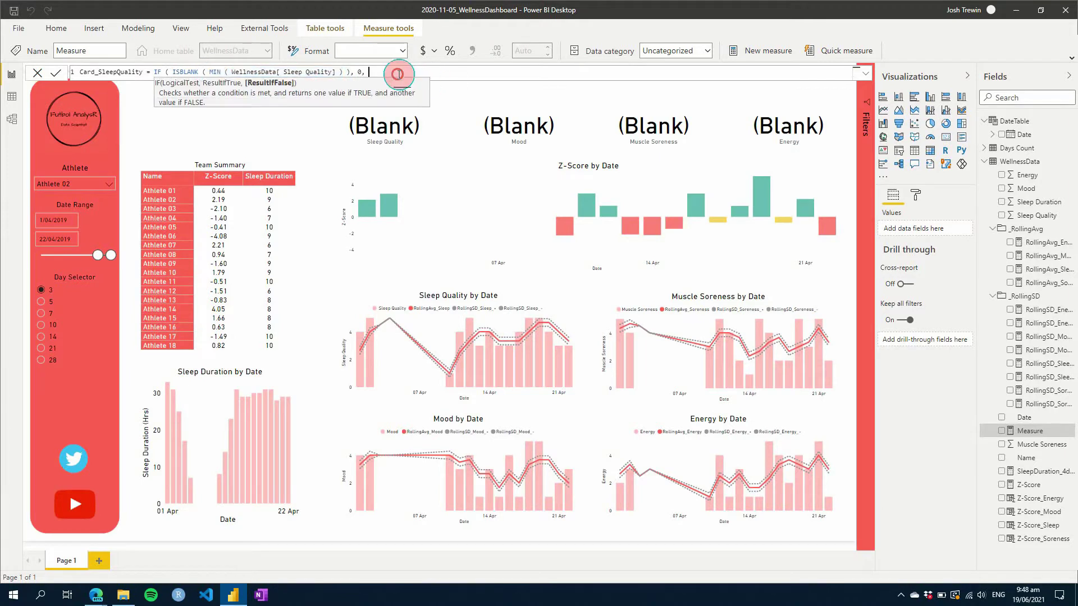
pyautogui.hotkey('ctrl', 'v')
pyautogui.write(')')
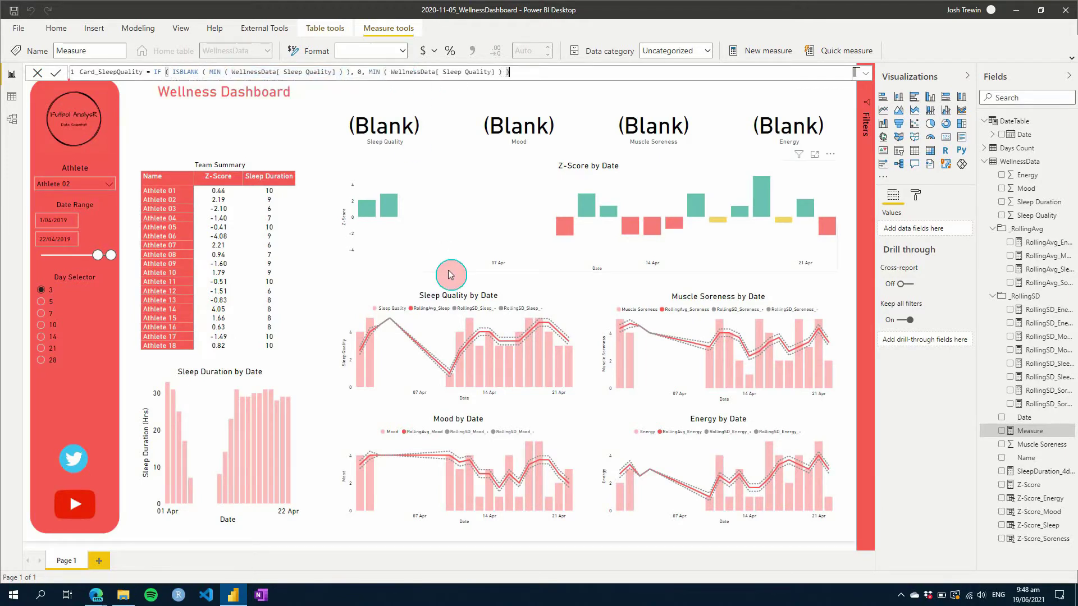
pyautogui.click(393, 128)
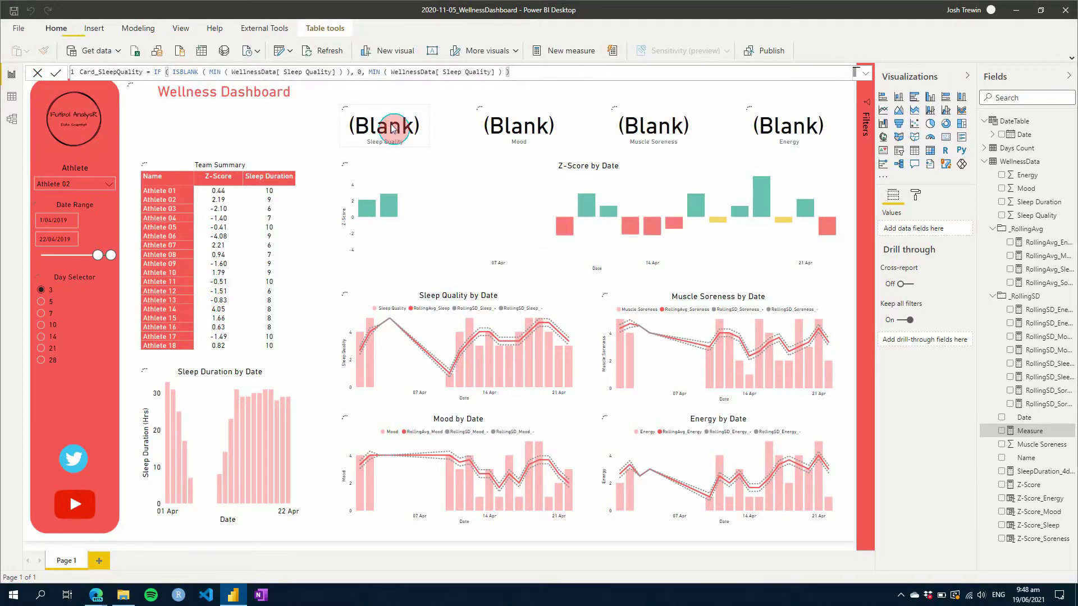
# Replace Sleep Quality with Card_SleepQuality in the Sleep Quality card.
pyautogui.click(393, 128)
pyautogui.click(941, 222)
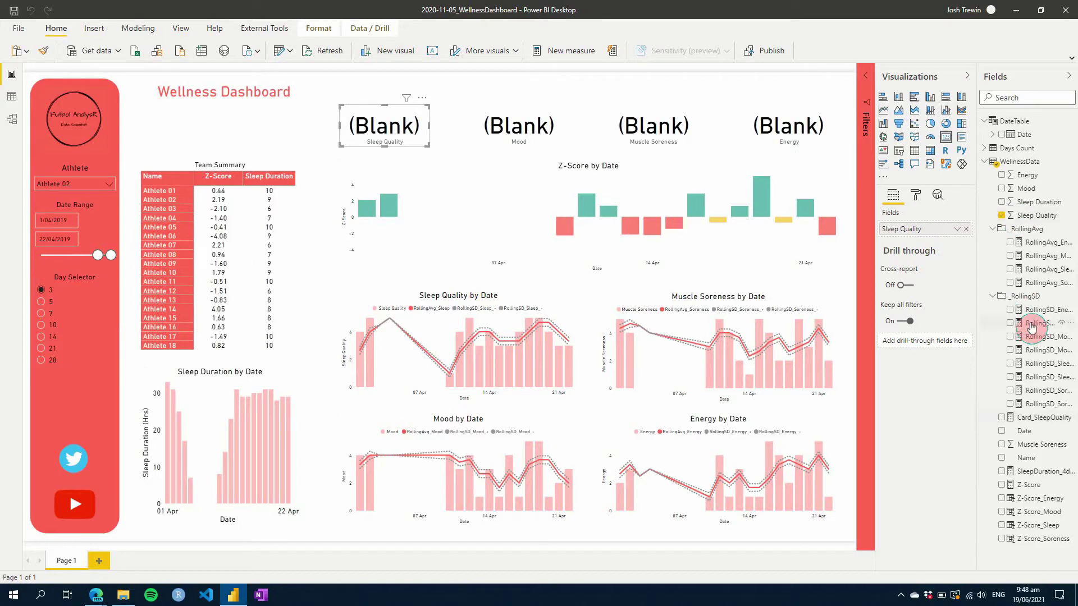
pyautogui.moveTo(1029, 420); pyautogui.dragTo(940, 231)
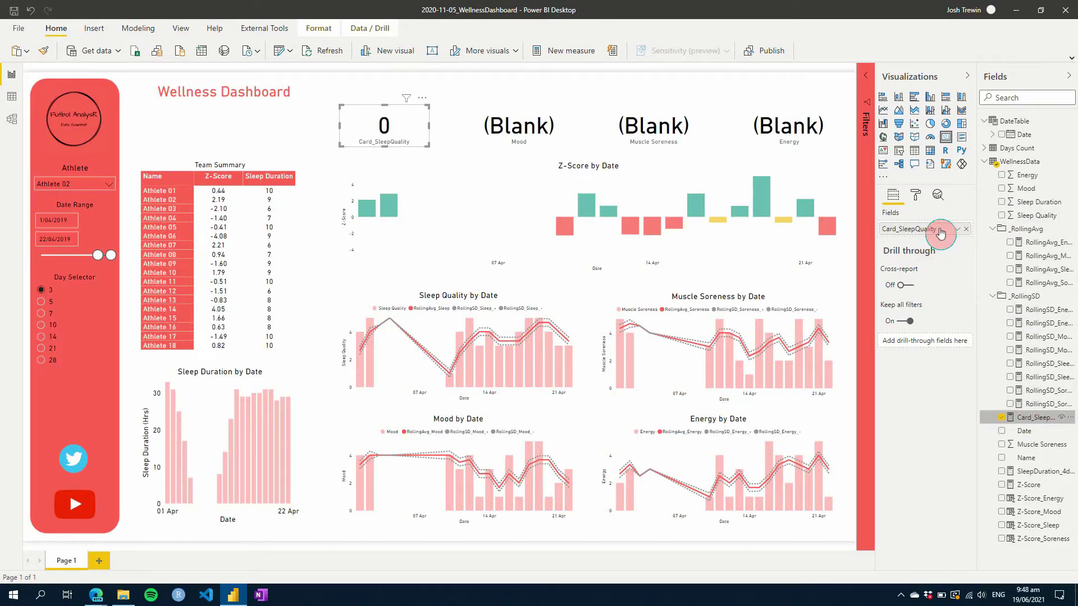
# Change Card_SleepQuality's blank result from 0 to "No Response" and commit it.
pyautogui.click(1018, 418)
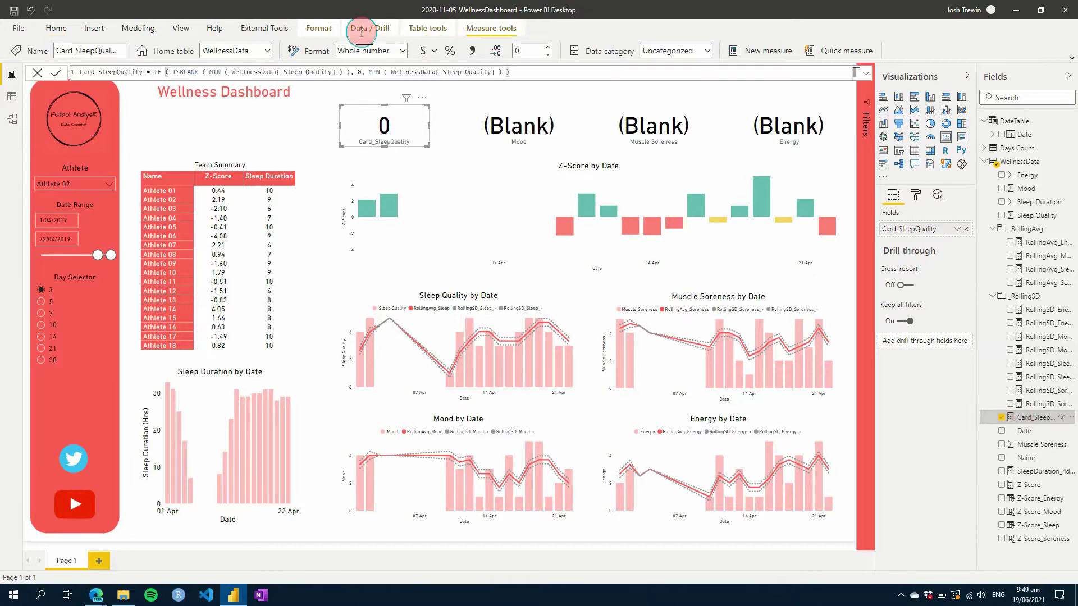
pyautogui.doubleClick(361, 72)
pyautogui.press('Delete')
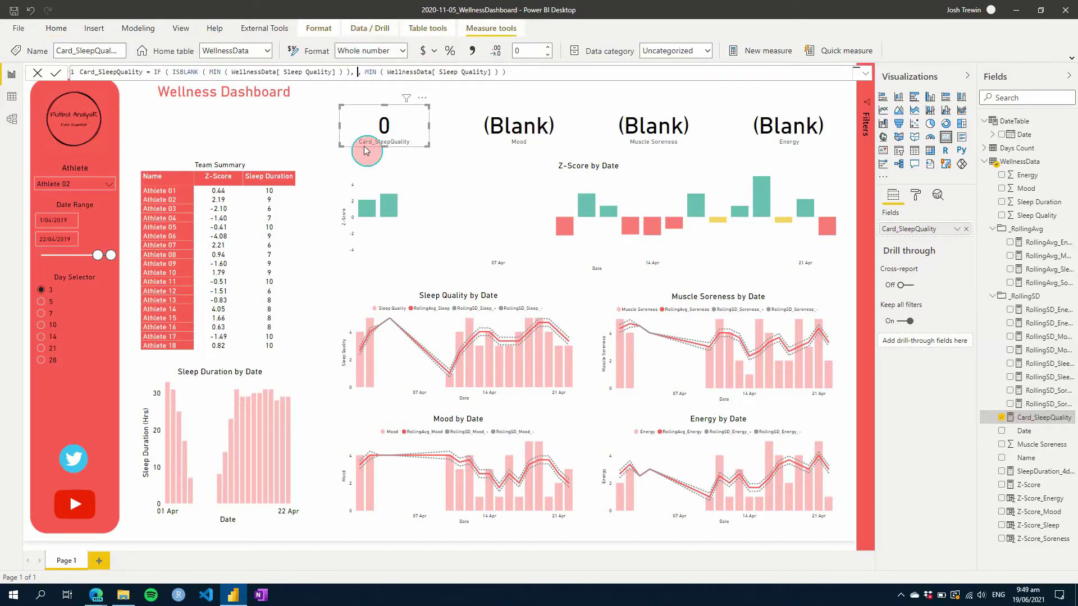
pyautogui.write('"')
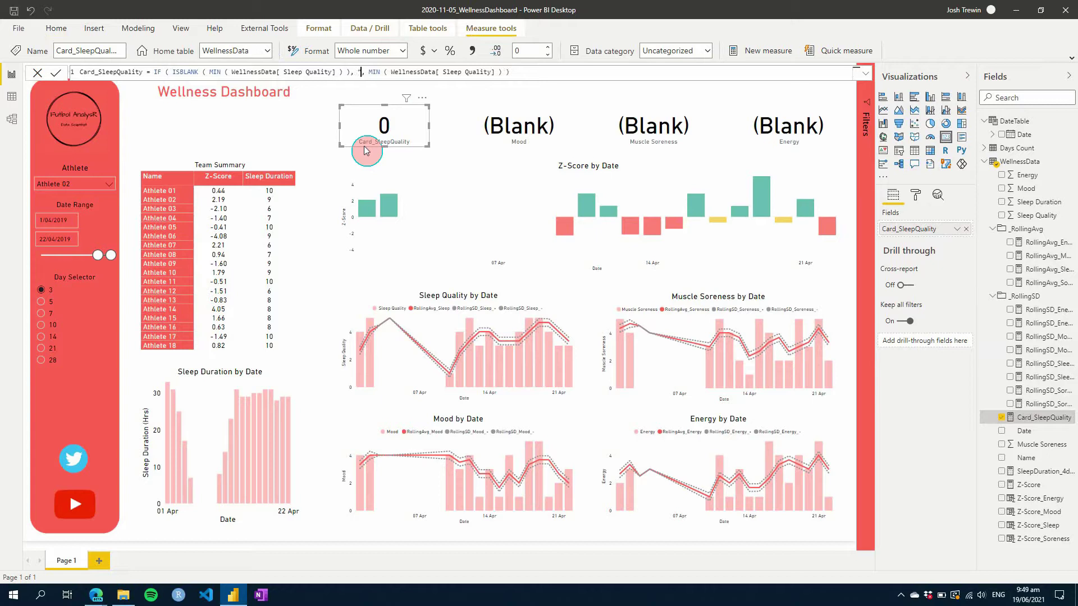
pyautogui.write('No Res')
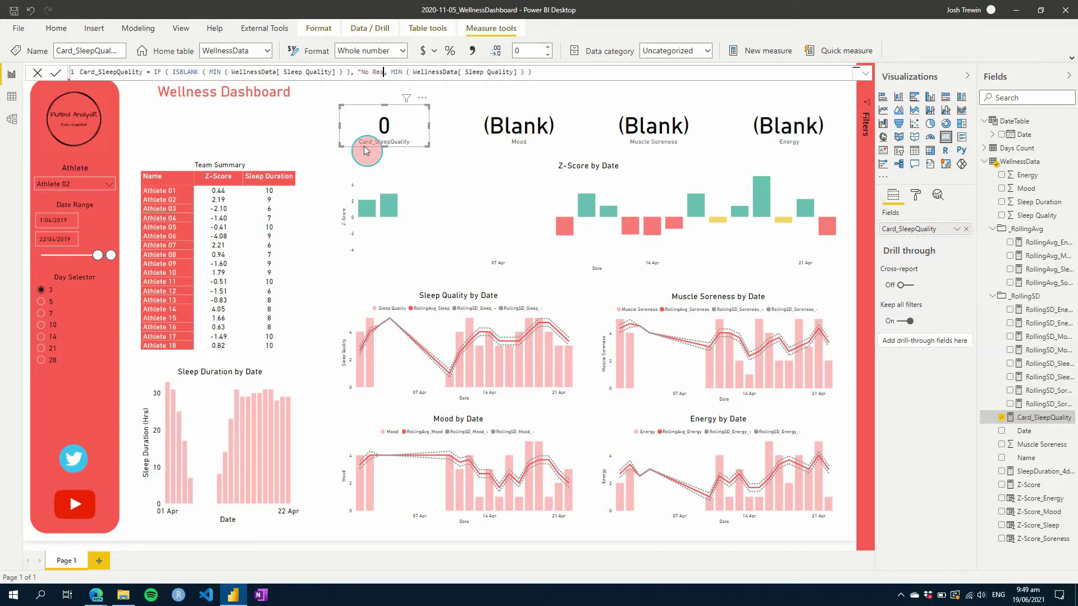
pyautogui.write('ponse"')
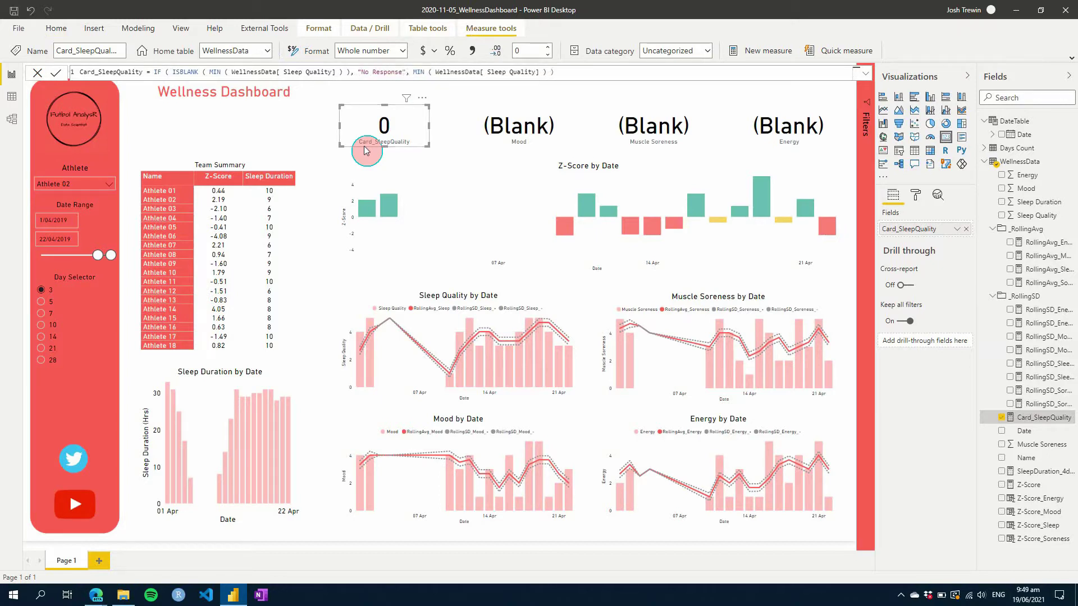
pyautogui.click(307, 138)
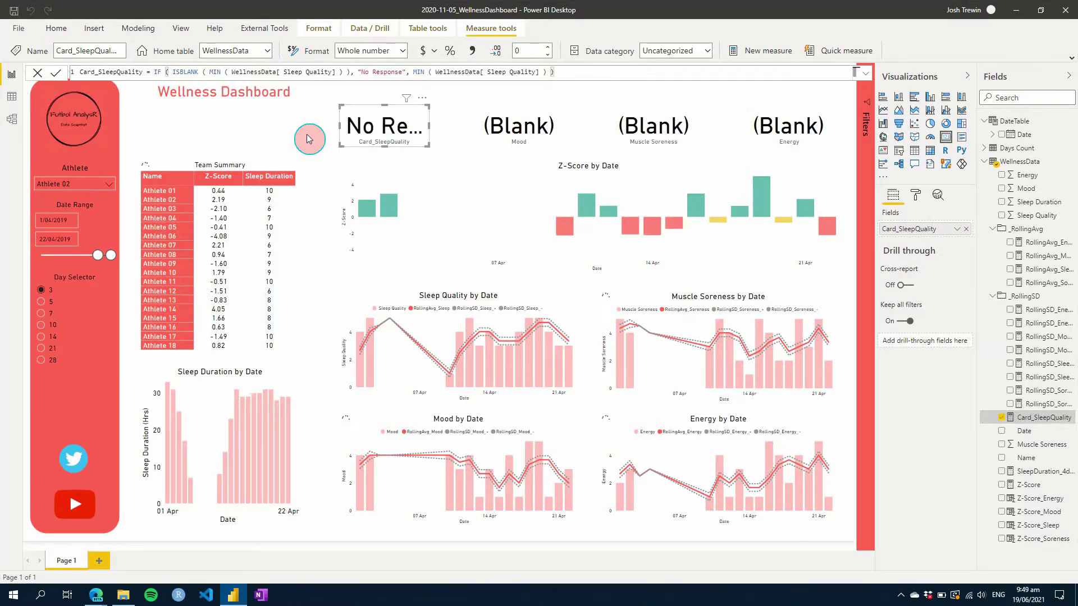
pyautogui.click(357, 126)
# Set the Sleep Quality card's data label text size to 24 pt.
pyautogui.click(920, 197)
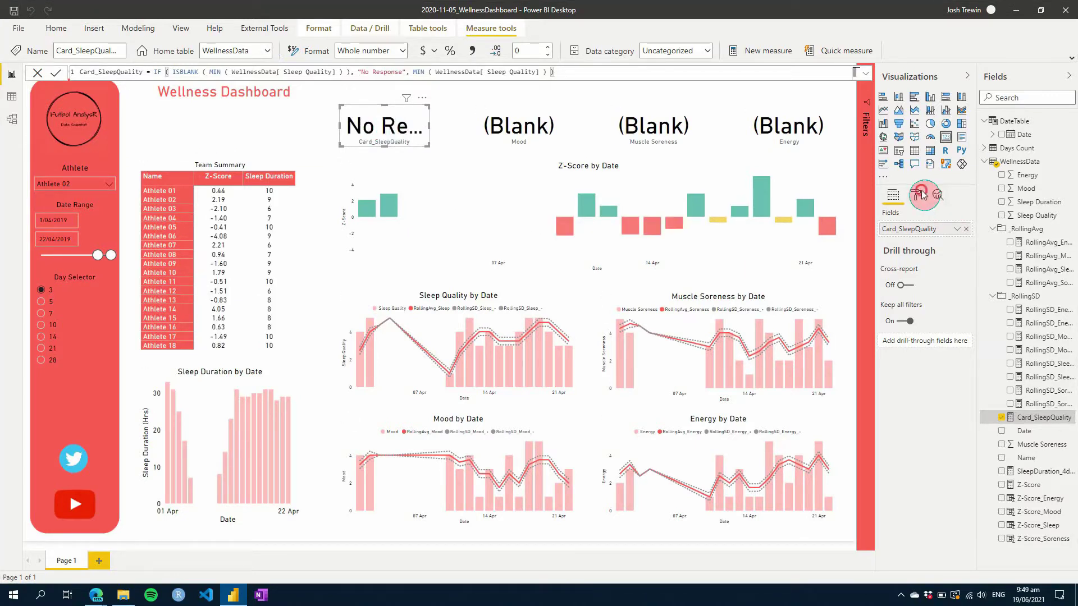
pyautogui.click(925, 234)
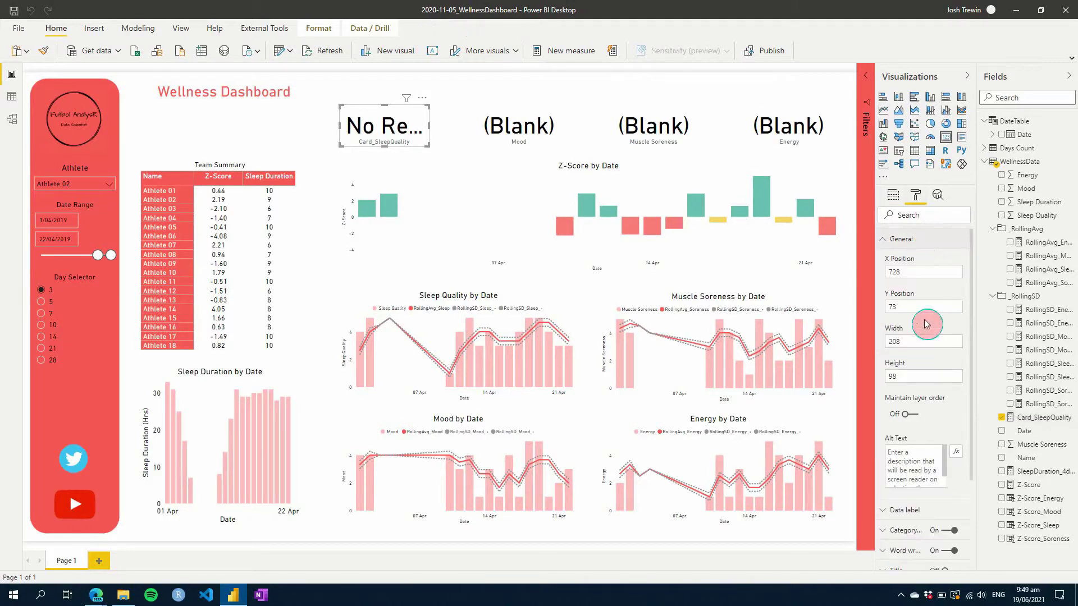
pyautogui.click(909, 245)
pyautogui.click(909, 257)
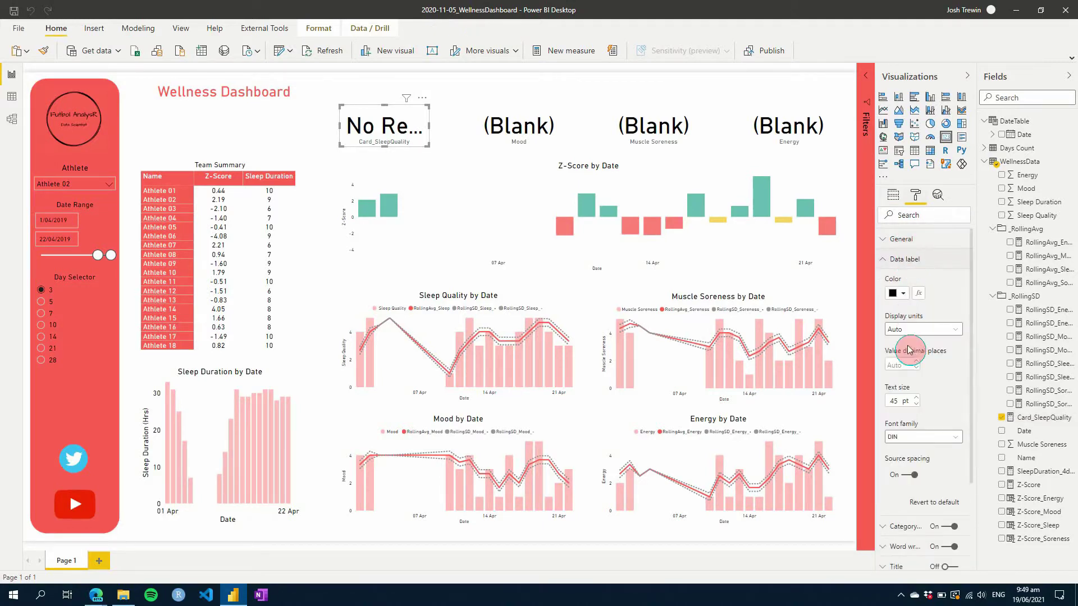
pyautogui.click(916, 403)
pyautogui.click(916, 404)
pyautogui.click(916, 404)
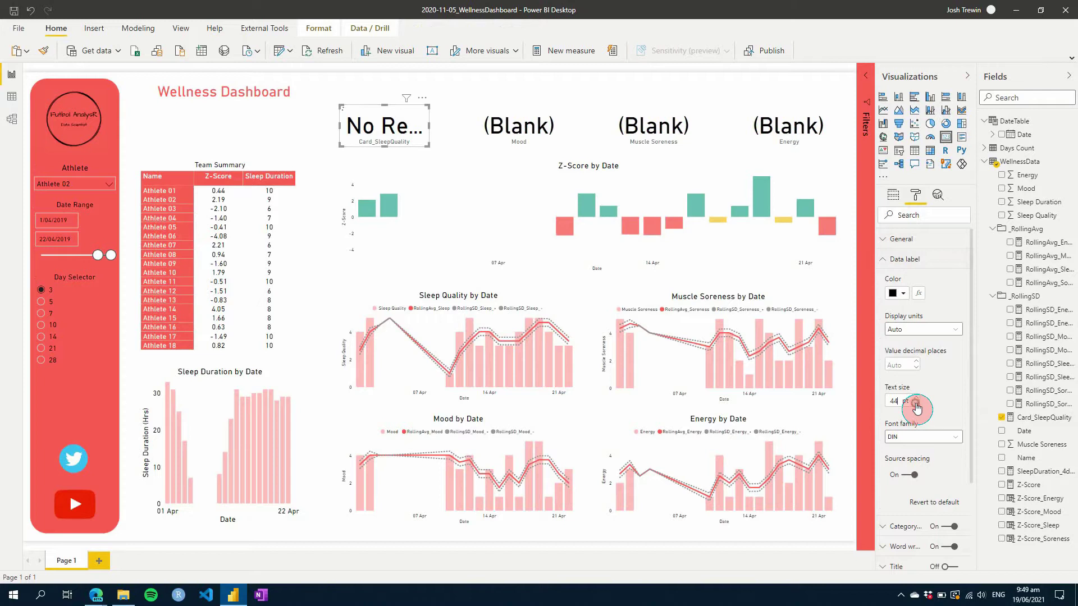
pyautogui.click(900, 400)
pyautogui.click(900, 400)
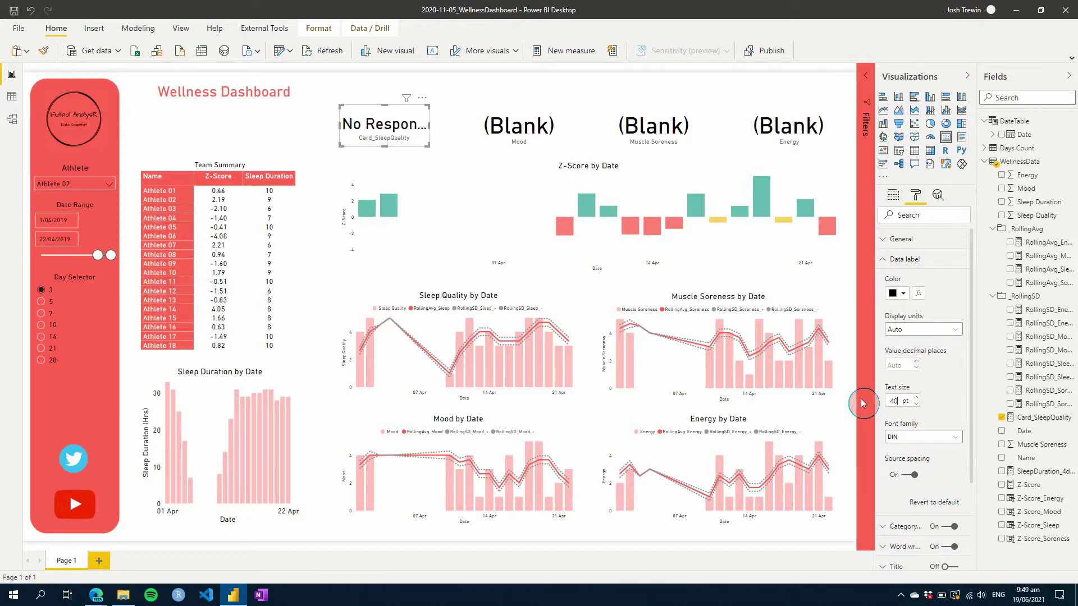
pyautogui.press('BackSpace')
pyautogui.press('BackSpace')
pyautogui.write('24')
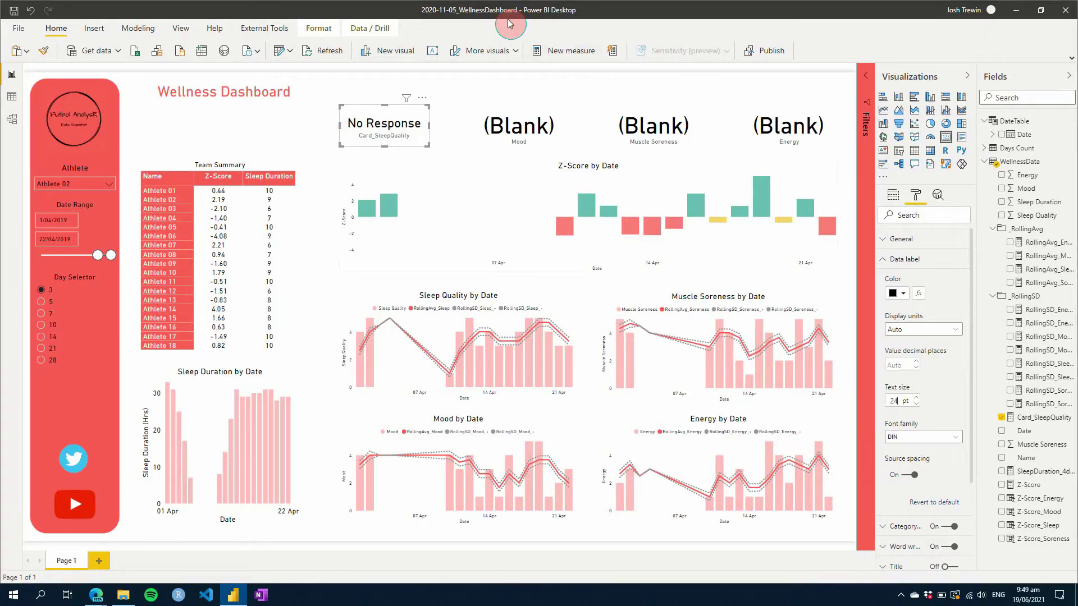
pyautogui.click(486, 128)
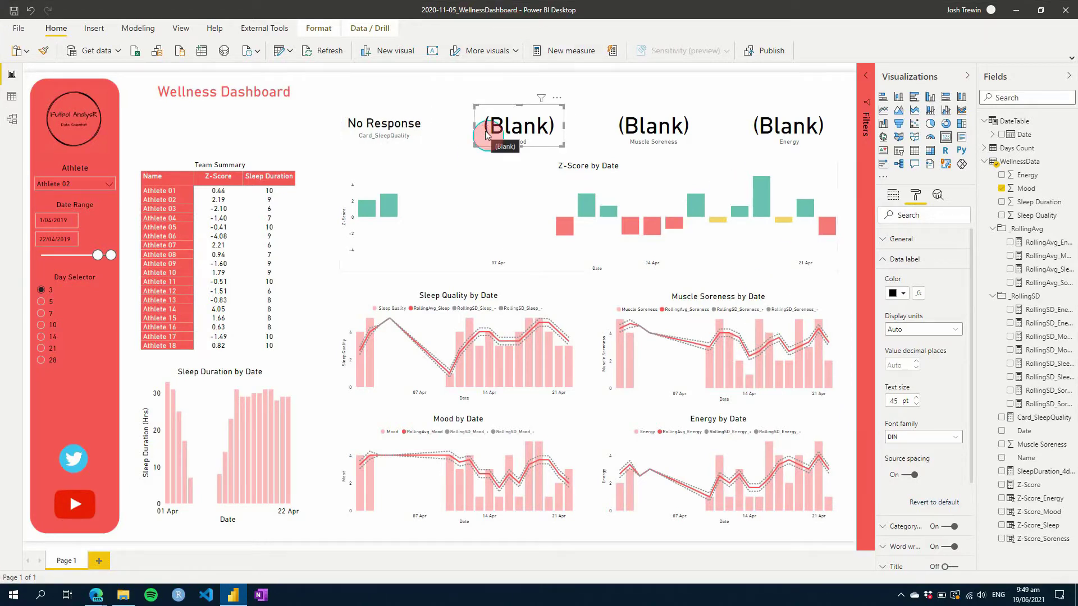
pyautogui.click(381, 136)
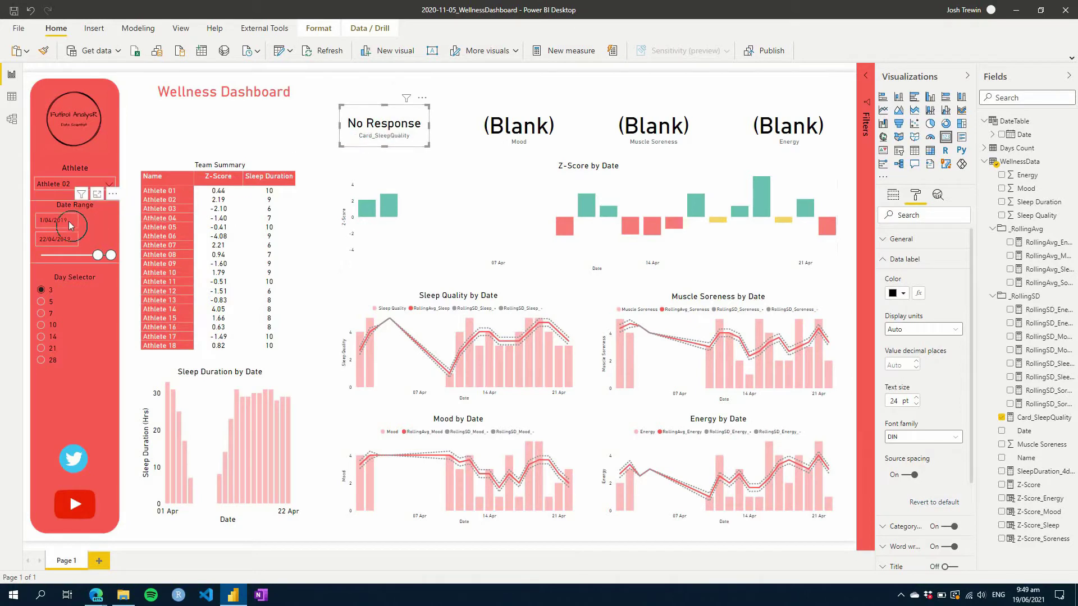
# Return the slicer to Athlete 02 and open Card_SleepQuality with its IF expression selected.
pyautogui.click(107, 184)
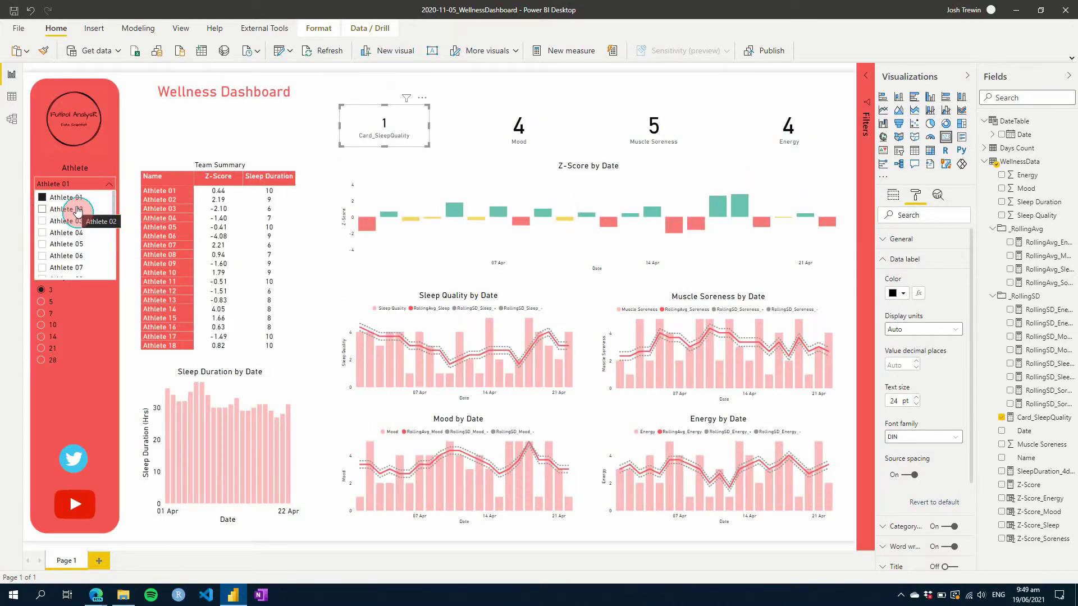
pyautogui.click(77, 210)
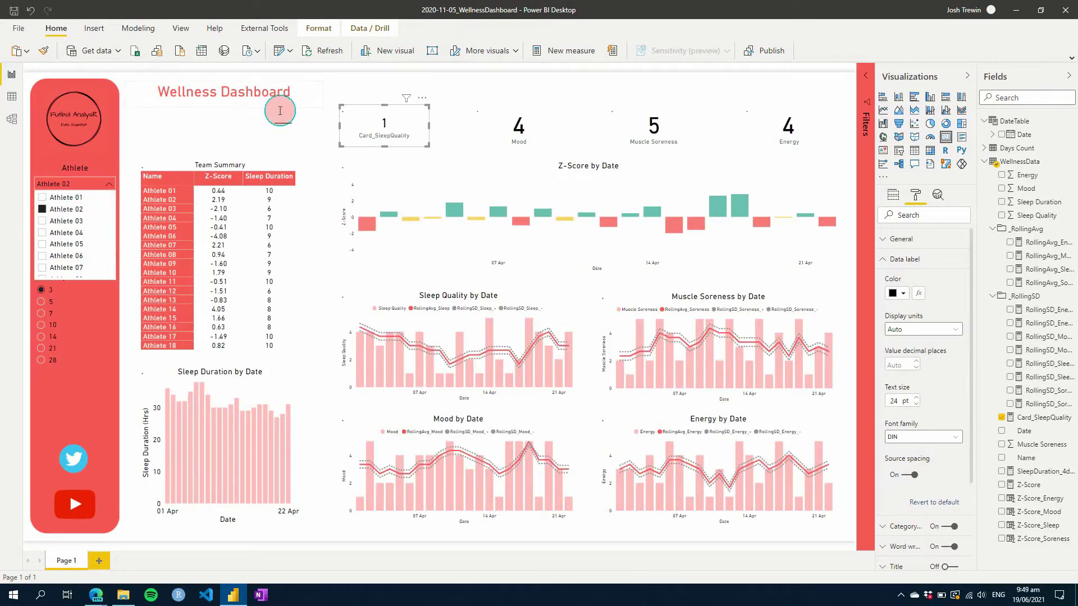
pyautogui.click(519, 131)
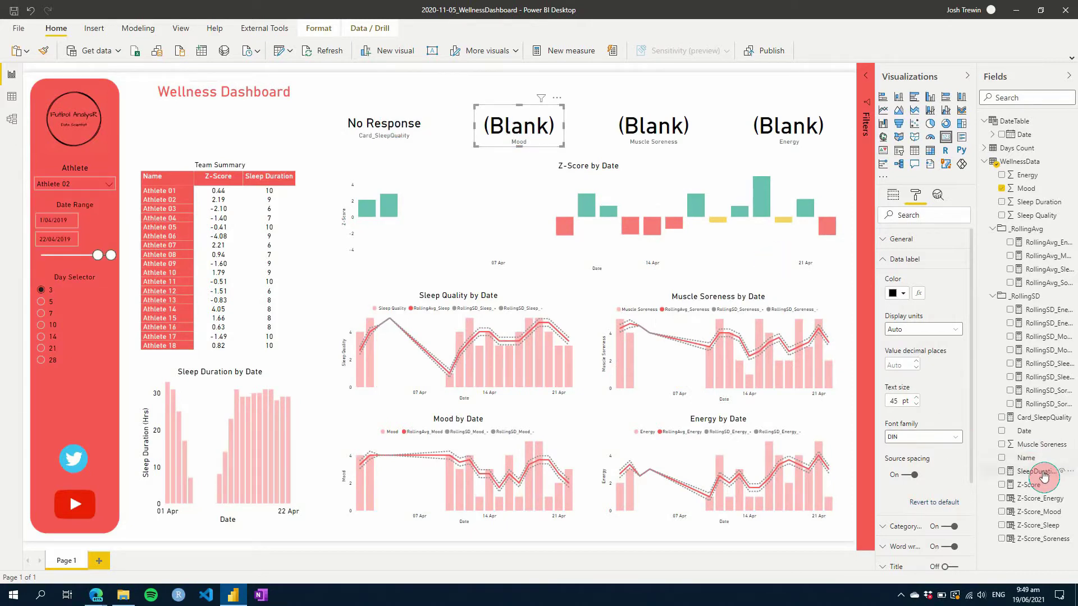
pyautogui.click(1032, 418)
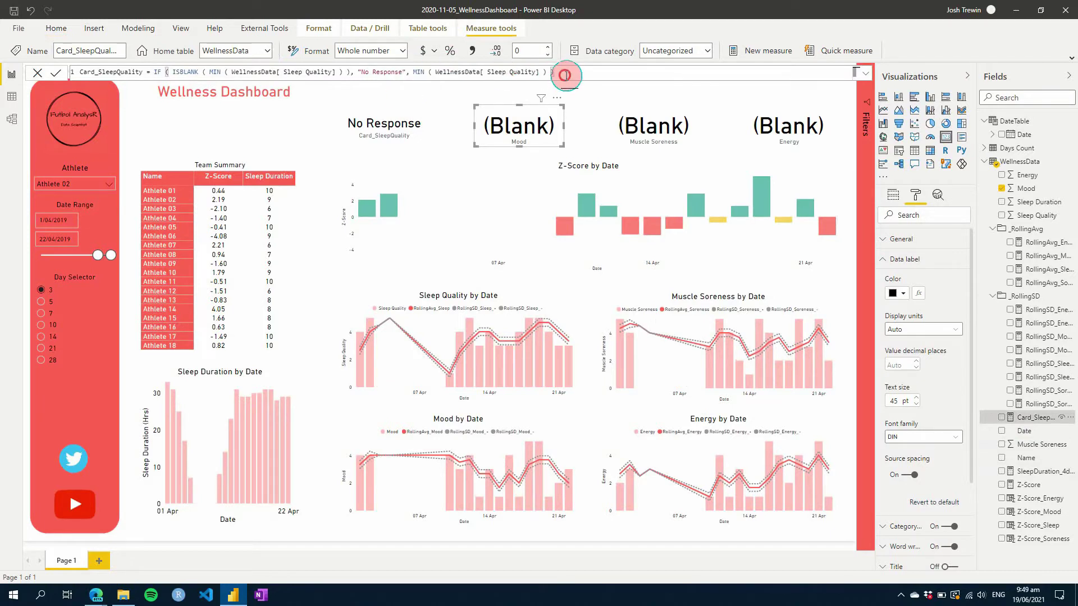
pyautogui.moveTo(564, 75); pyautogui.dragTo(159, 72)
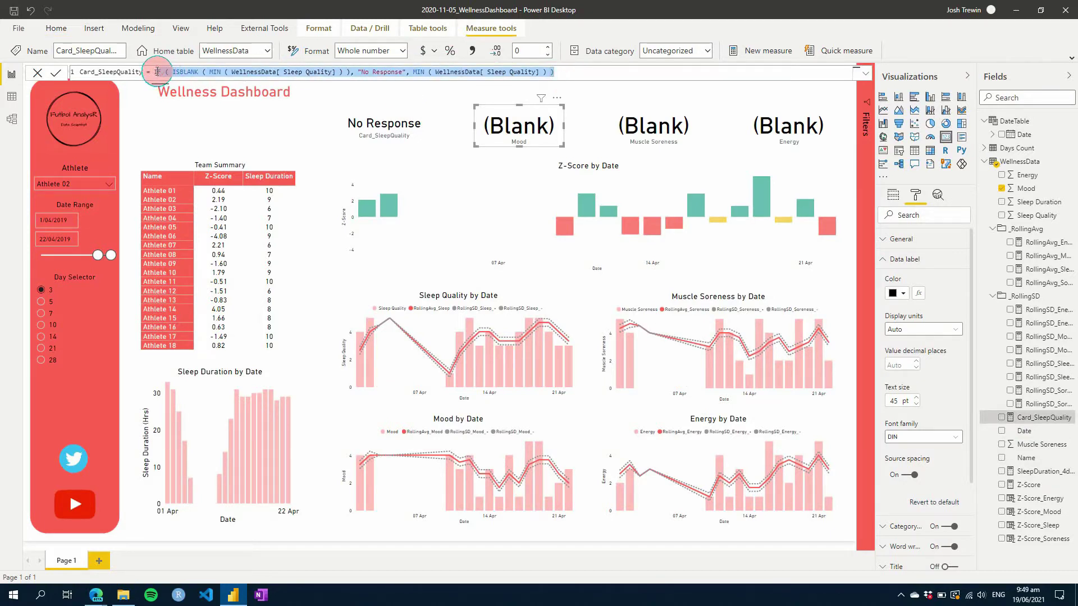
# Add VAR _value = MIN(WellnessData[Sleep Quality]) and VAR _card = the IF expression.
pyautogui.click(157, 72)
pyautogui.hotkey('shift', 'Return')
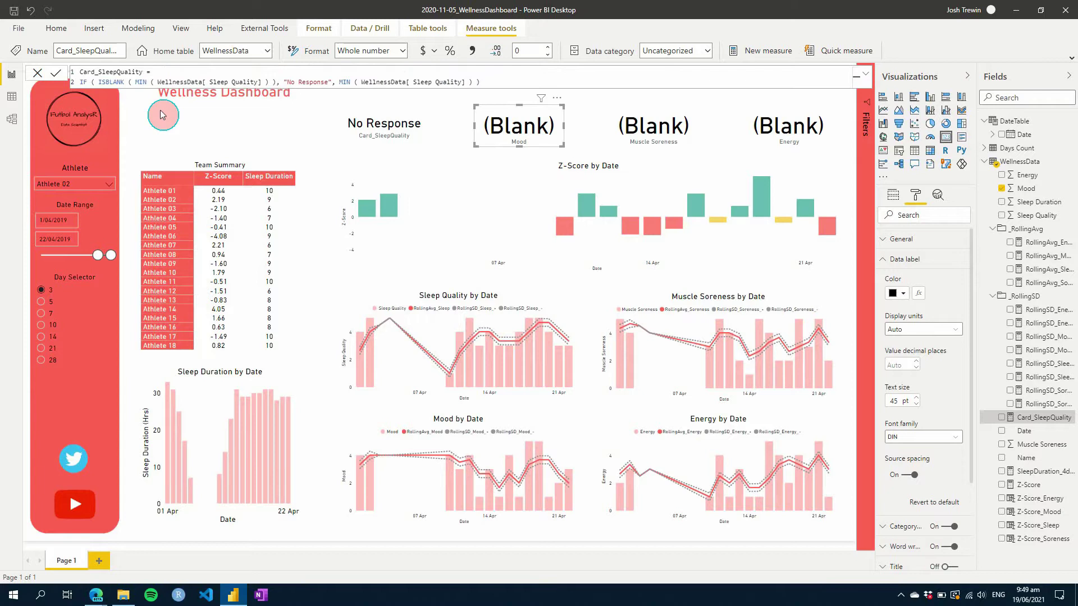
pyautogui.write('VAR ')
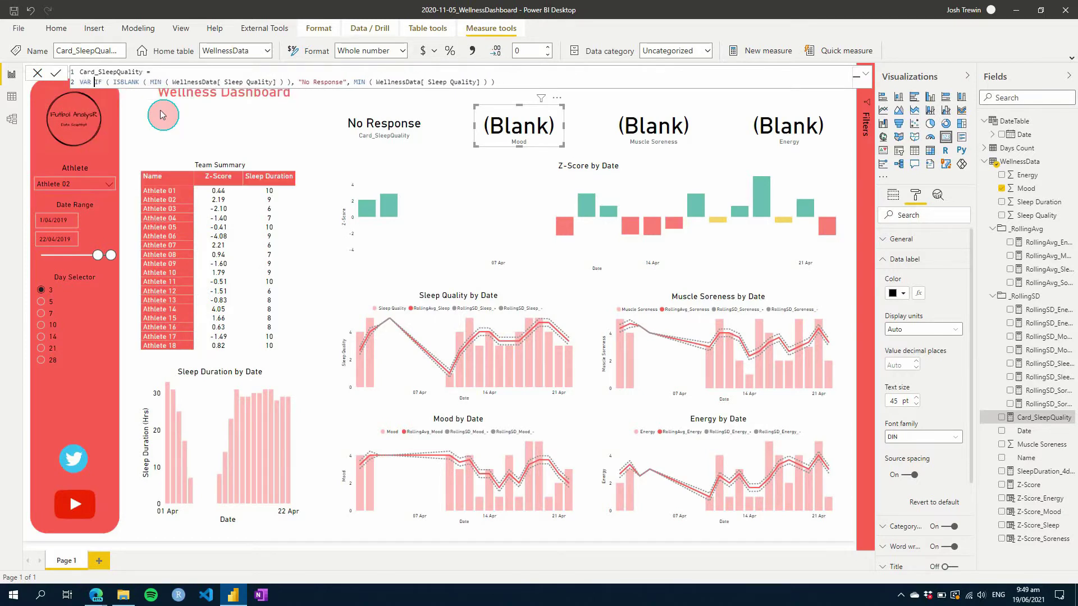
pyautogui.write('_value ')
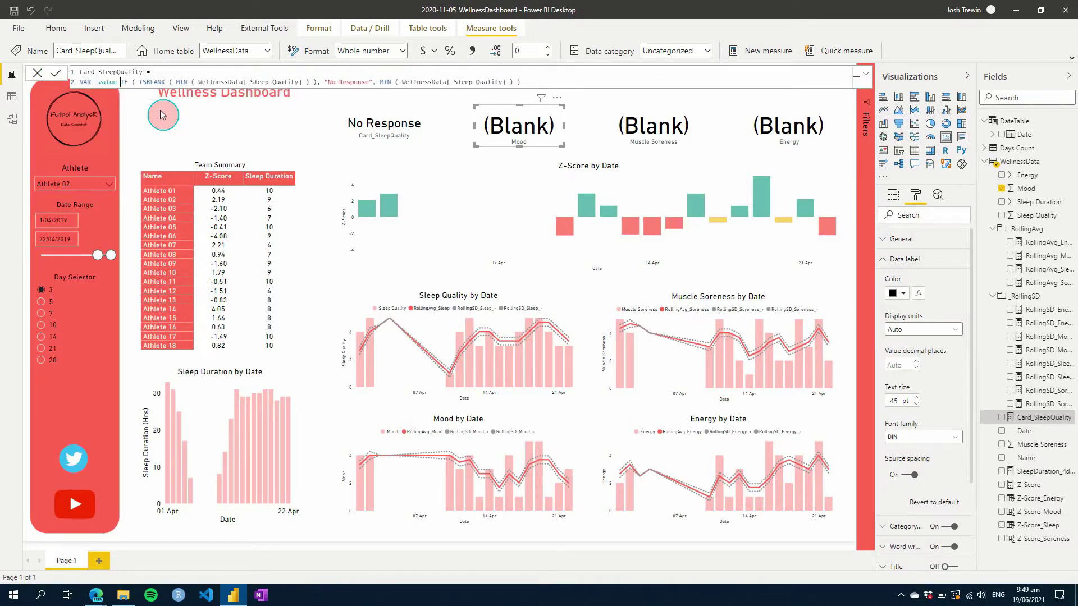
pyautogui.write('=')
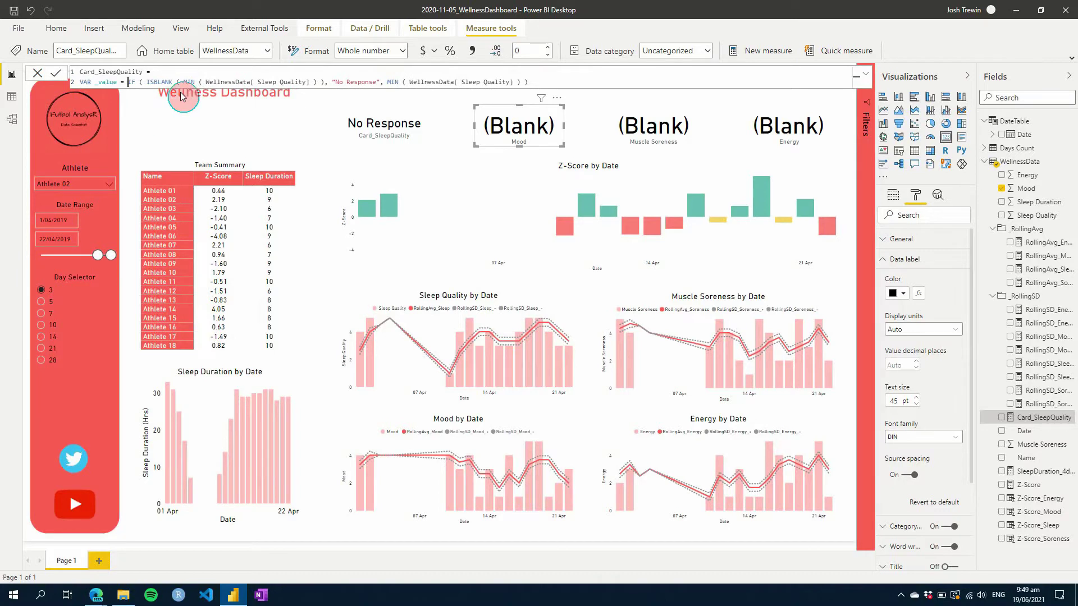
pyautogui.click(319, 82)
pyautogui.moveTo(316, 82); pyautogui.dragTo(186, 84)
pyautogui.hotkey('ctrl', 'c')
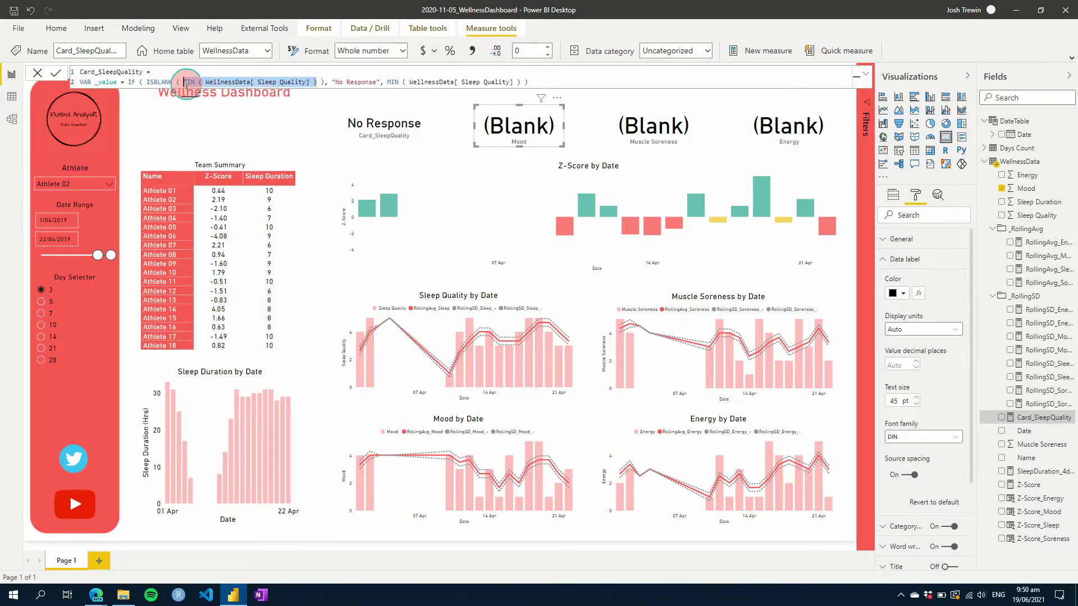
pyautogui.click(144, 130)
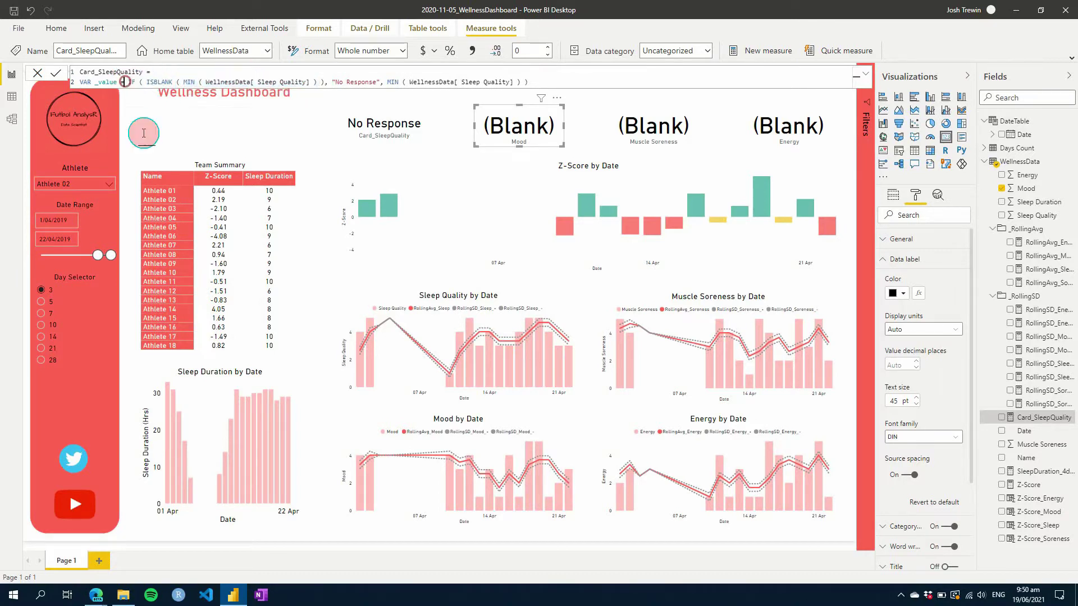
pyautogui.hotkey('ctrl', 'v')
pyautogui.hotkey('shift', 'Return')
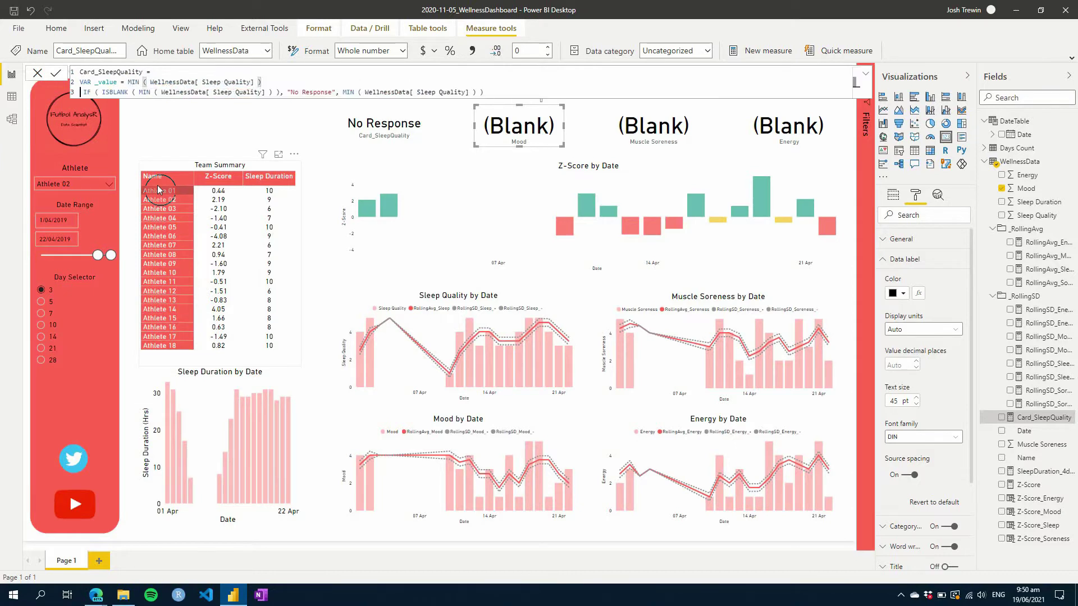
pyautogui.write('VAR _card')
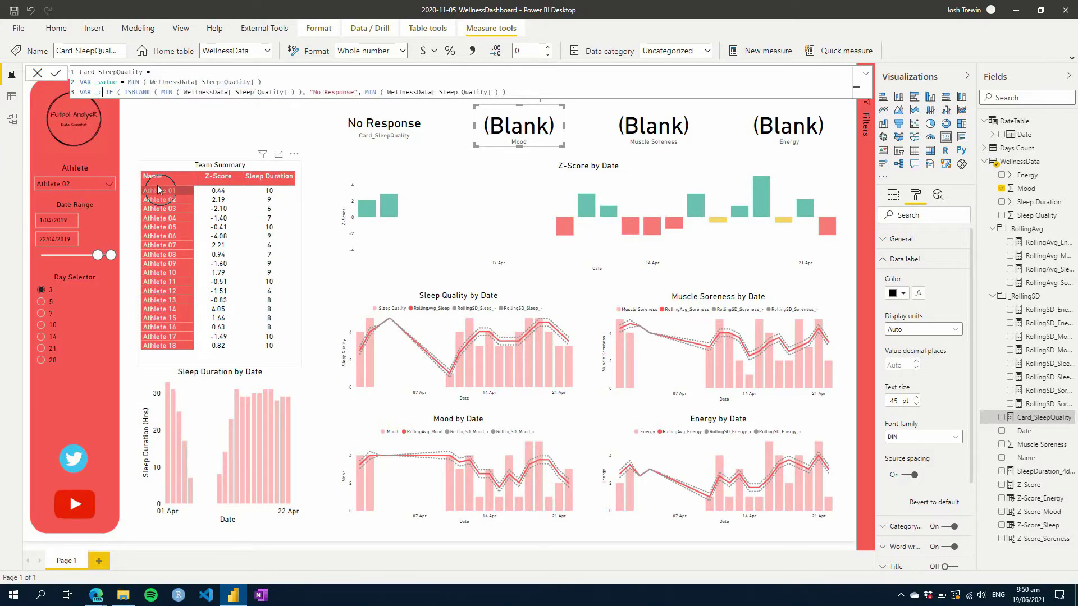
pyautogui.write(' =')
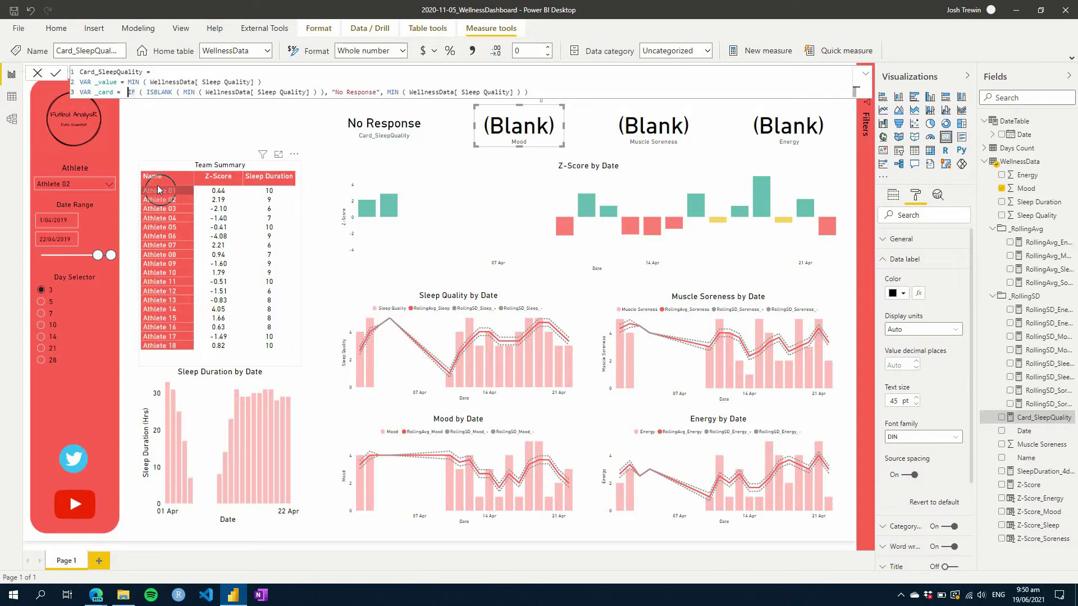
# Use _value inside ISBLANK and as the fallback, add RETURN, and select the whole formula.
pyautogui.moveTo(317, 92); pyautogui.dragTo(196, 95)
pyautogui.write('_value')
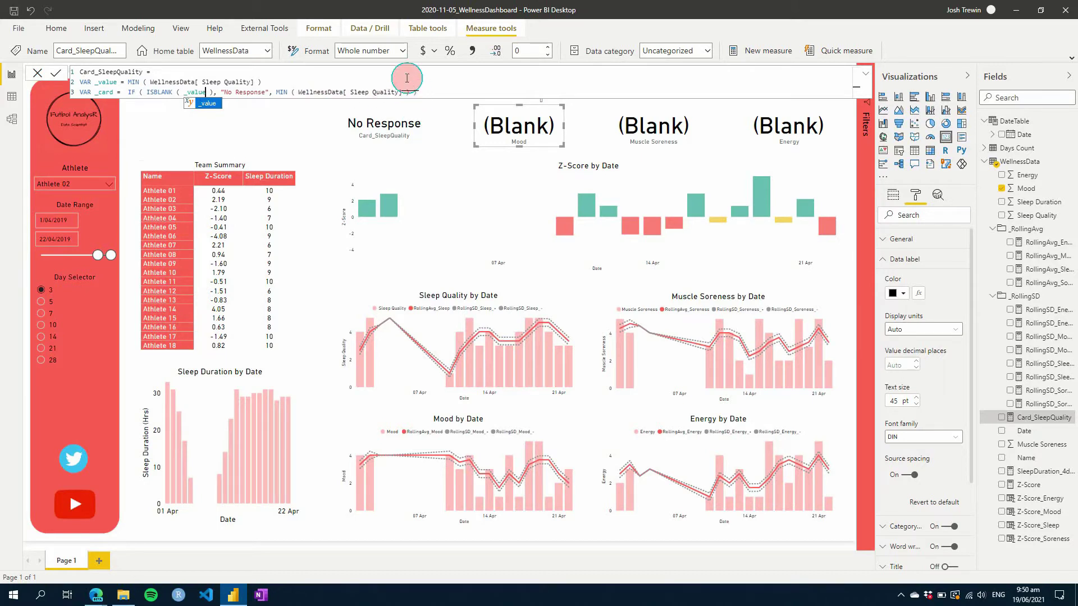
pyautogui.click(412, 92)
pyautogui.moveTo(312, 98); pyautogui.dragTo(280, 95)
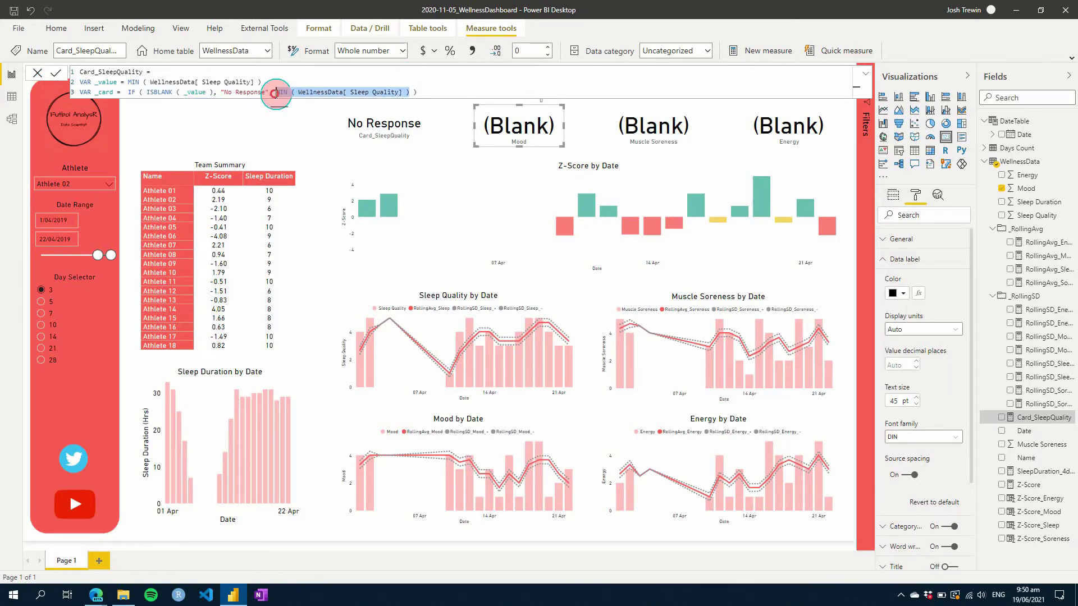
pyautogui.write('_value')
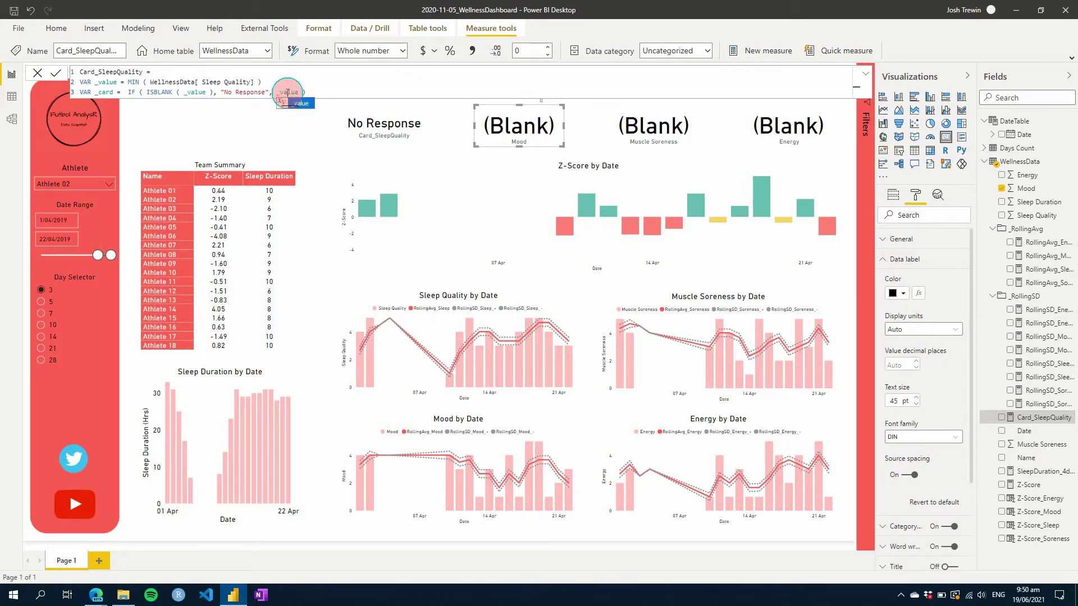
pyautogui.click(330, 90)
pyautogui.hotkey('shift', 'Return')
pyautogui.write('RETURN')
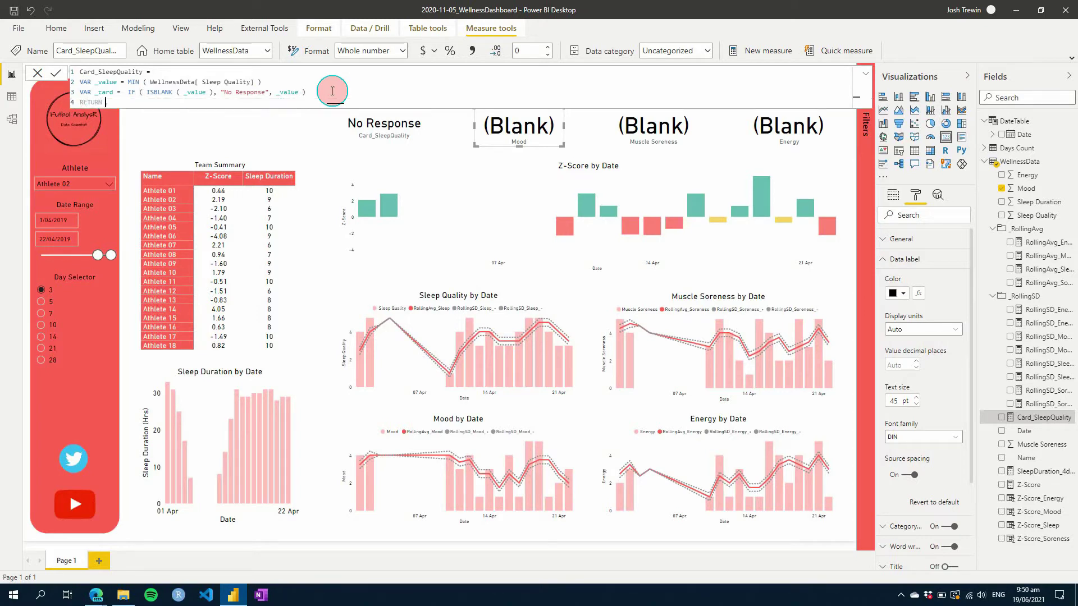
pyautogui.hotkey('shift', 'Return')
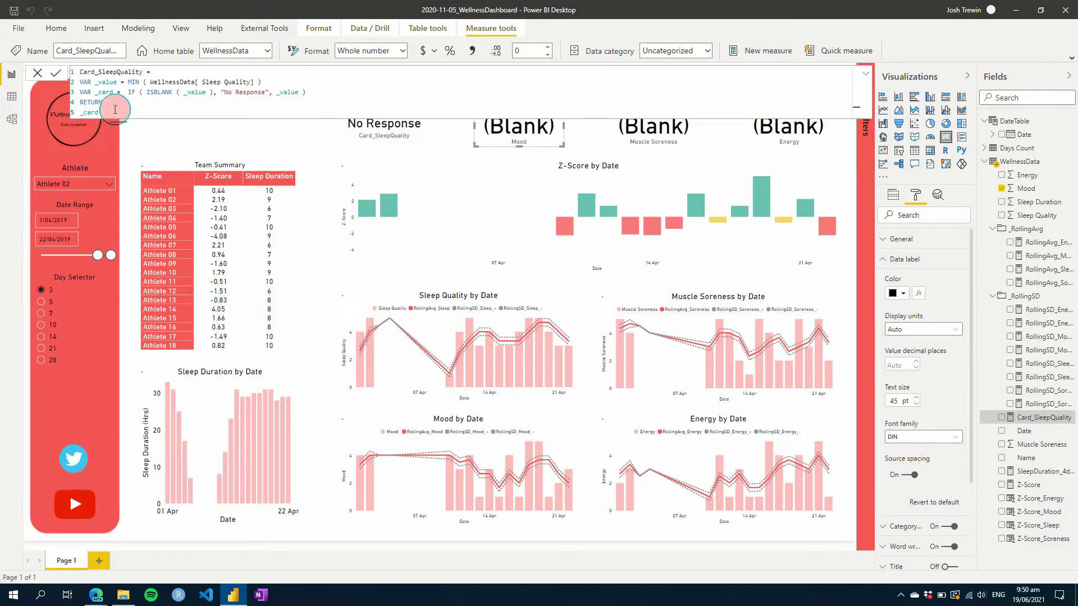
pyautogui.moveTo(115, 113); pyautogui.dragTo(78, 72)
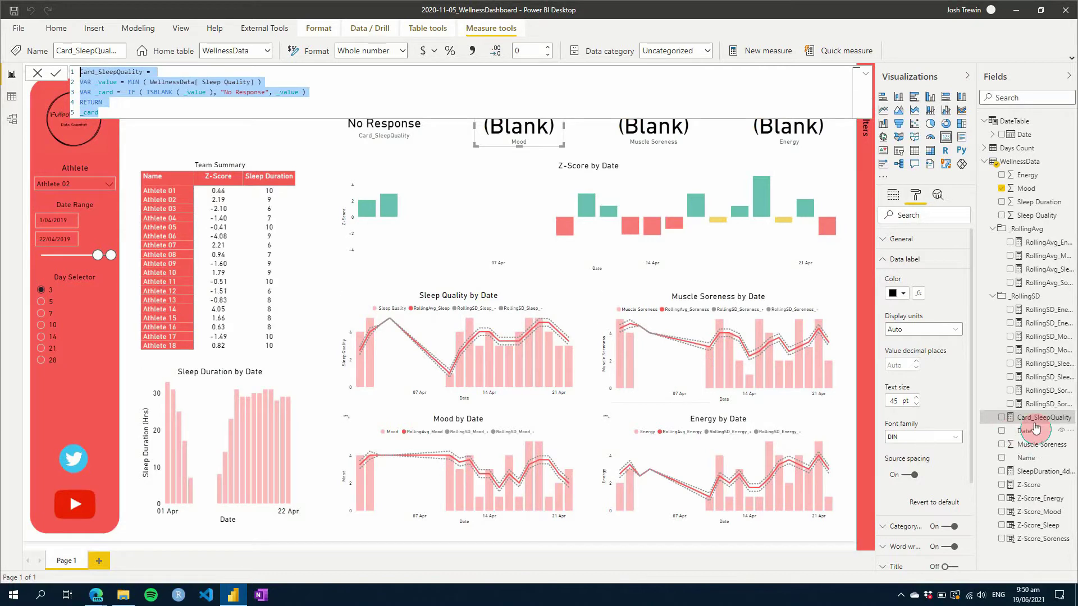
# Create a new measure from the copied Card_SleepQuality formula.
pyautogui.rightClick(1034, 421)
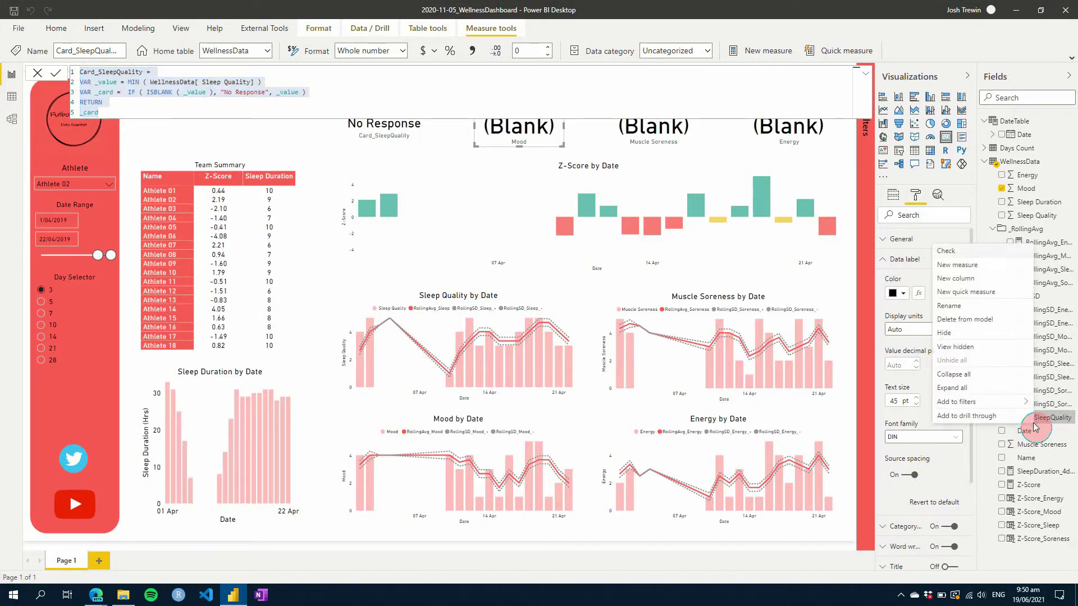
pyautogui.click(983, 267)
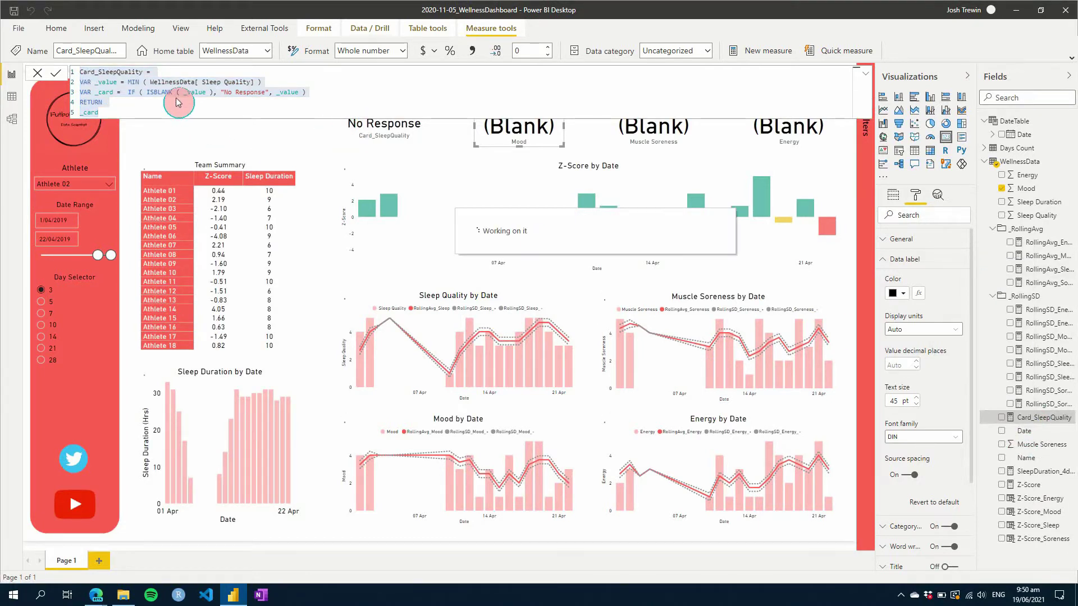
pyautogui.hotkey('ctrl', 'c')
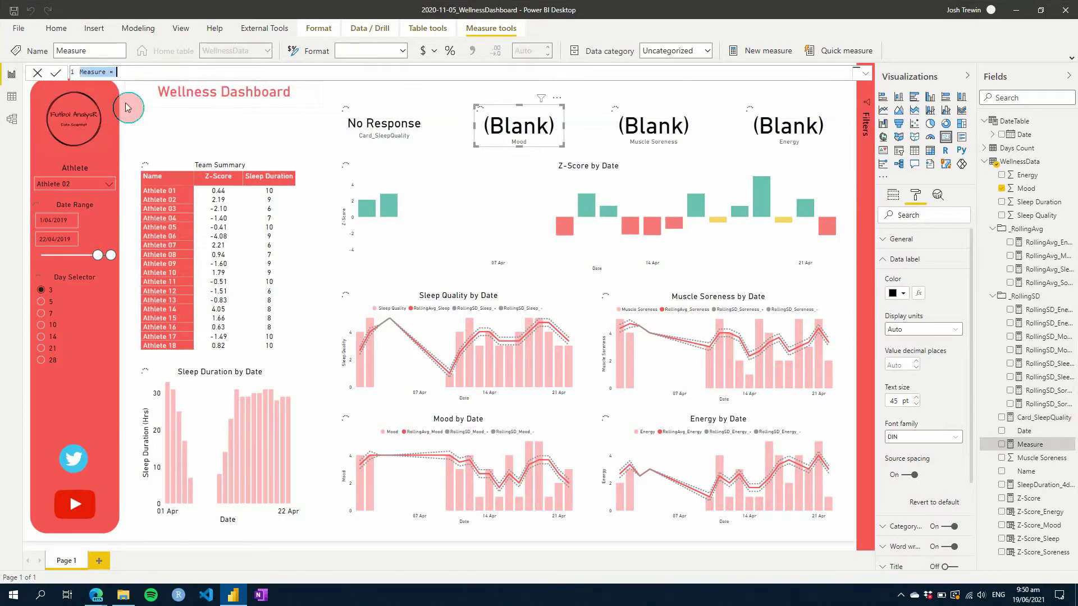
pyautogui.hotkey('ctrl', 'v')
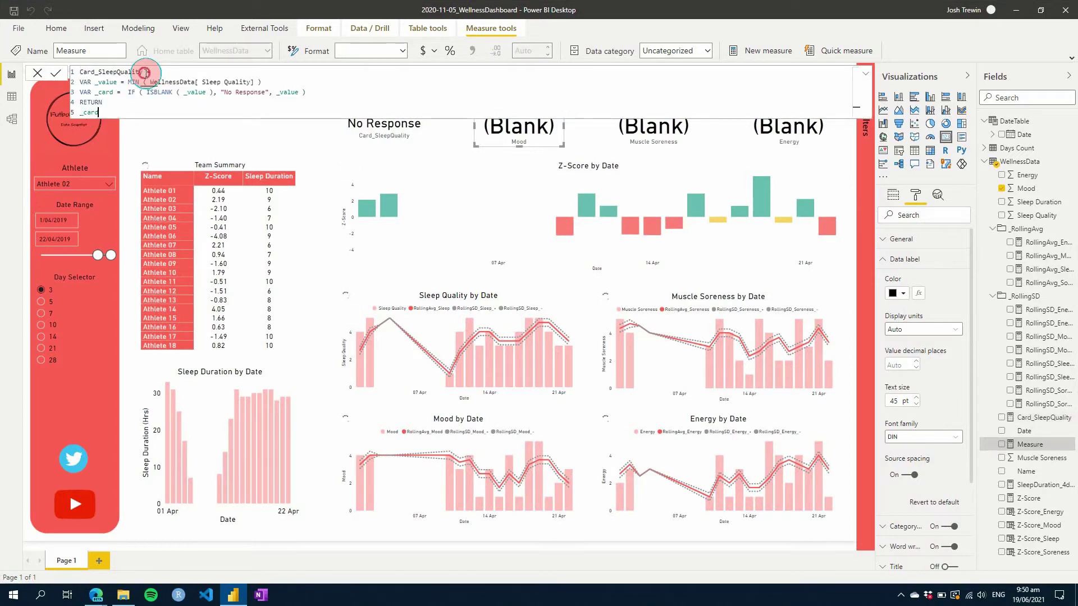
# Rename it Card_Mood, switch its column to Mood, and place it on the Mood card.
pyautogui.moveTo(145, 72); pyautogui.dragTo(100, 71)
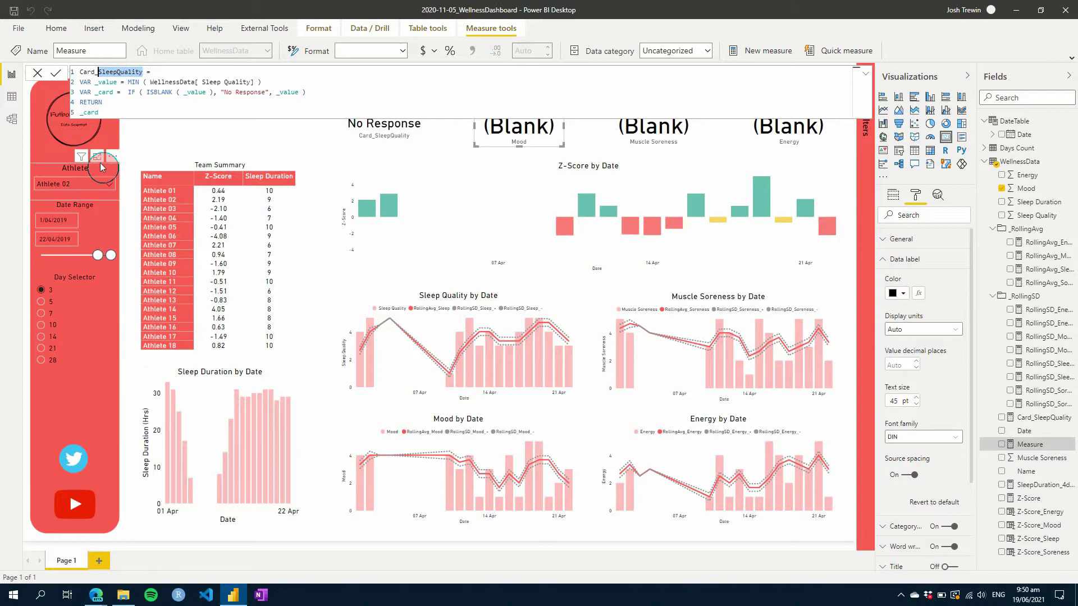
pyautogui.moveTo(269, 86); pyautogui.dragTo(212, 81)
pyautogui.click(209, 191)
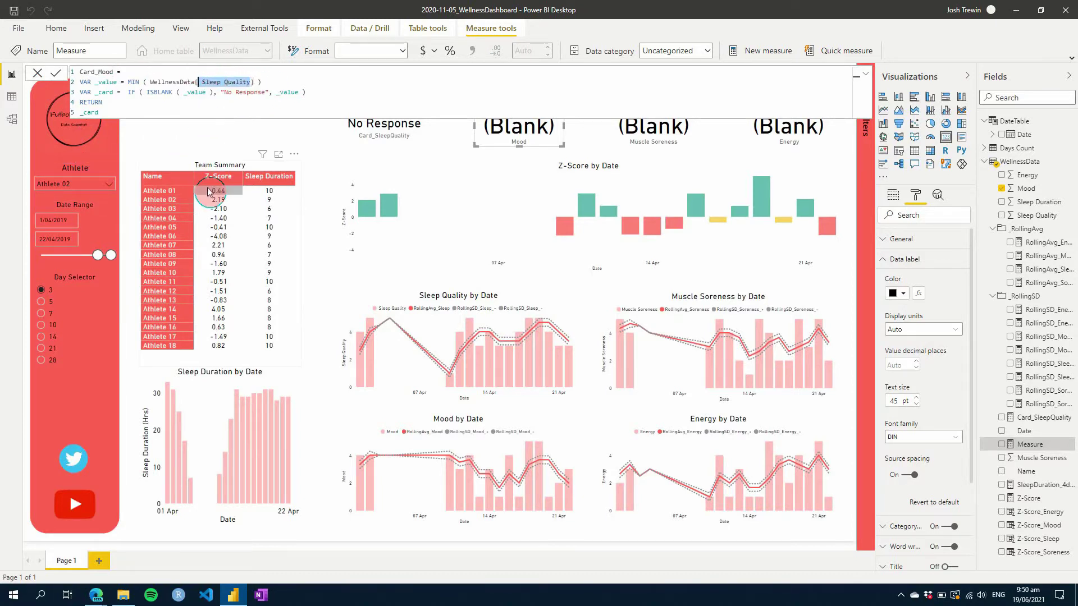
pyautogui.write('m')
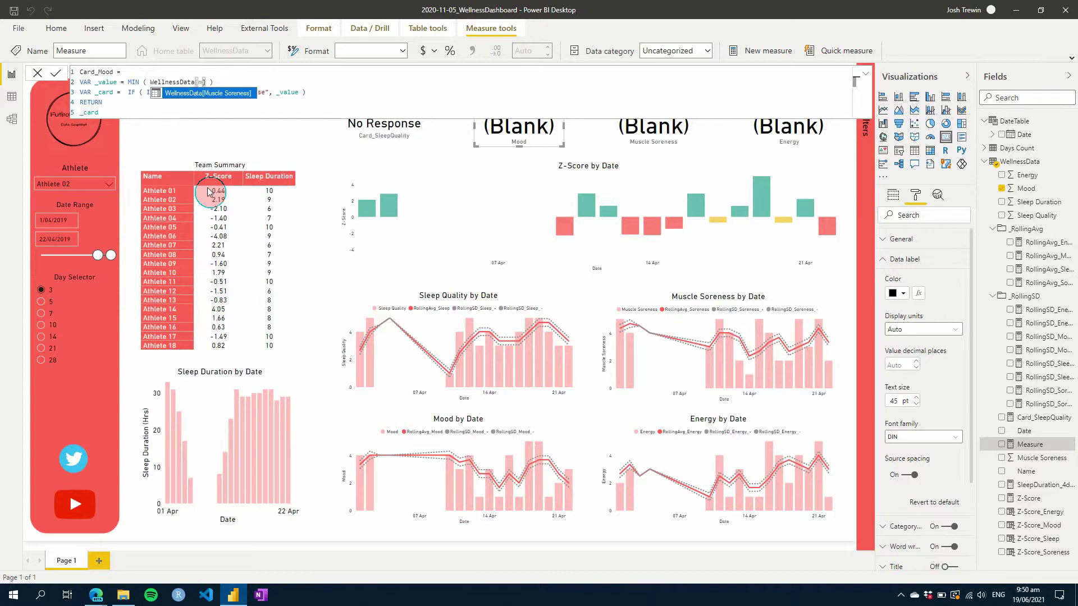
pyautogui.press('BackSpace')
pyautogui.write('Mo')
pyautogui.press('Tab')
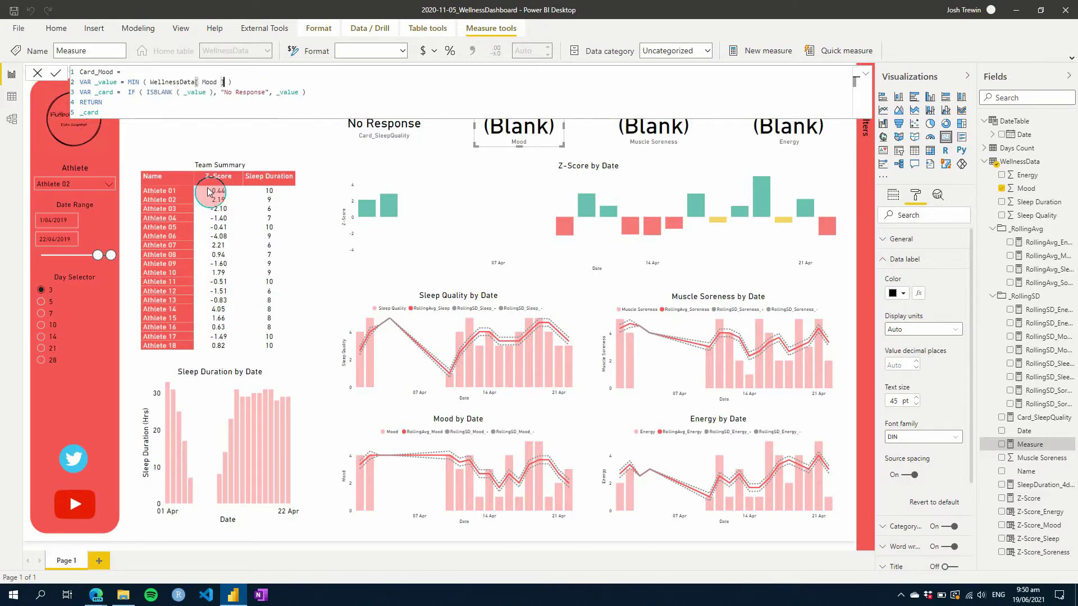
pyautogui.click(209, 192)
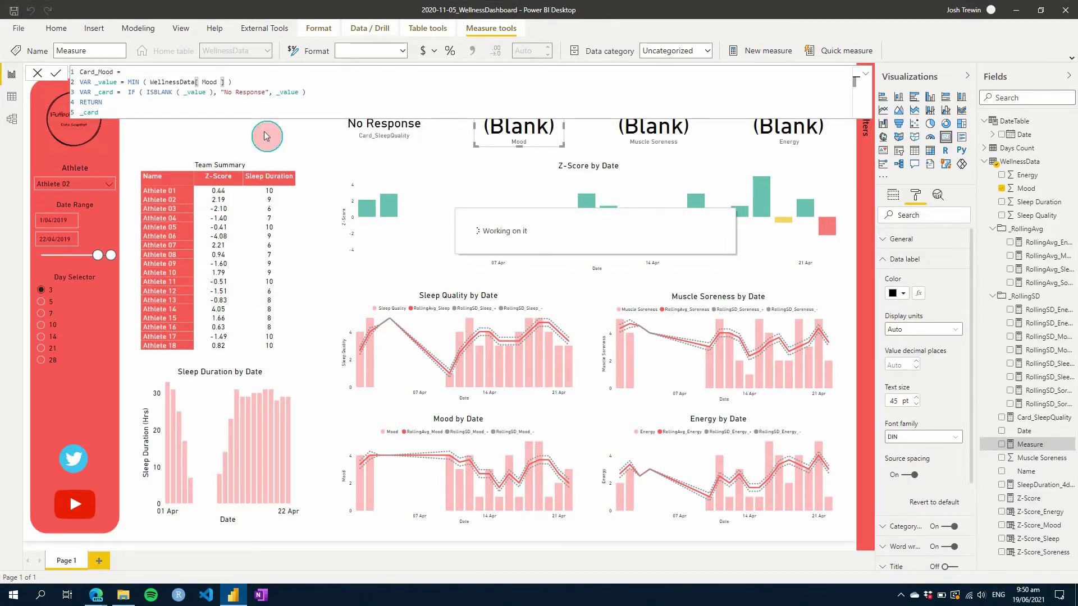
pyautogui.click(418, 165)
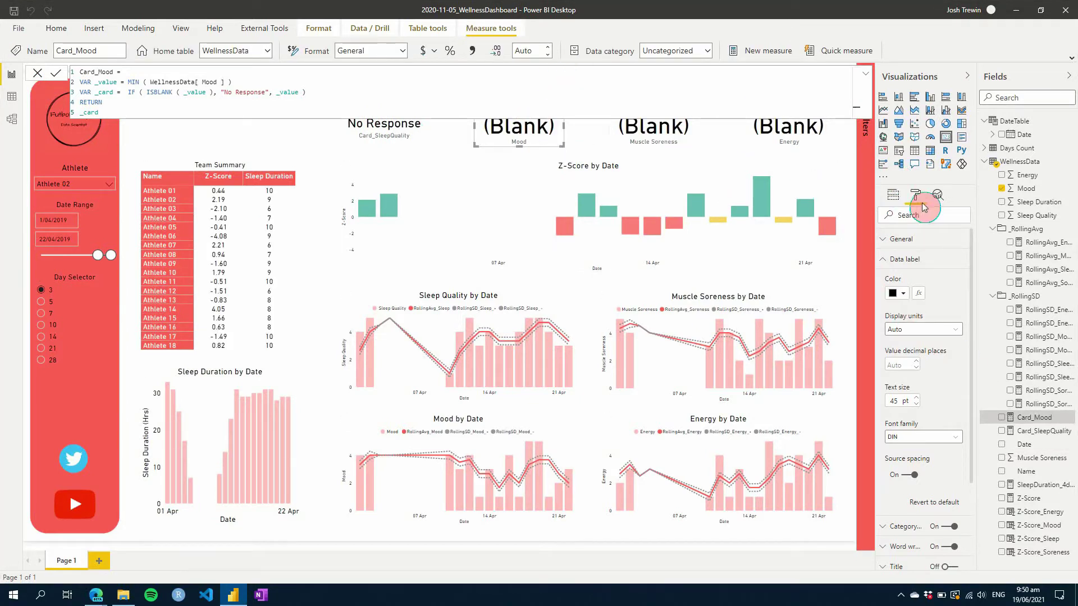
pyautogui.moveTo(1021, 413); pyautogui.dragTo(935, 233)
pyautogui.click(675, 110)
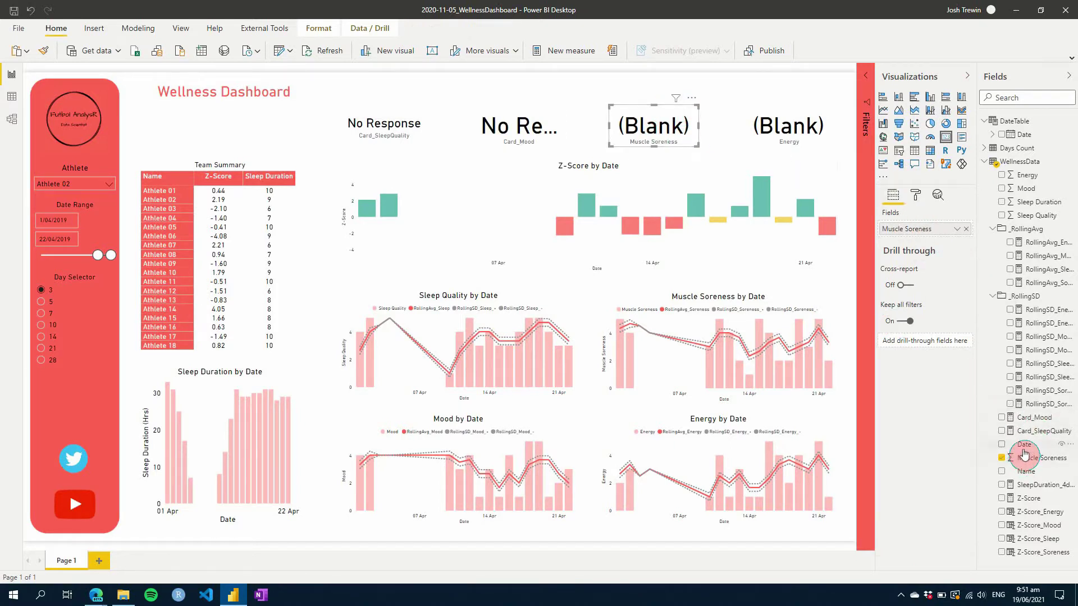
# Create Card_MuscleSoreness from the pasted formula using MIN of WellnessData[Muscle Soreness].
pyautogui.rightClick(1022, 431)
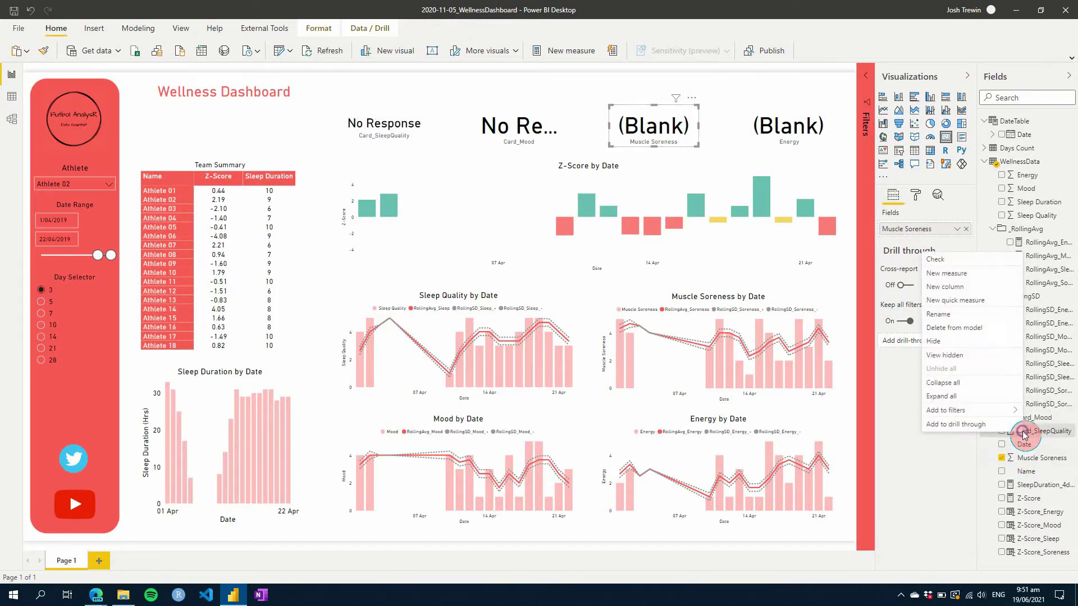
pyautogui.click(965, 276)
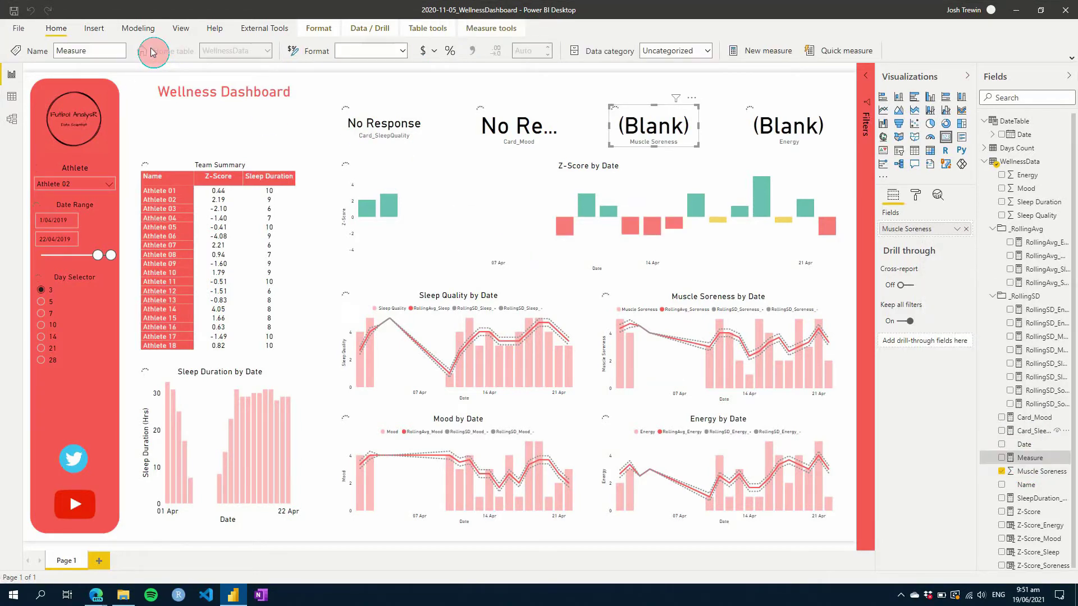
pyautogui.hotkey('ctrl', 'v')
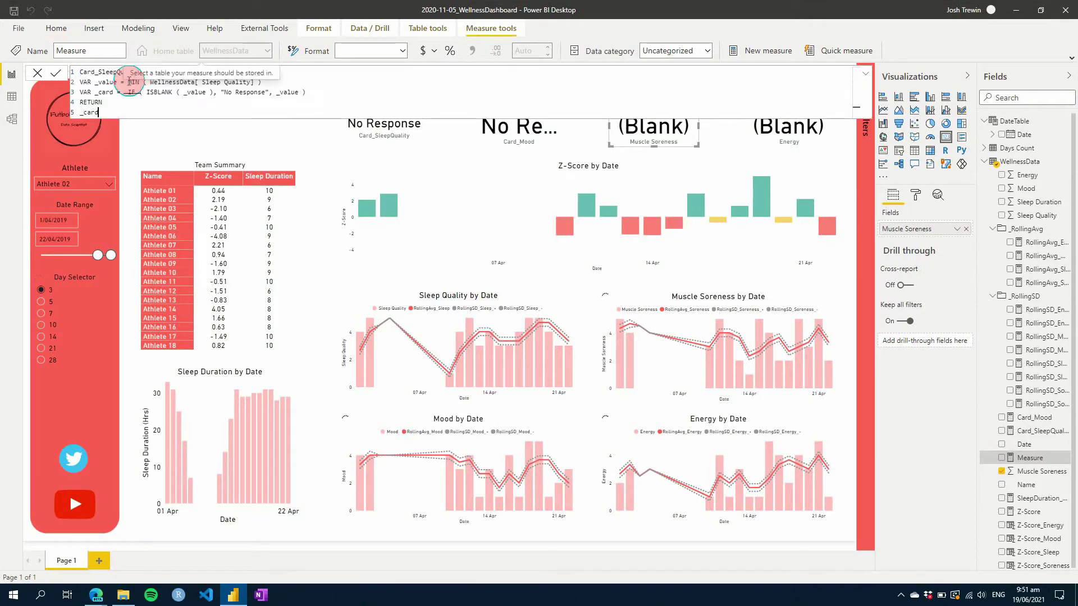
pyautogui.click(143, 164)
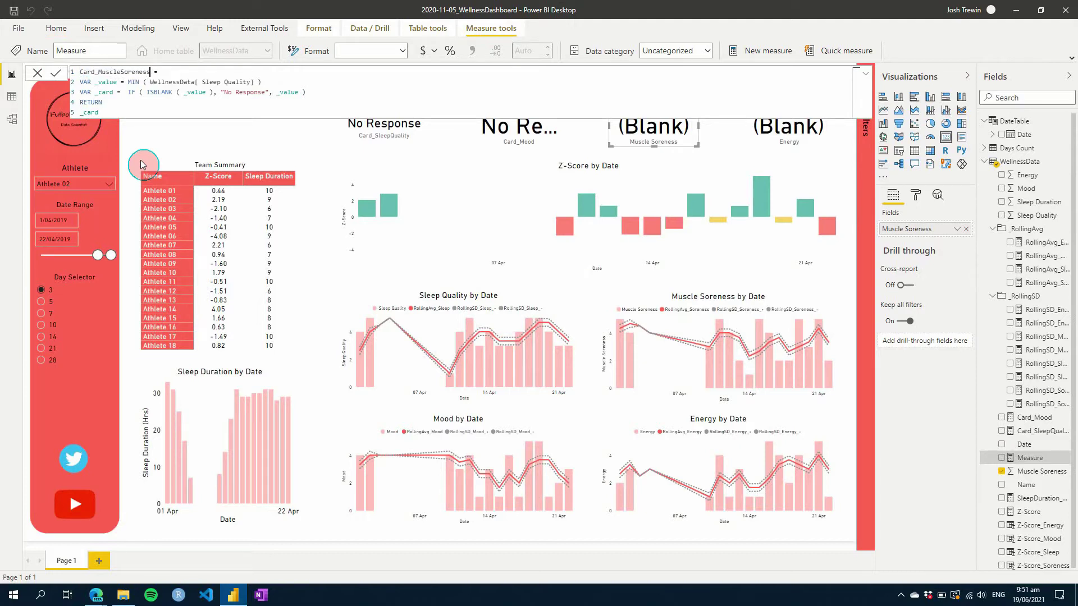
pyautogui.click(247, 84)
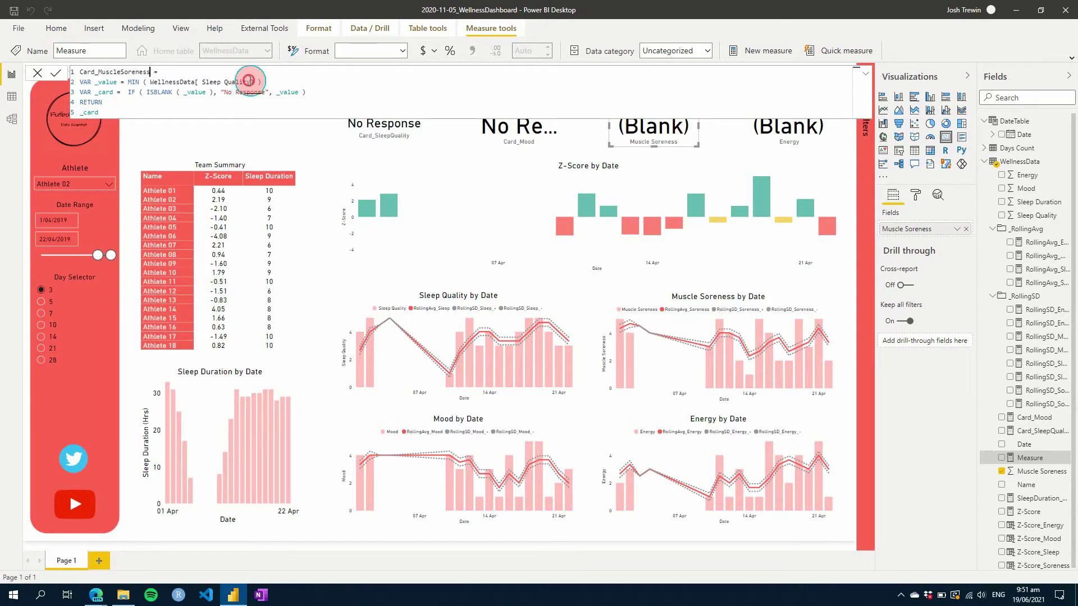
pyautogui.moveTo(251, 82); pyautogui.dragTo(219, 82)
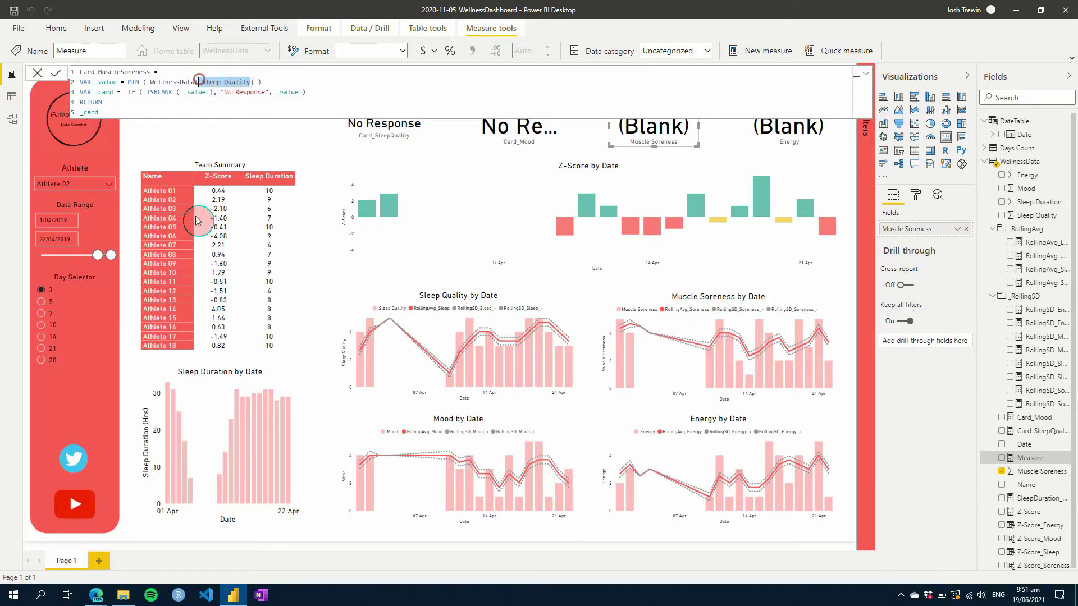
pyautogui.write('Muscle Soreness')
pyautogui.press('Tab')
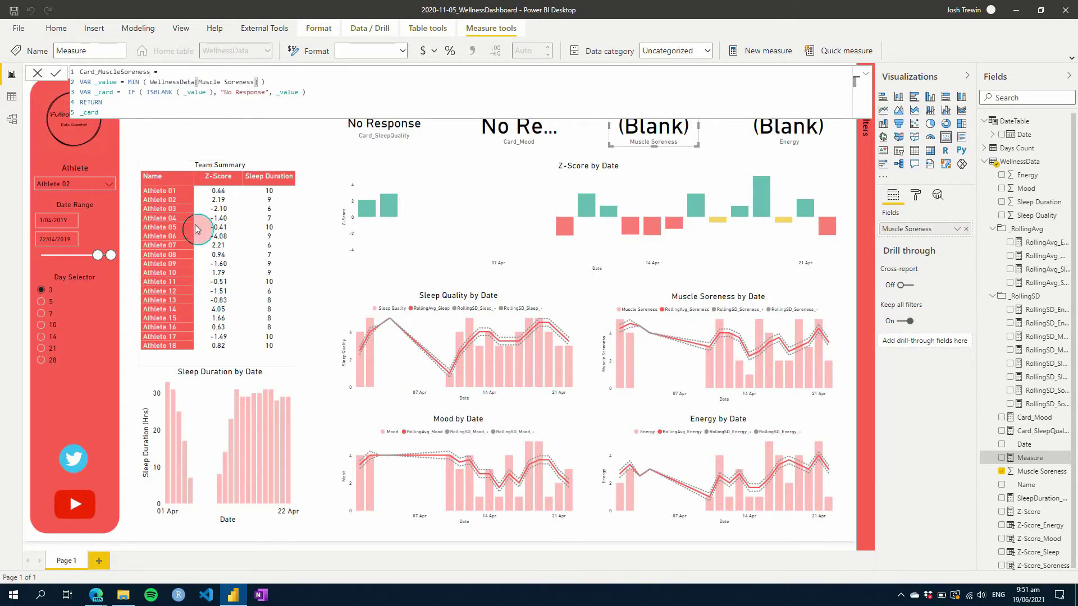
pyautogui.click(800, 327)
pyautogui.click(1027, 459)
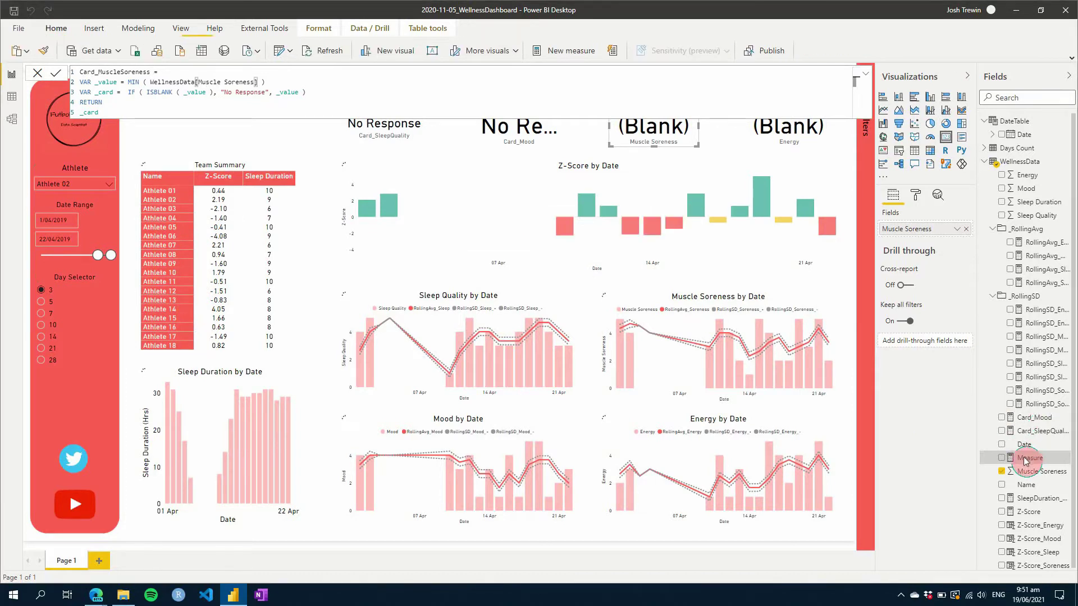
# Create Card_Energy on the Energy column and place it on the Energy card.
pyautogui.rightClick(1025, 462)
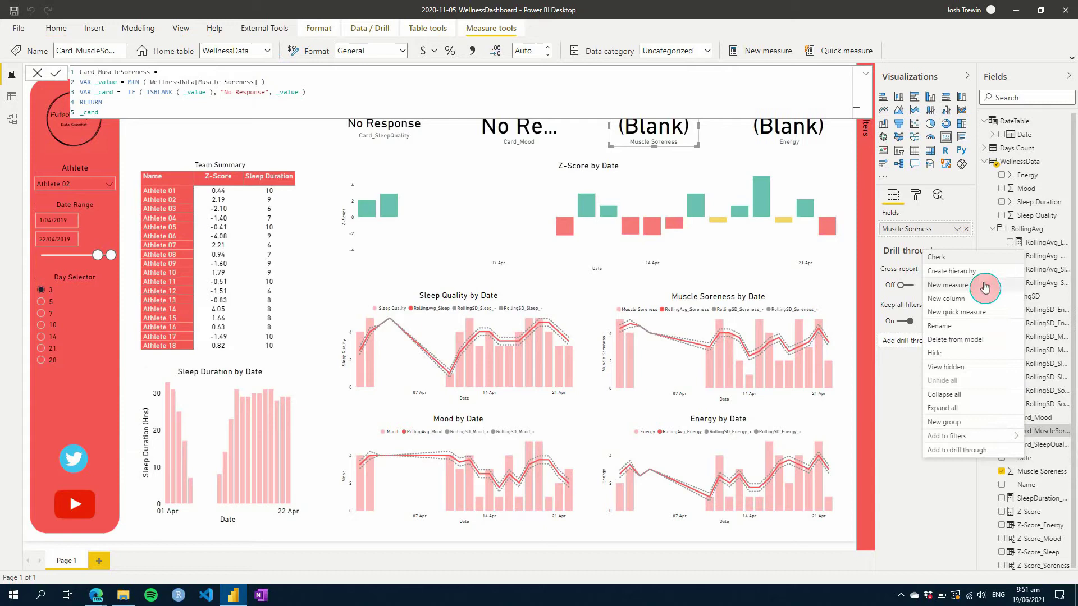
pyautogui.click(985, 287)
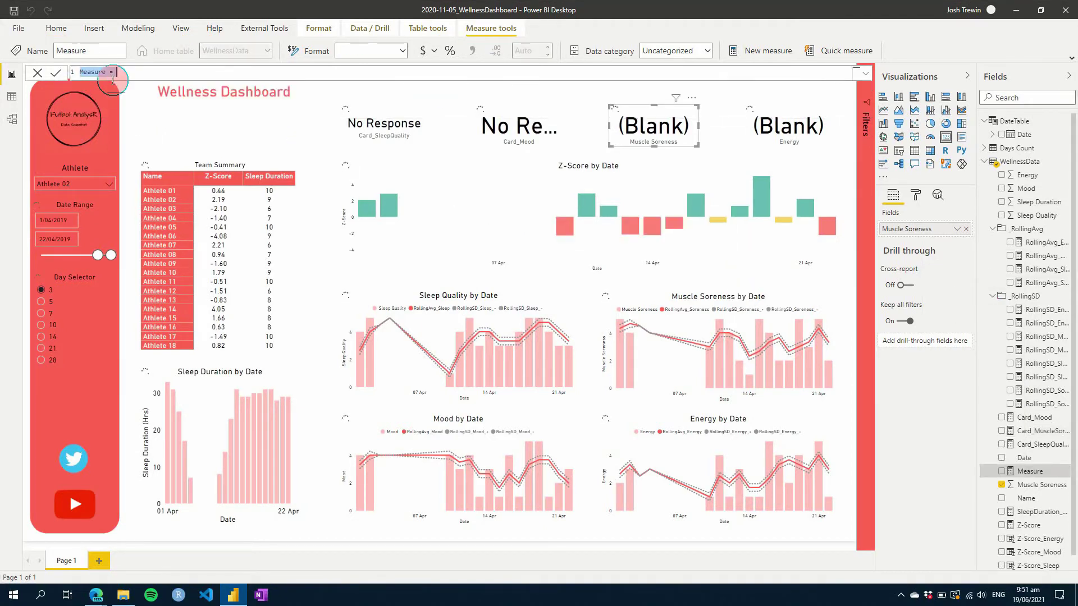
pyautogui.write('Card_SleepQuality = VAR _value = MIN ( WellnessData[Sleep Quality] ) VAR _card = IF ( ISBLANK ( _value ), "No Response", _value ) RETURN _card')
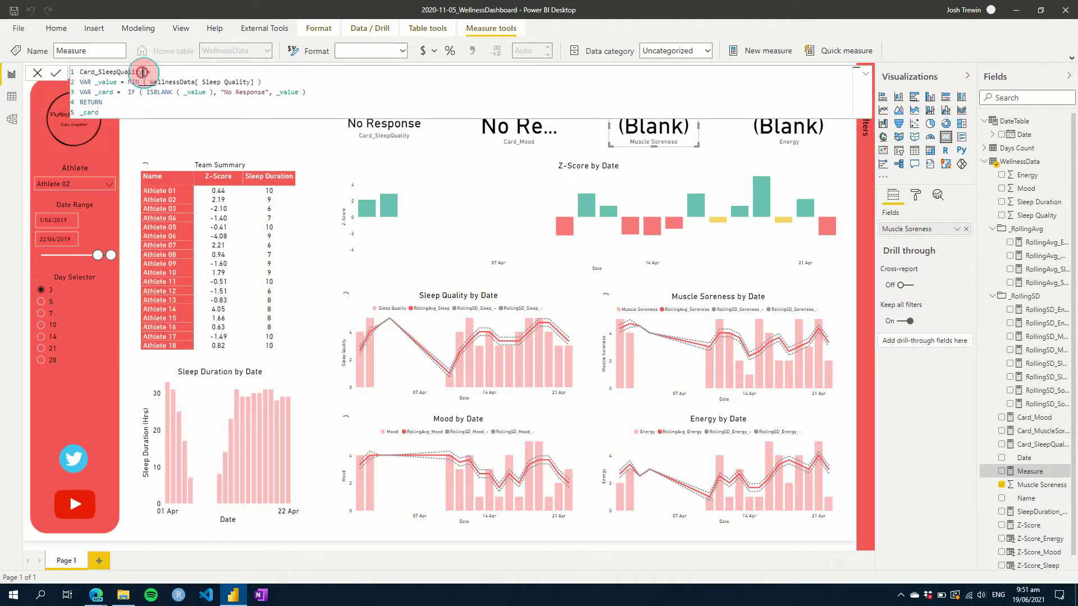
pyautogui.moveTo(143, 72); pyautogui.dragTo(98, 72)
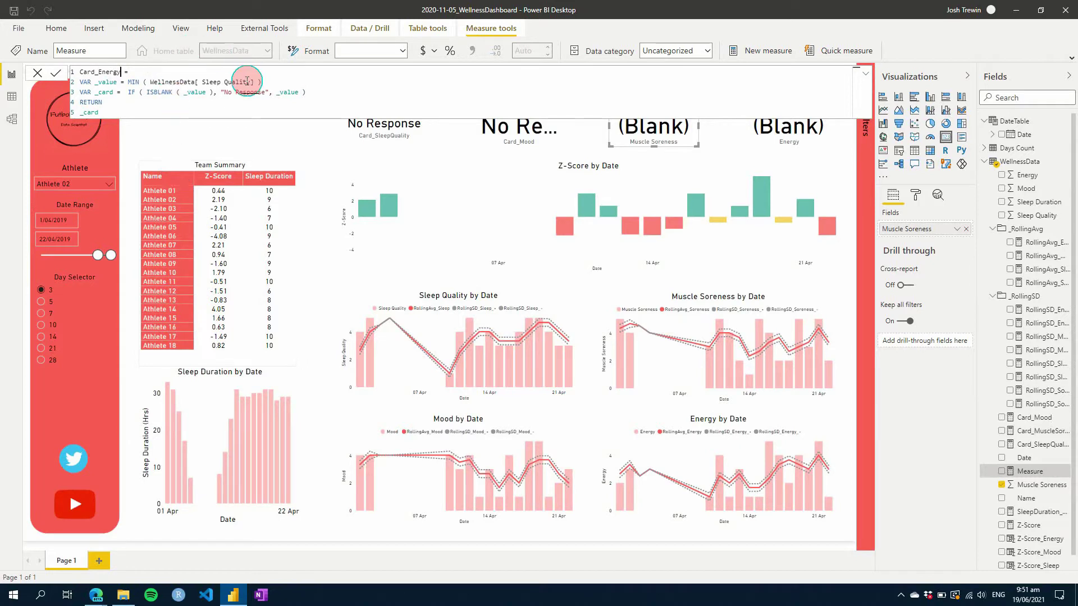
pyautogui.moveTo(250, 82); pyautogui.dragTo(210, 79)
pyautogui.write('Energy')
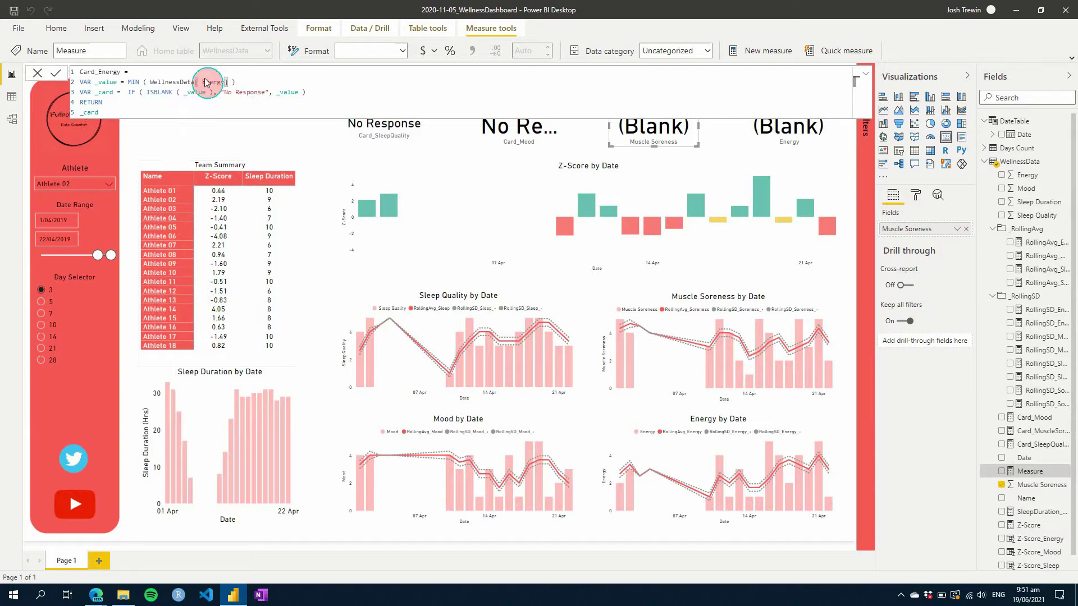
pyautogui.click(728, 262)
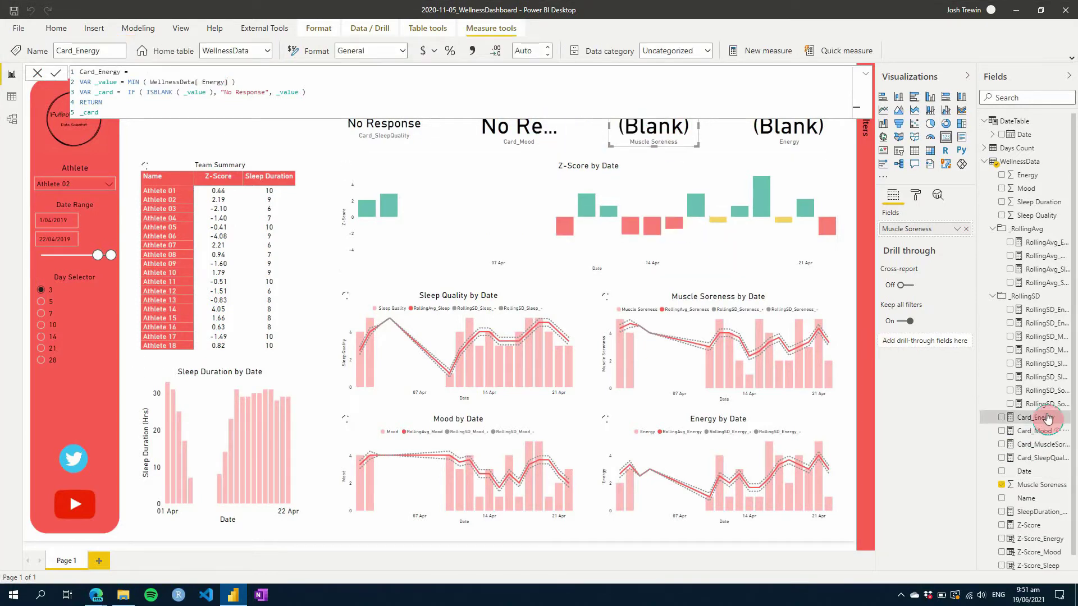
pyautogui.click(808, 137)
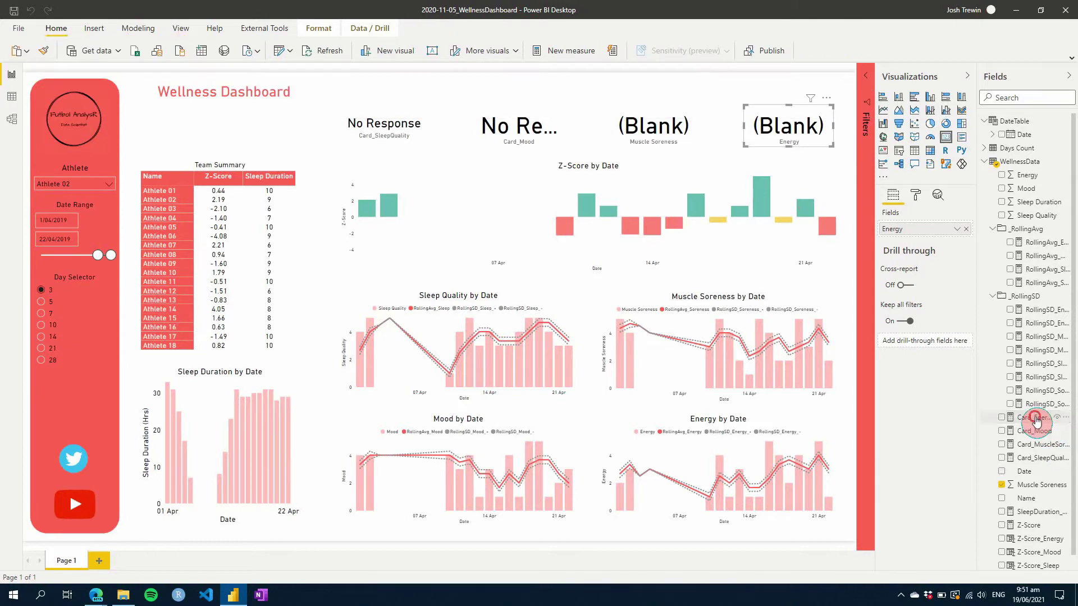
pyautogui.moveTo(1035, 421); pyautogui.dragTo(948, 230)
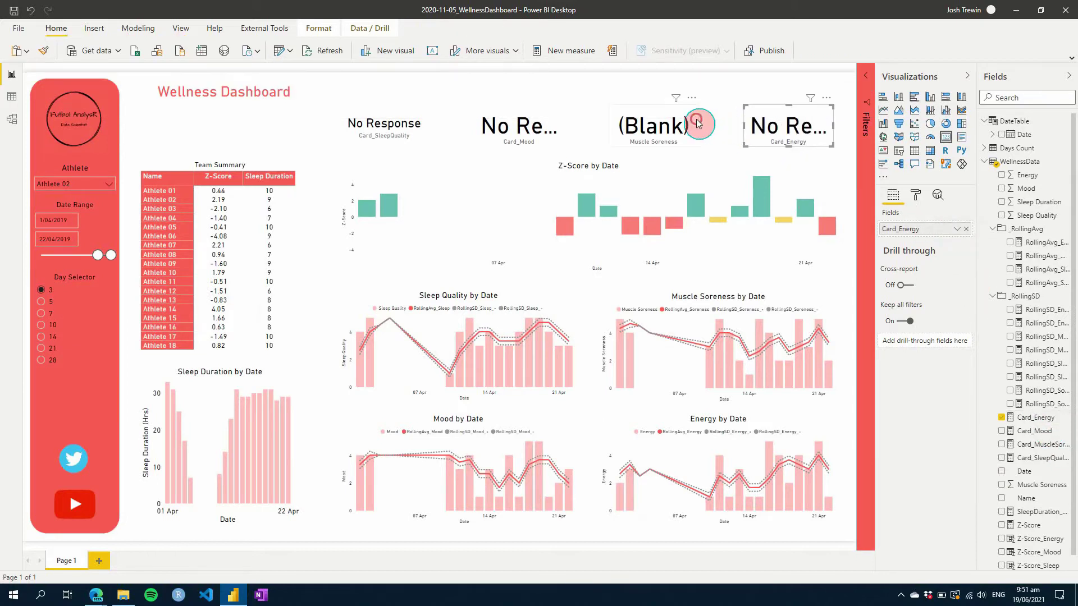
# Put Card_MuscleSoreness on its card and set the Mood, Muscle Soreness and Energy cards' data label text to 24.
pyautogui.click(696, 120)
pyautogui.moveTo(1037, 449); pyautogui.dragTo(909, 229)
pyautogui.click(550, 129)
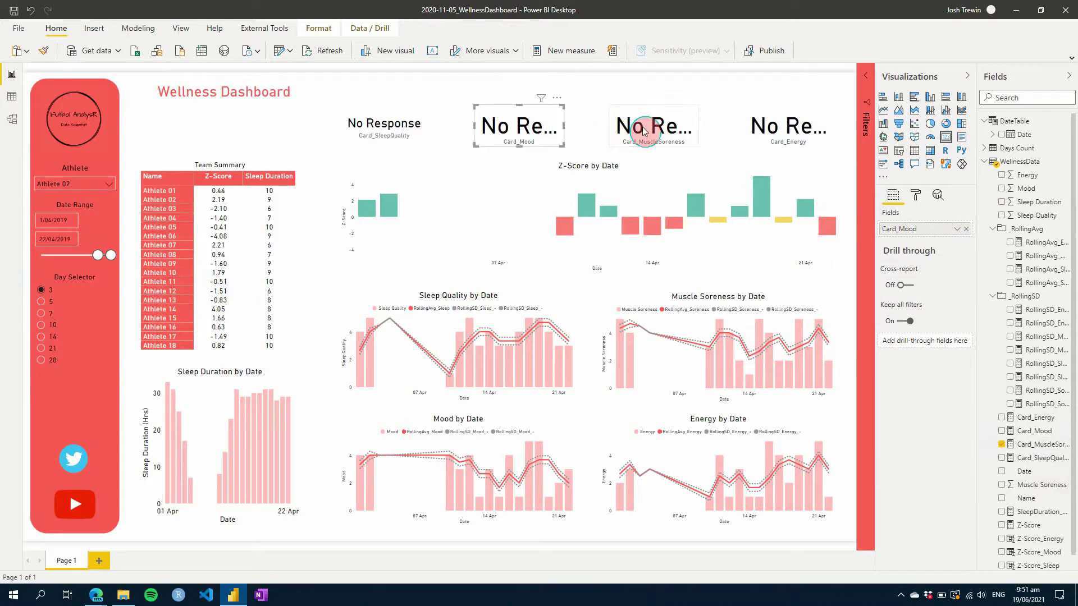
pyautogui.keyDown('ctrl'); pyautogui.click(698, 128); pyautogui.keyUp('ctrl')
pyautogui.keyDown('ctrl'); pyautogui.click(785, 133); pyautogui.keyUp('ctrl')
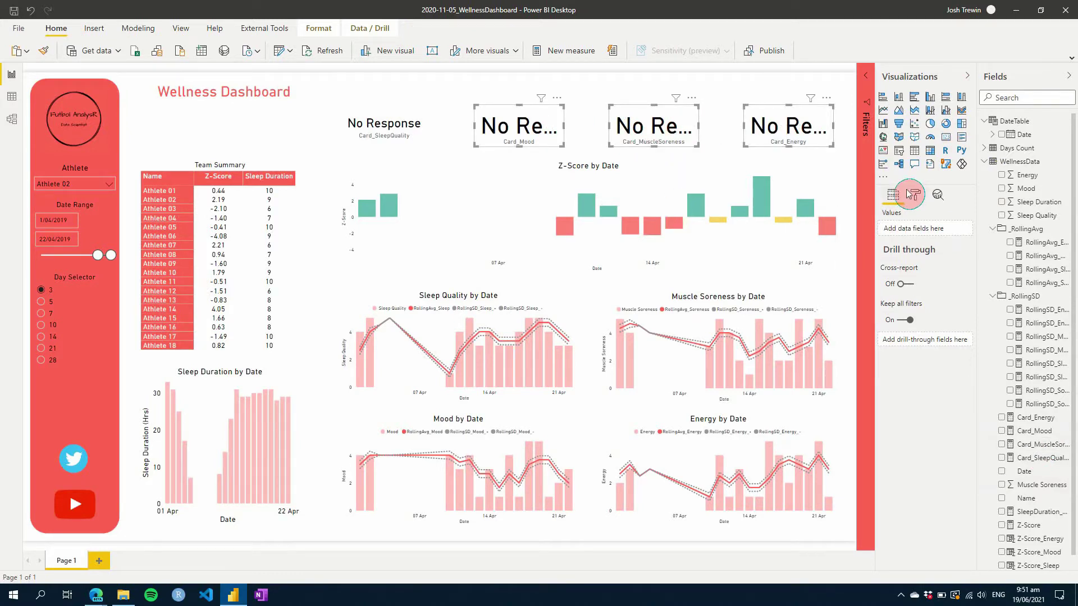
pyautogui.click(916, 195)
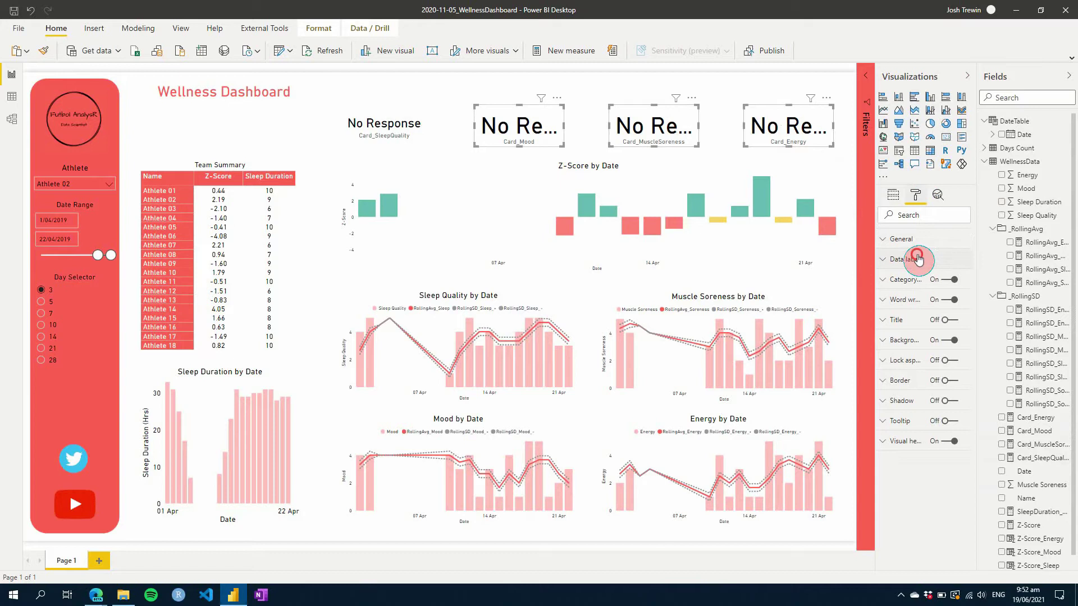
pyautogui.click(916, 259)
pyautogui.doubleClick(894, 401)
pyautogui.write('2')
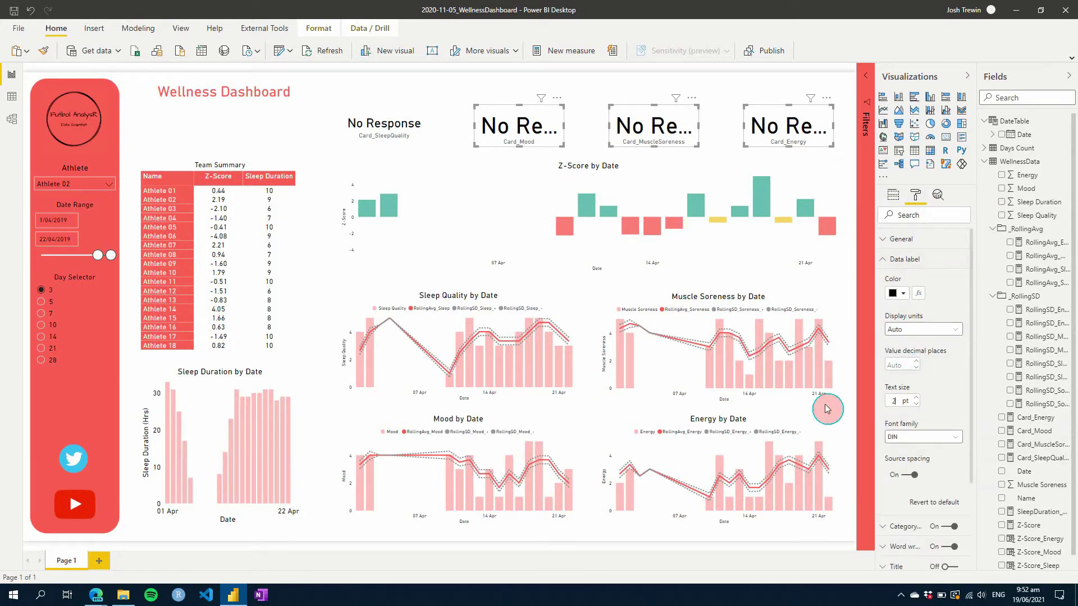
pyautogui.write('4')
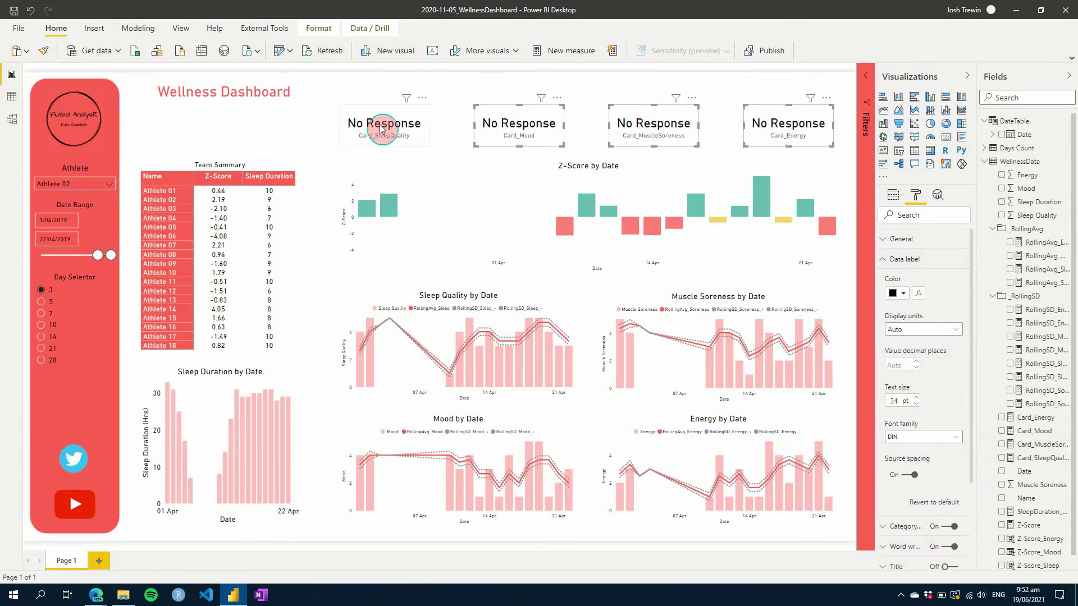
# Check the cards by changing the Athlete slicer selection.
pyautogui.click(381, 128)
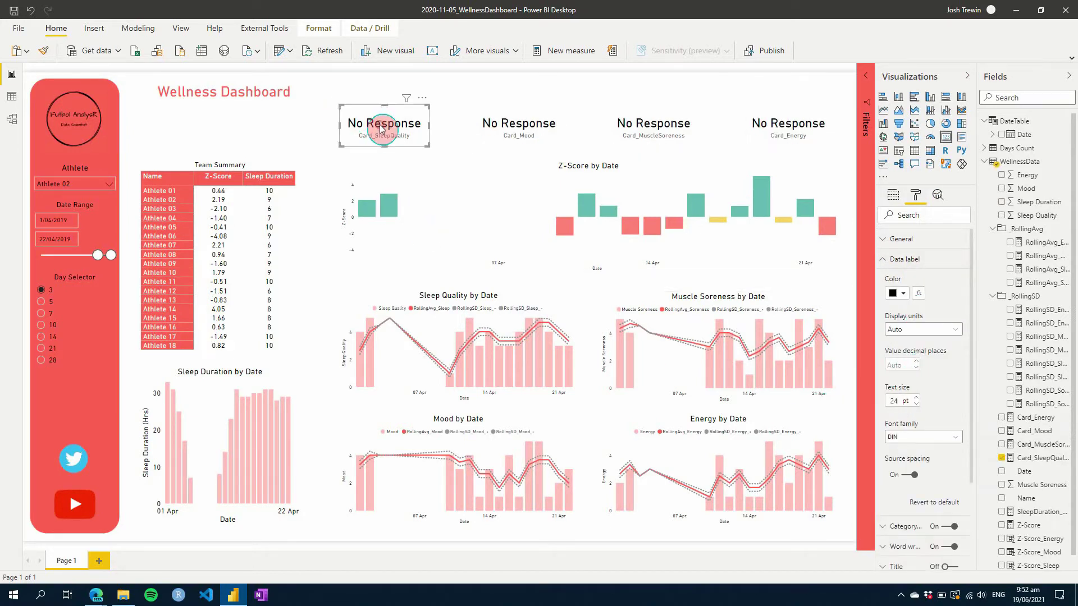
pyautogui.click(494, 97)
pyautogui.click(65, 183)
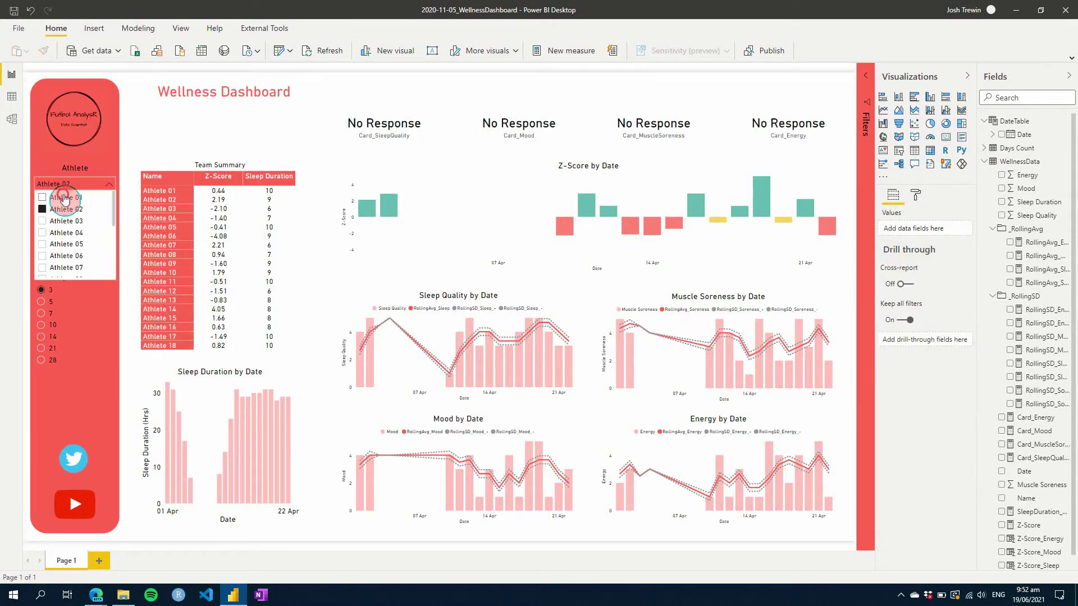
pyautogui.click(64, 197)
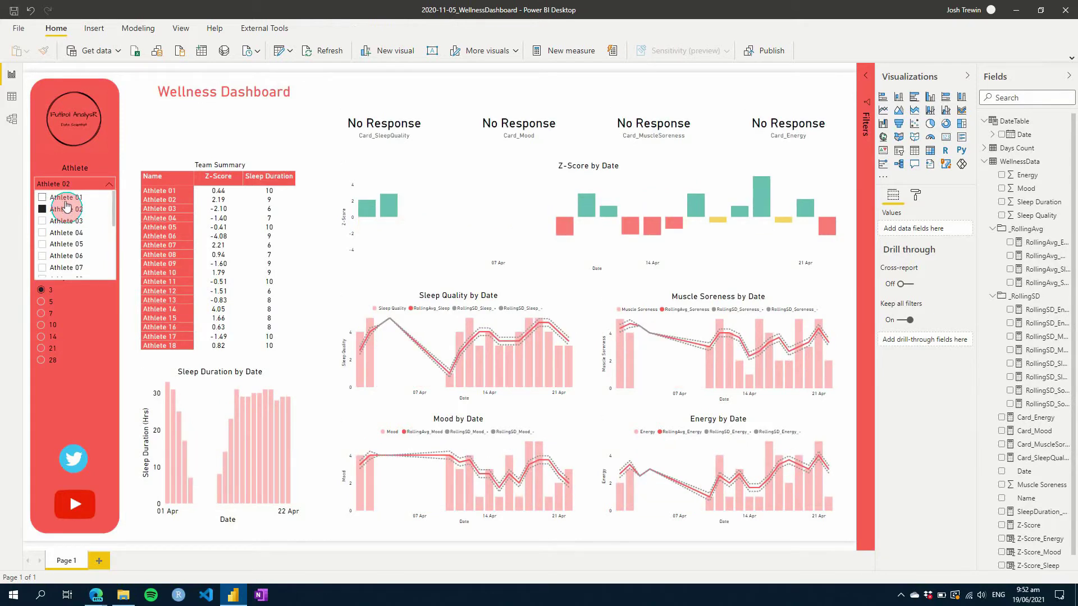
pyautogui.click(323, 133)
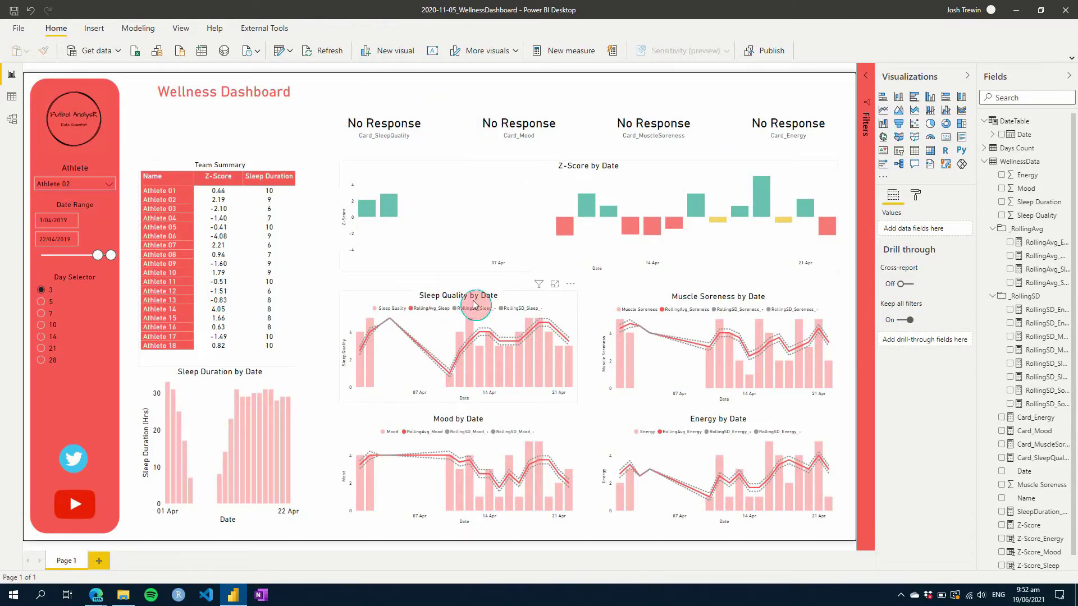
# Turn on markers for the Sleep Quality by Date chart's lines under Format > Shapes.
pyautogui.moveTo(380, 327)
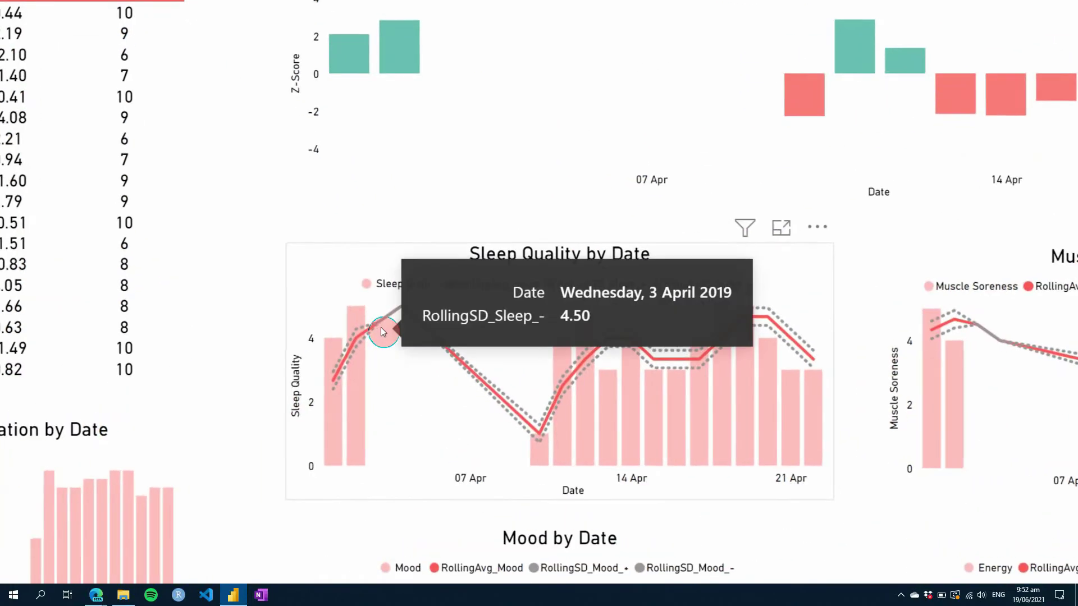
pyautogui.moveTo(407, 309)
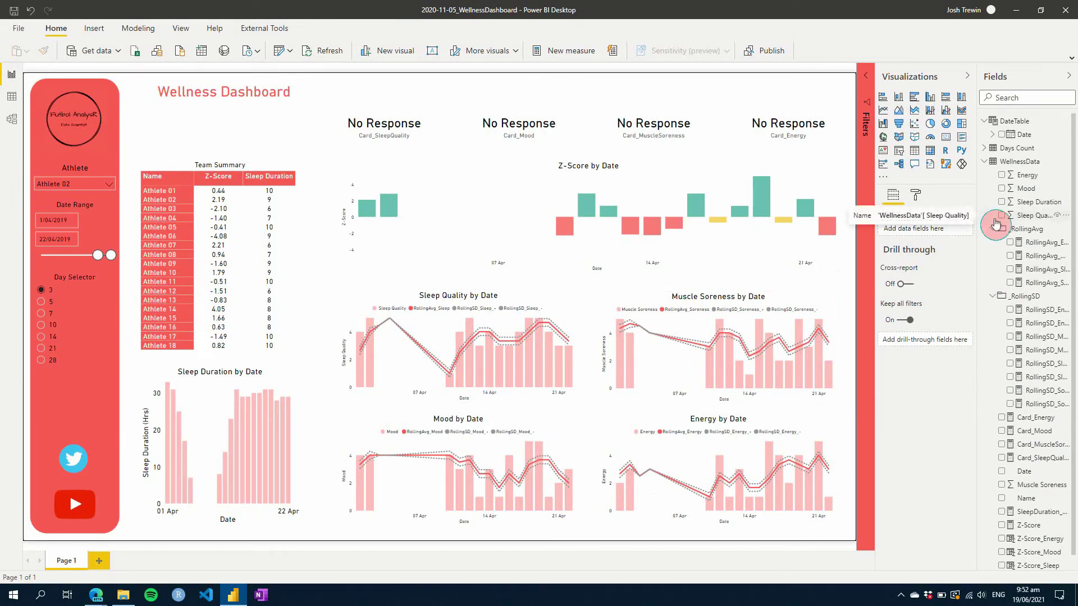
pyautogui.moveTo(995, 223); pyautogui.dragTo(483, 298)
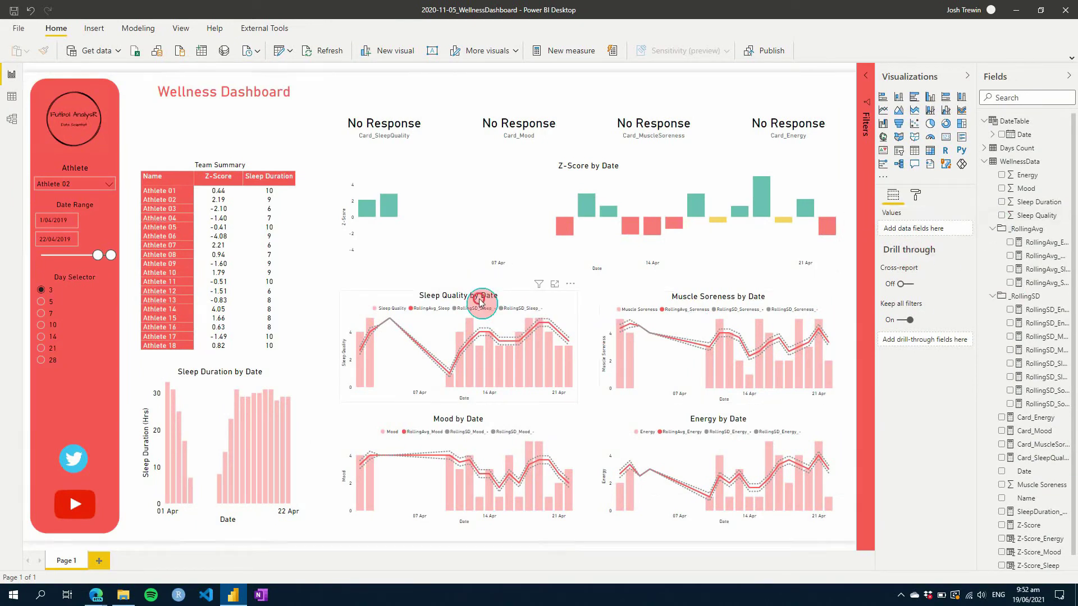
pyautogui.click(919, 196)
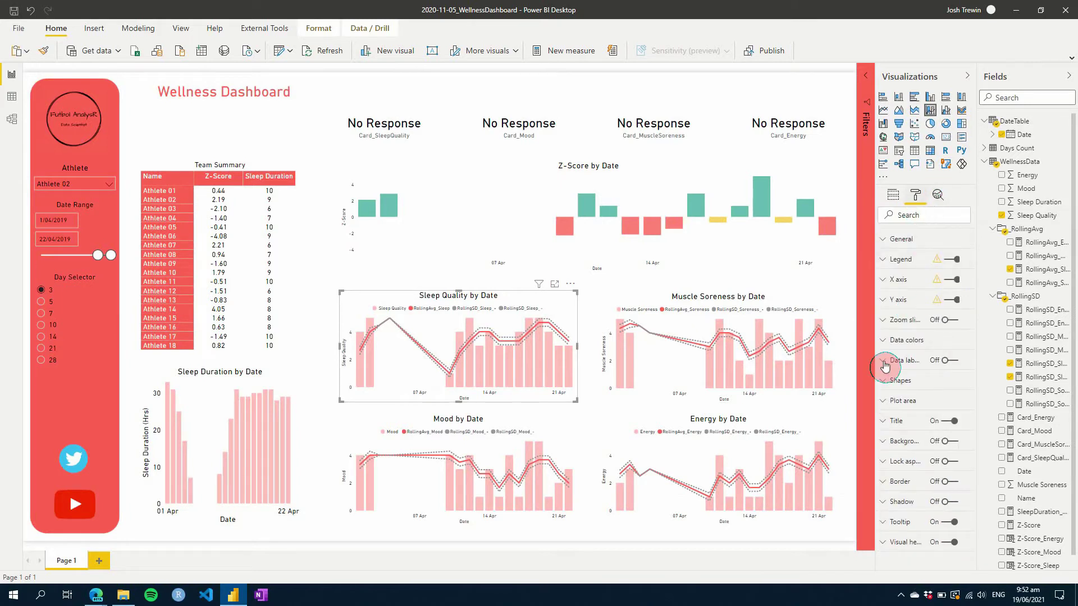
pyautogui.click(894, 381)
pyautogui.scroll(-2, 892, 383)
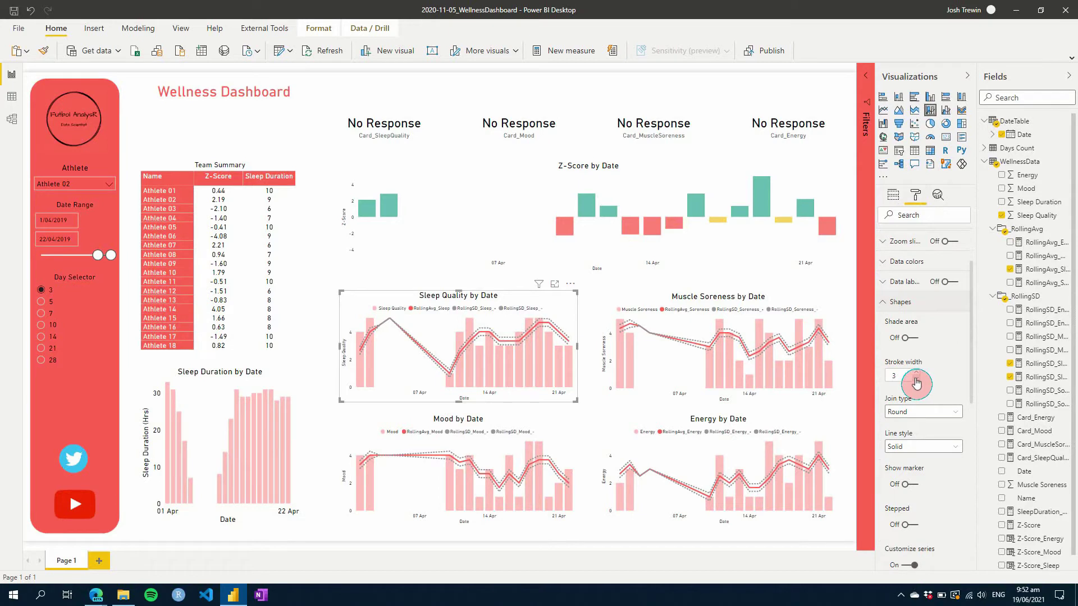
pyautogui.click(905, 484)
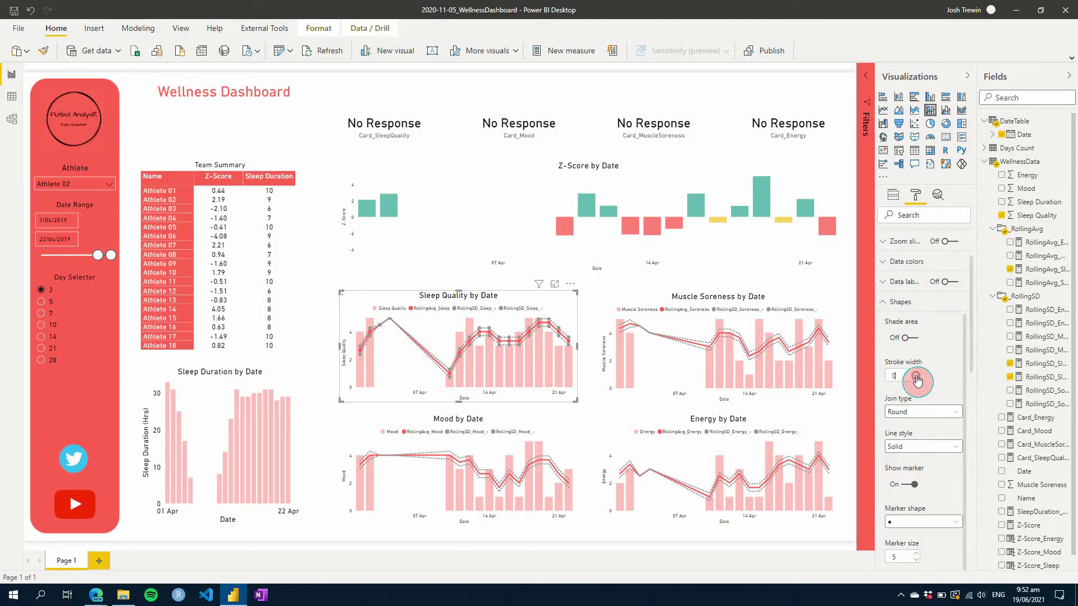
# Set the chart's line stroke width to 0 so only markers are drawn.
pyautogui.scroll(-1, 917, 380)
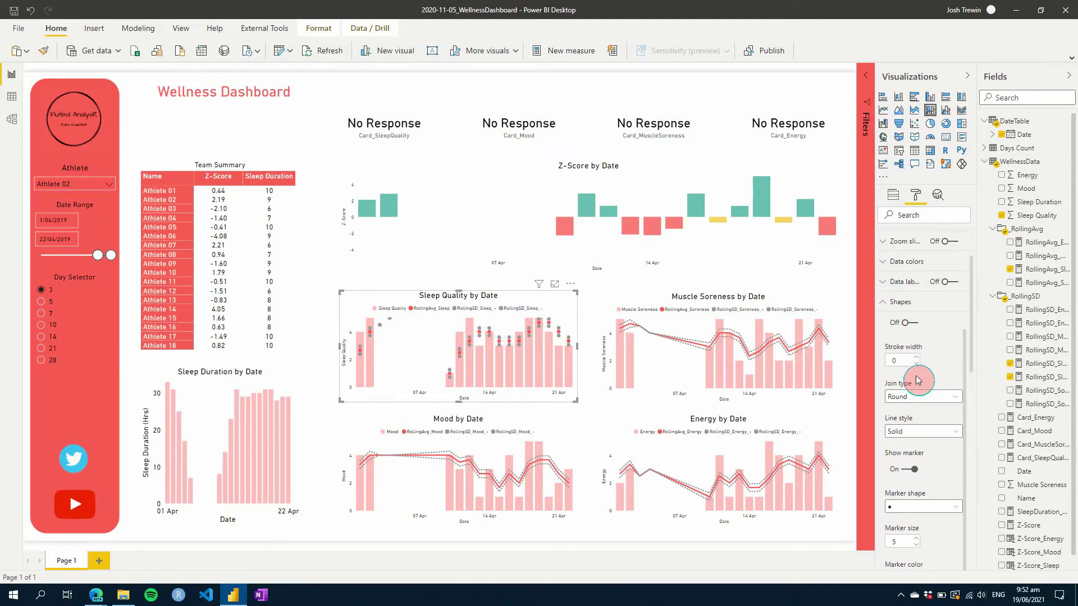
pyautogui.scroll(-2, 917, 381)
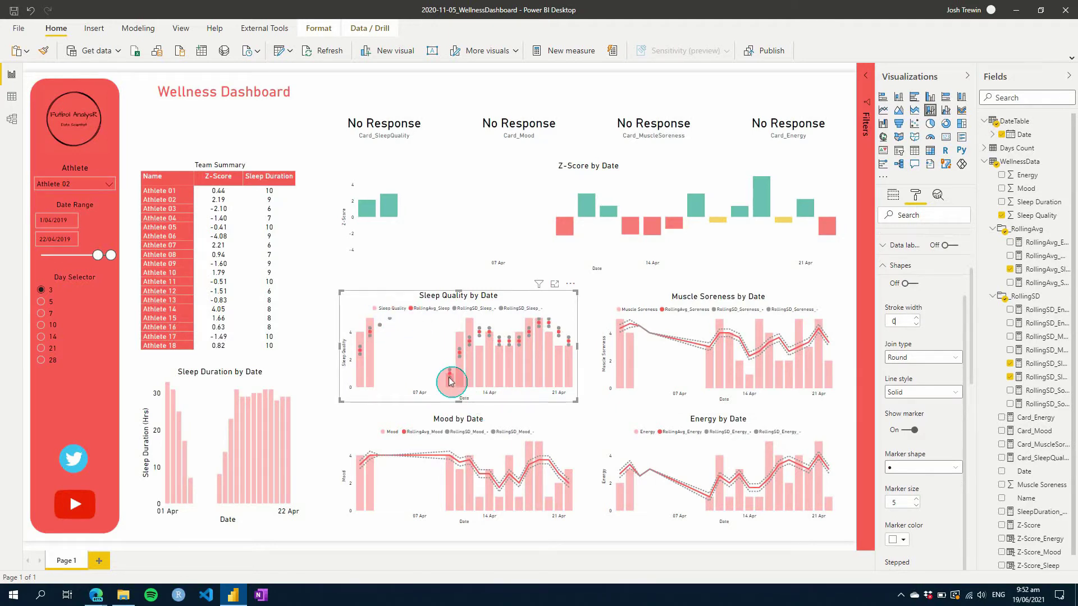
pyautogui.click(919, 320)
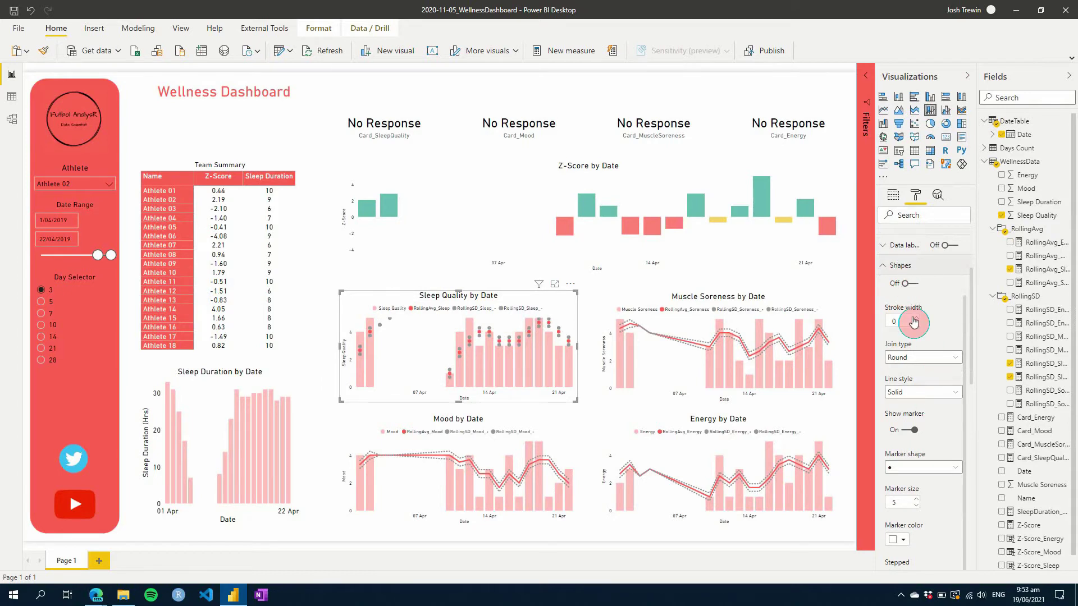
pyautogui.scroll(-3, 919, 400)
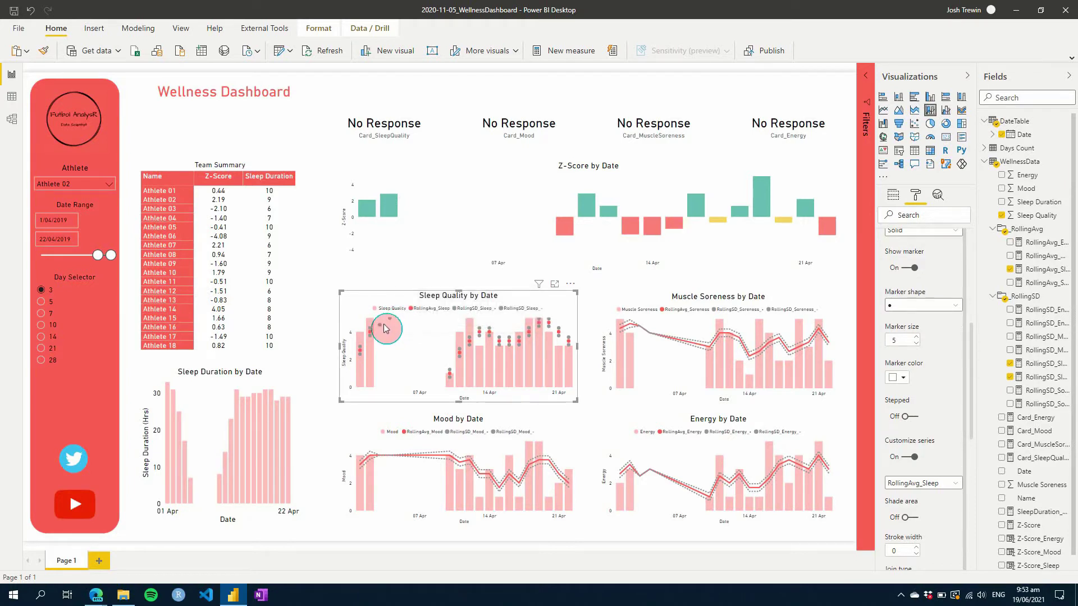
pyautogui.scroll(-3, 907, 471)
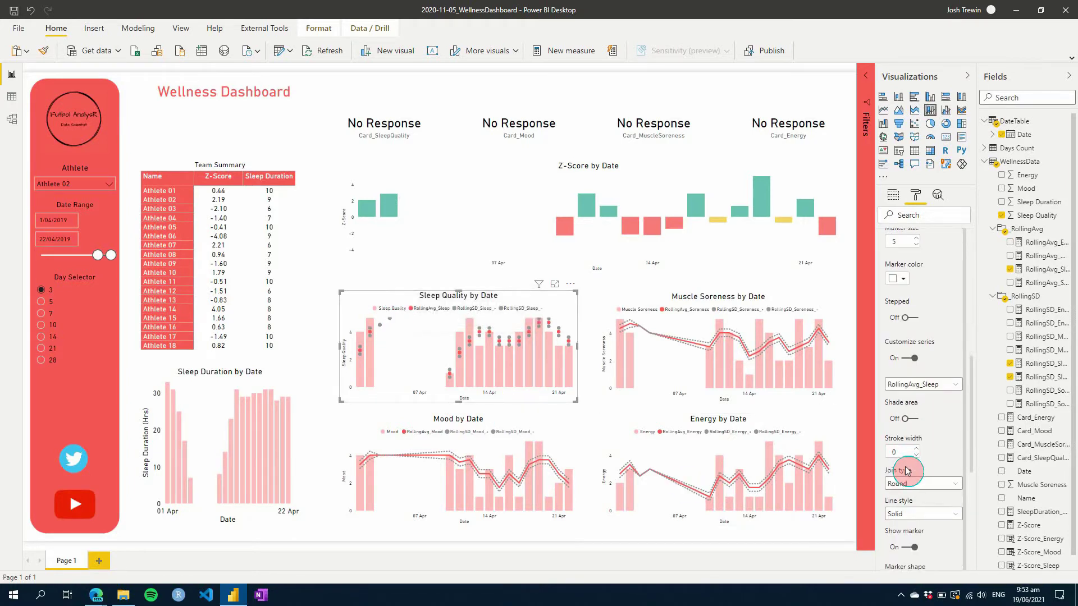
pyautogui.scroll(3, 907, 471)
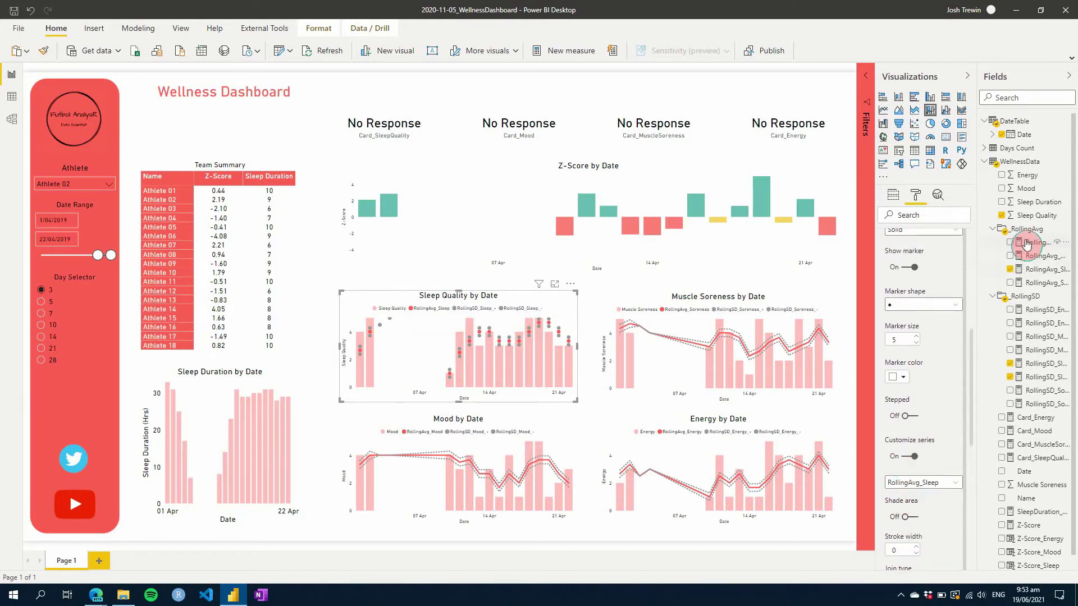
# Make RollingAvg_Sleep return IF ( ISBLANK ( _value ), BLANK(), _value ).
pyautogui.click(1037, 282)
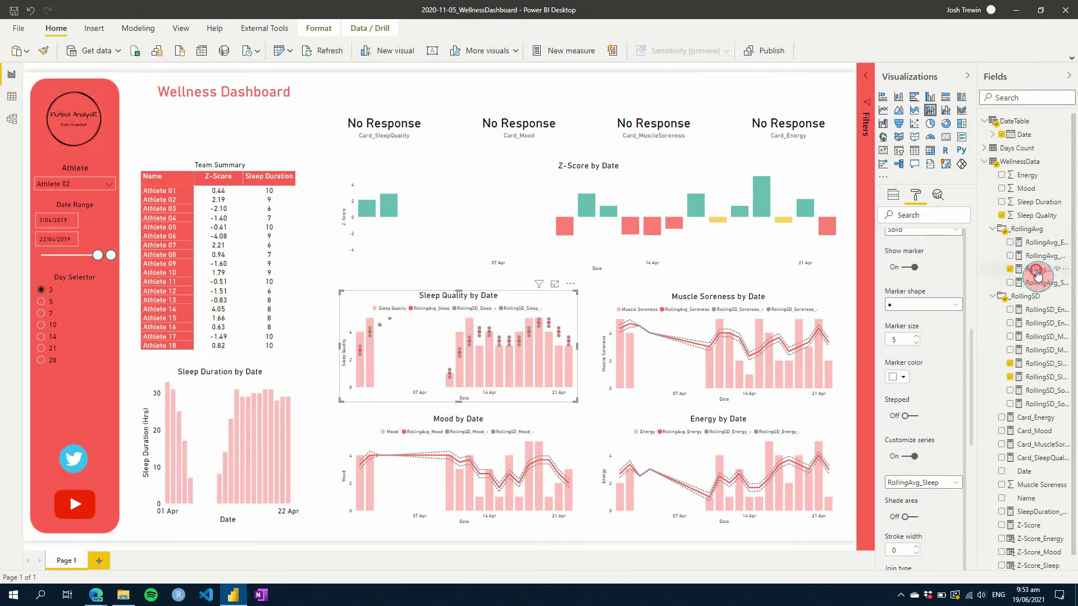
pyautogui.click(1036, 272)
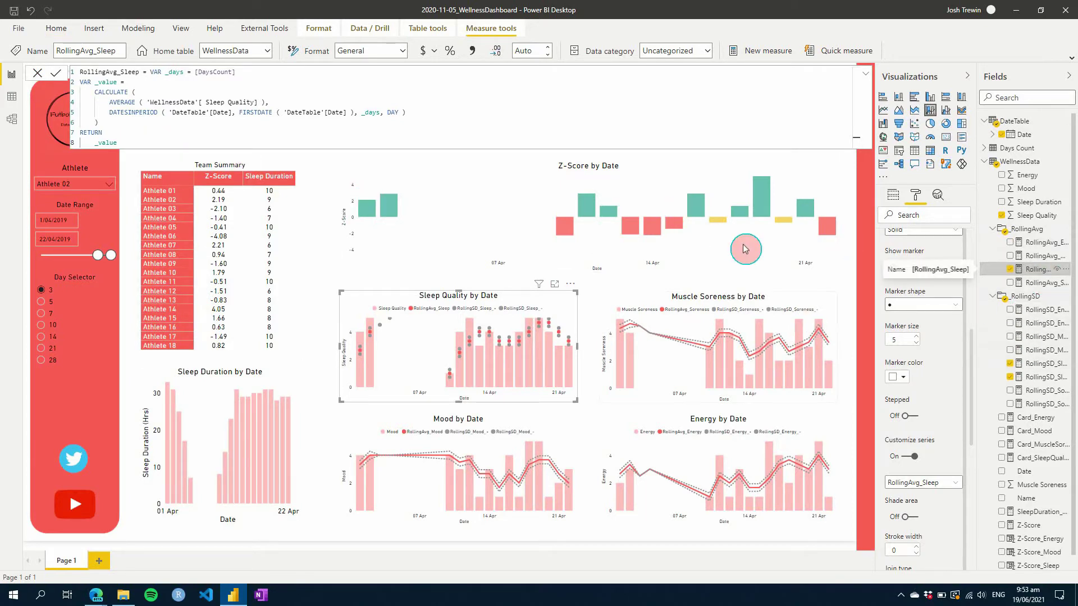
pyautogui.click(84, 143)
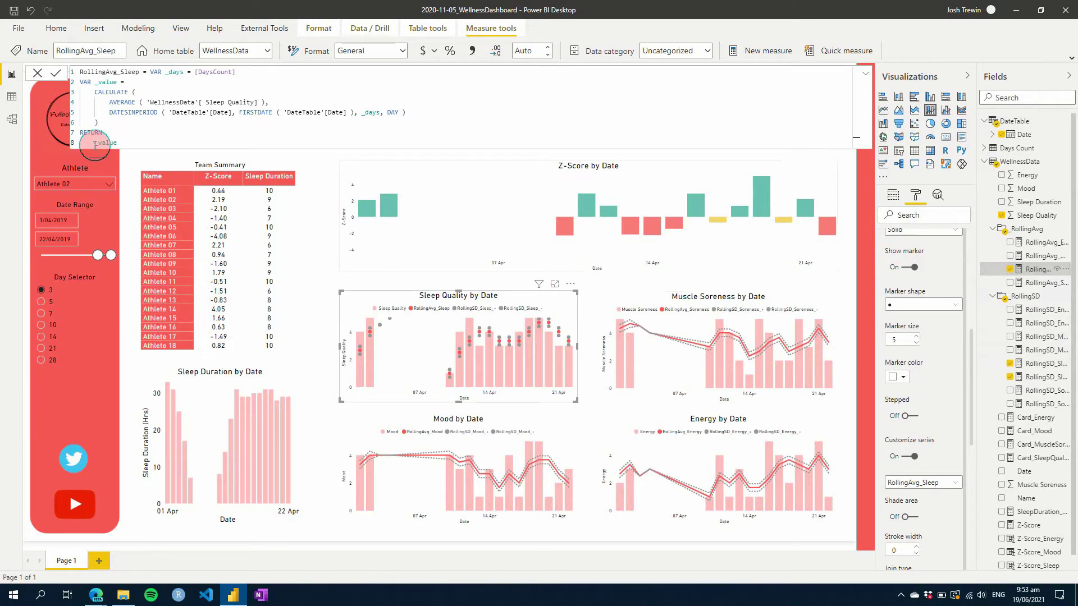
pyautogui.write('IF ')
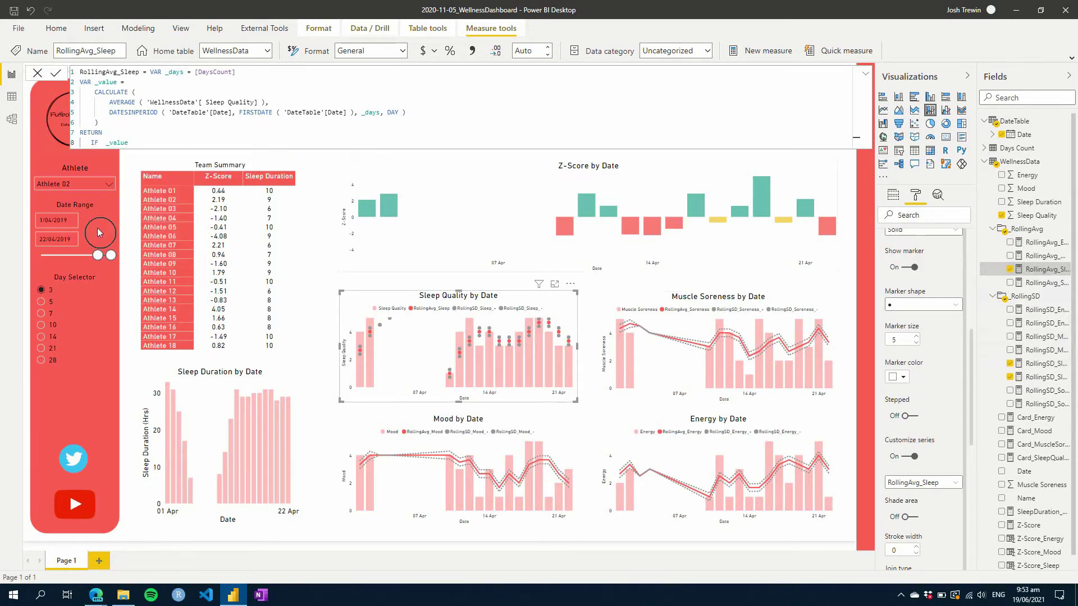
pyautogui.write('( ISBLANK ( _value ')
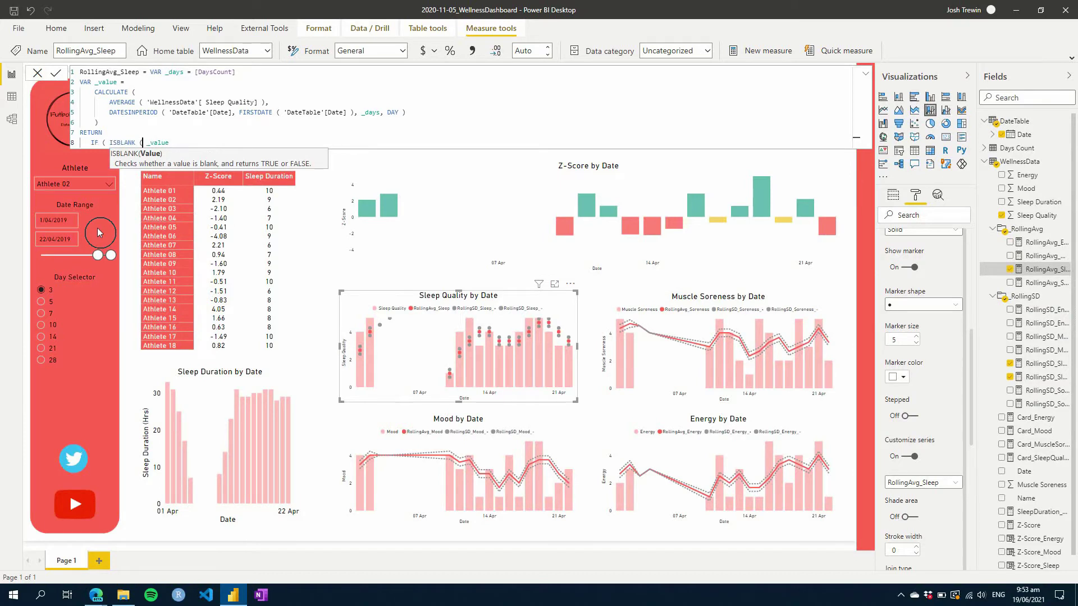
pyautogui.write('), ')
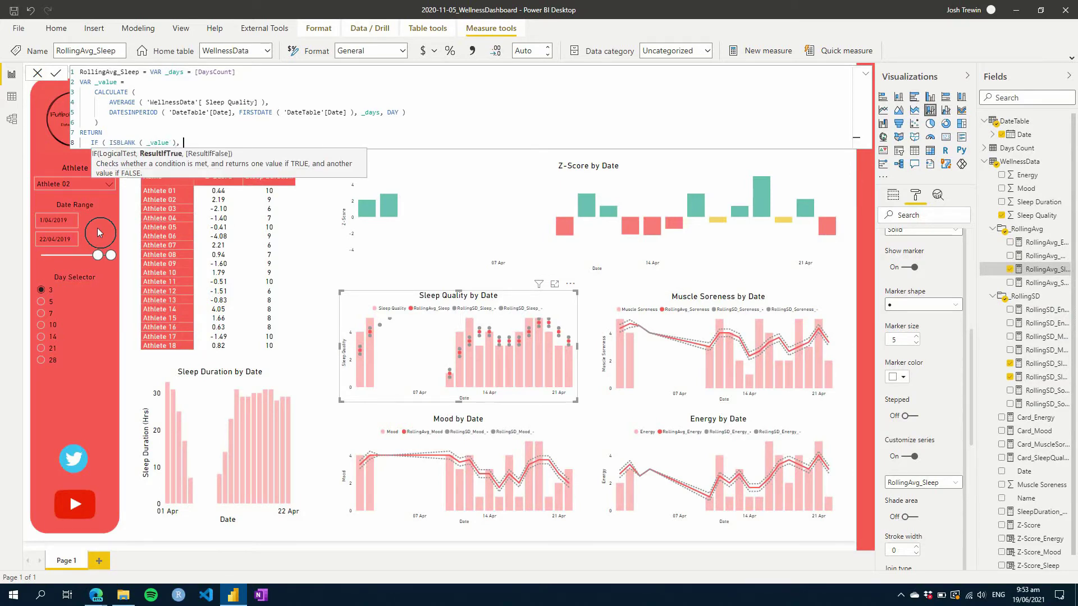
pyautogui.write('BLANK(), ')
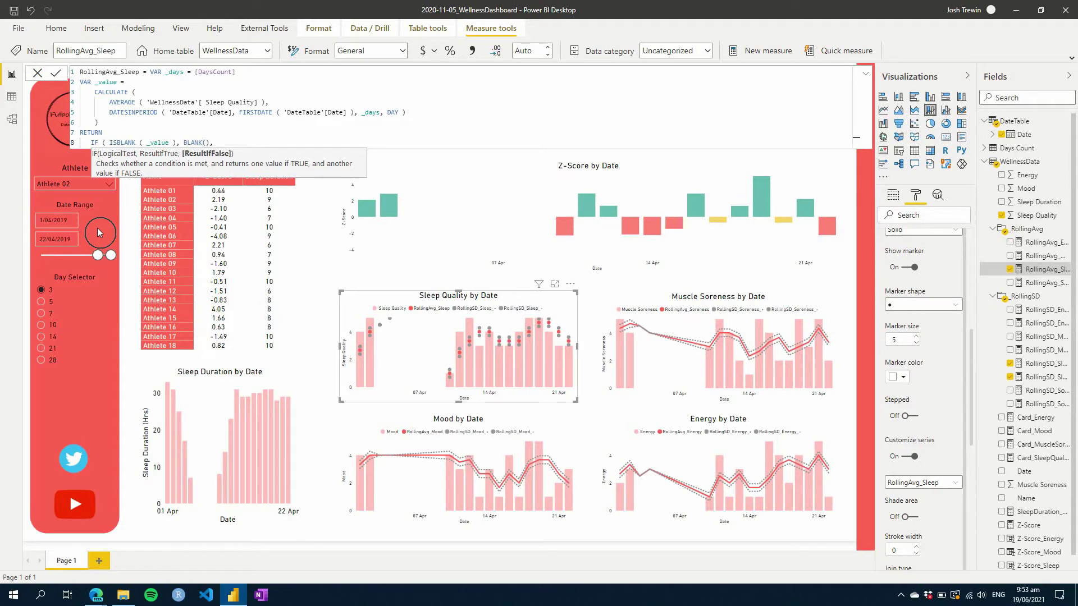
pyautogui.write('_value )')
pyautogui.press('Return')
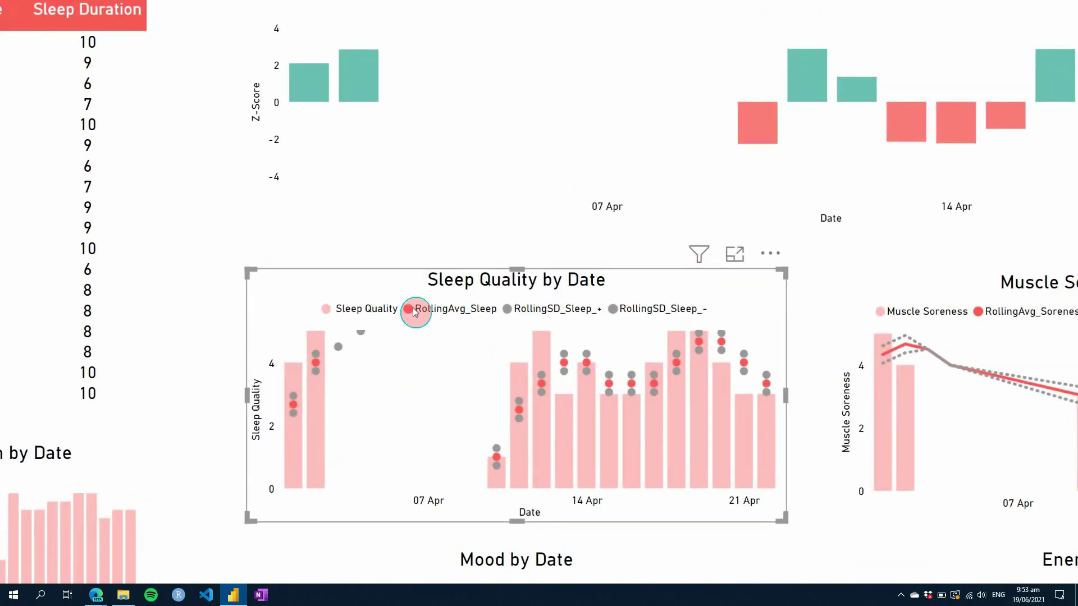
pyautogui.moveTo(341, 352)
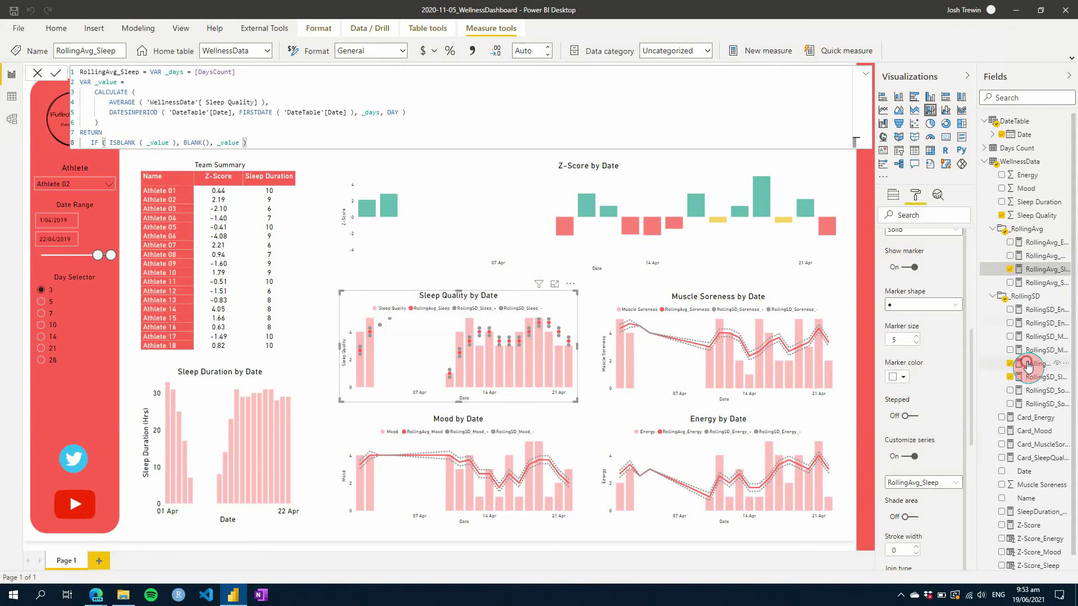
# Copy the IF ( ISBLANK ( _value ), BLANK(), _value ) expression from RollingAvg_Sleep.
pyautogui.click(1027, 364)
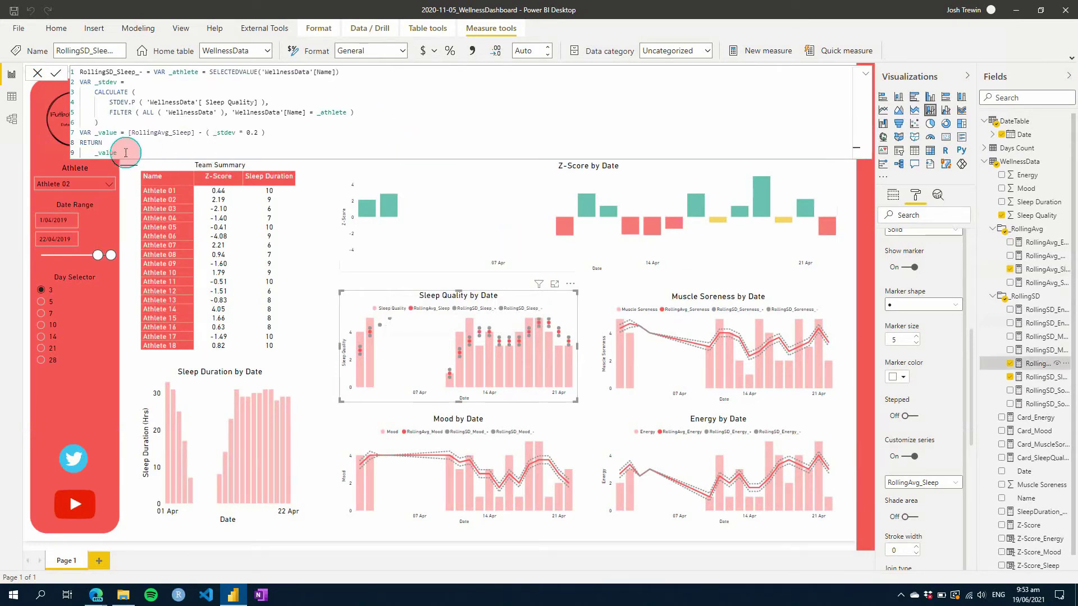
pyautogui.click(1036, 275)
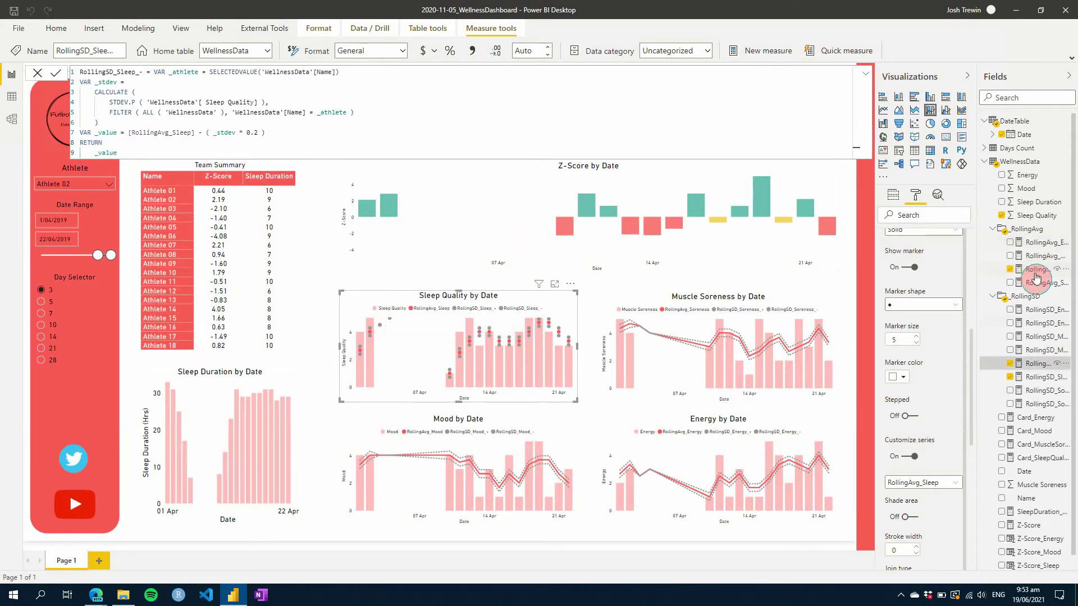
pyautogui.click(251, 142)
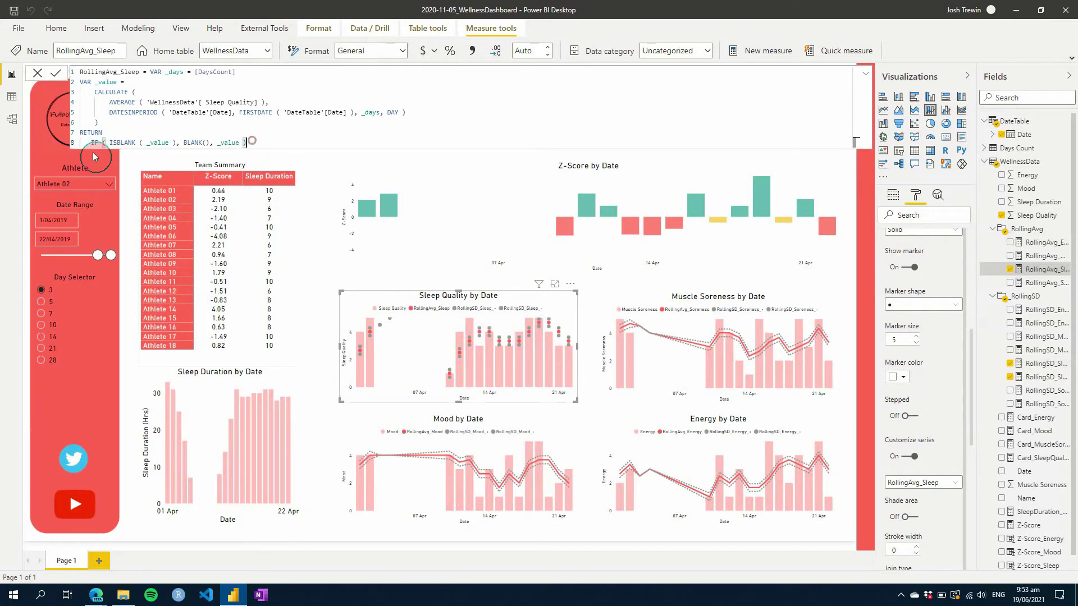
pyautogui.keyDown('shift'); pyautogui.click(87, 144); pyautogui.keyUp('shift')
pyautogui.moveTo(86, 144); pyautogui.dragTo(101, 135)
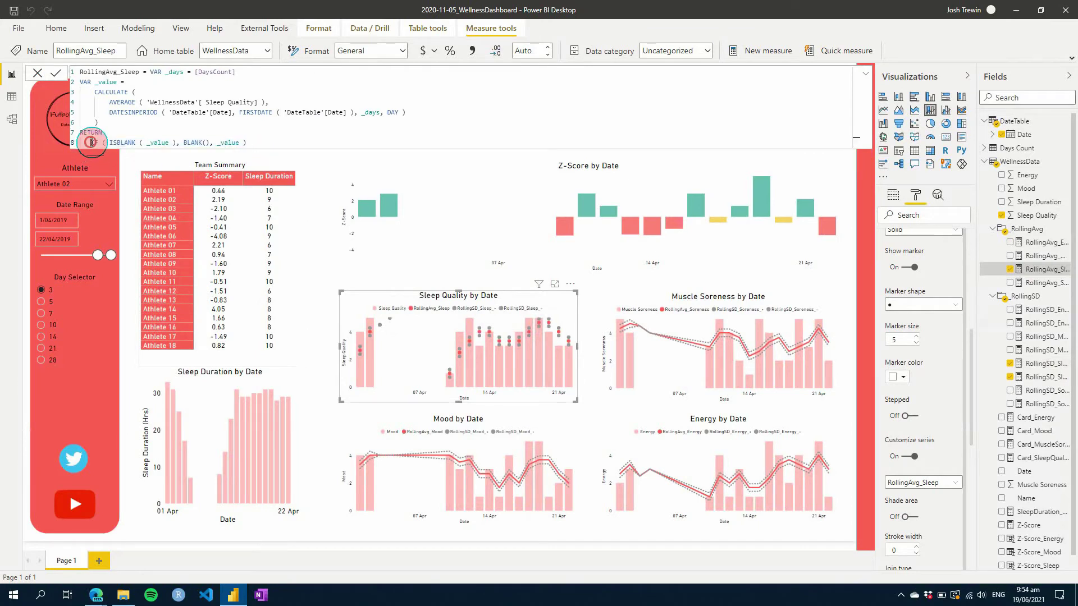
pyautogui.moveTo(259, 146); pyautogui.dragTo(257, 146)
pyautogui.hotkey('ctrl', 'c')
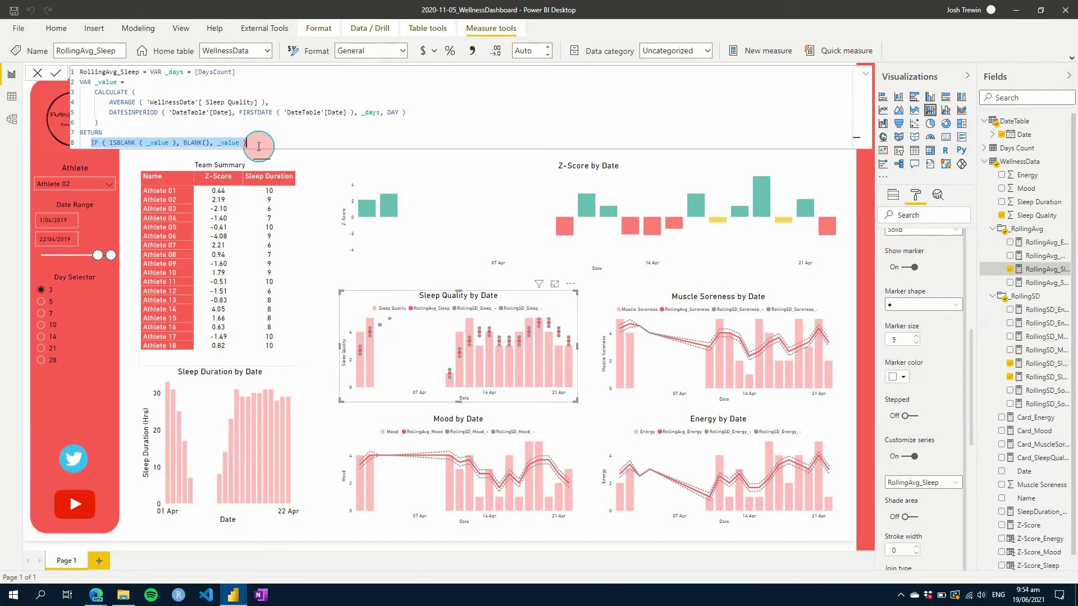
# Paste the IF ISBLANK expression over _value in RollingSD_Sleep_- and RollingSD_Sleep_+.
pyautogui.click(1025, 363)
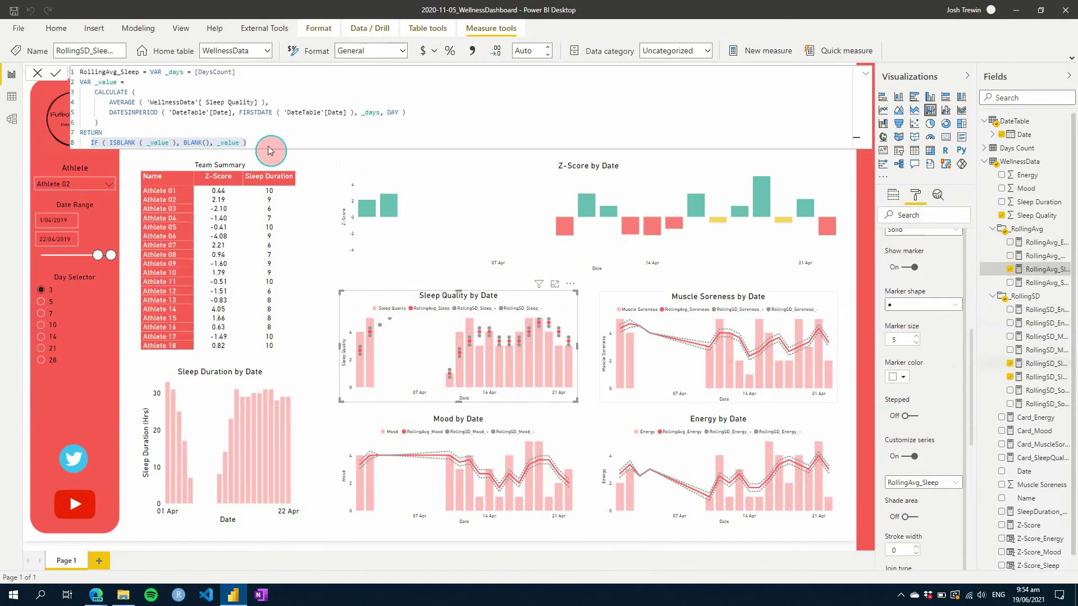
pyautogui.doubleClick(96, 152)
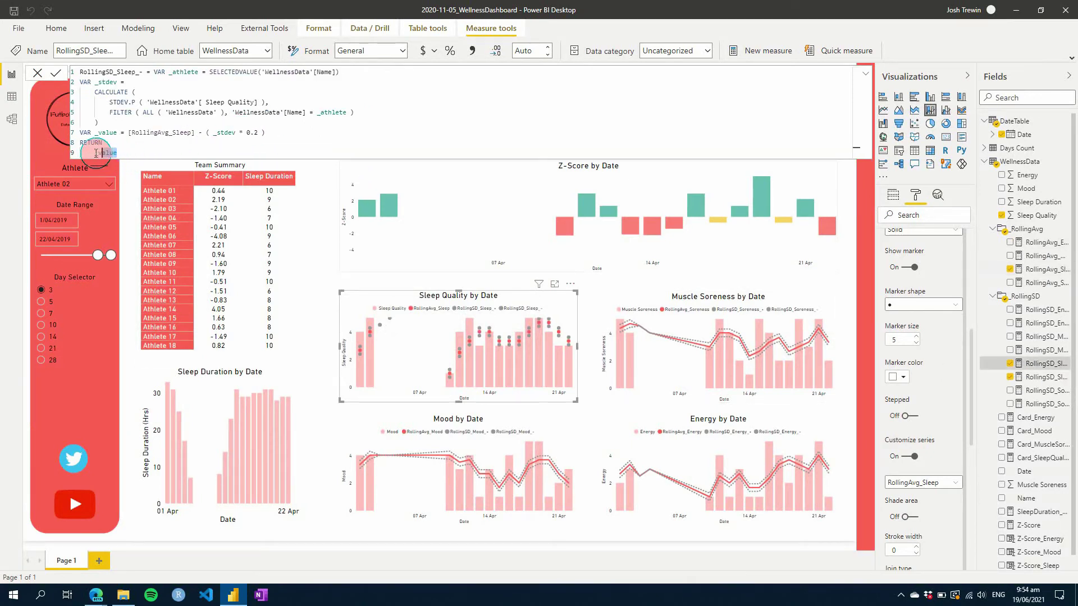
pyautogui.hotkey('ctrl', 'v')
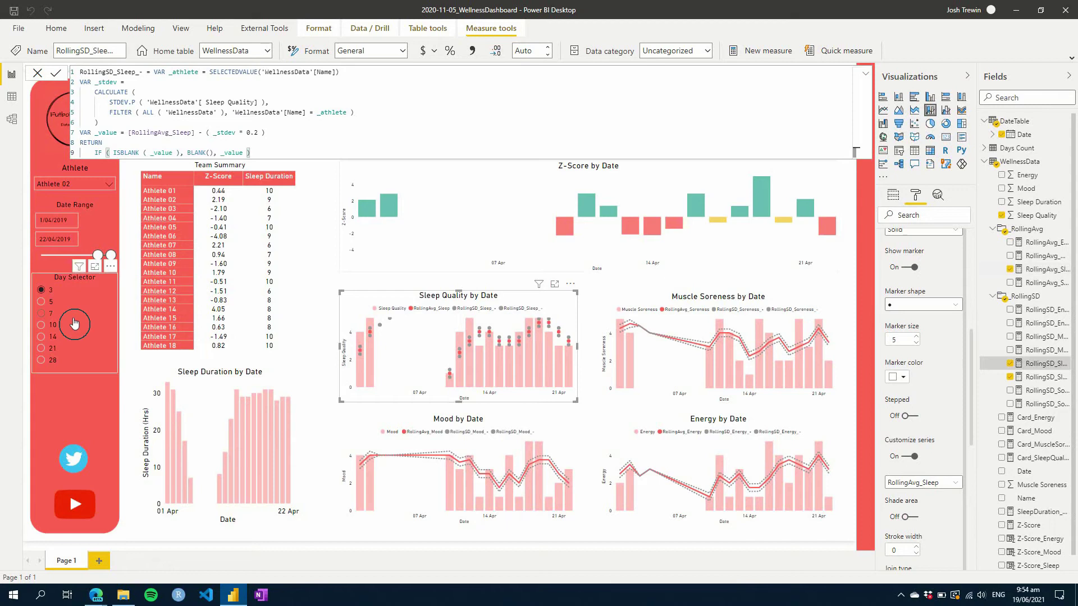
pyautogui.press('Return')
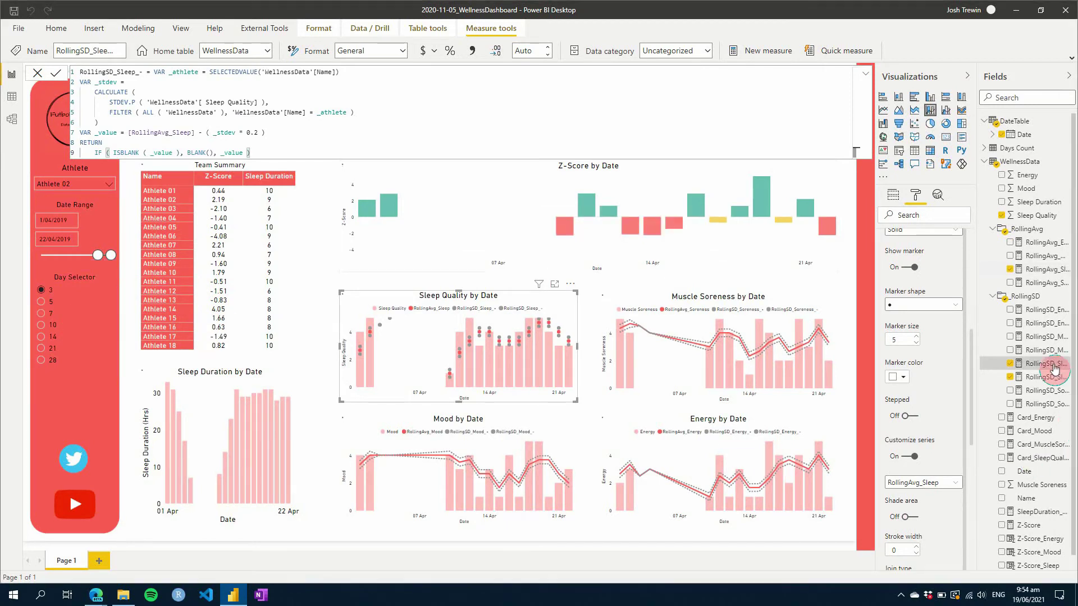
pyautogui.click(1042, 377)
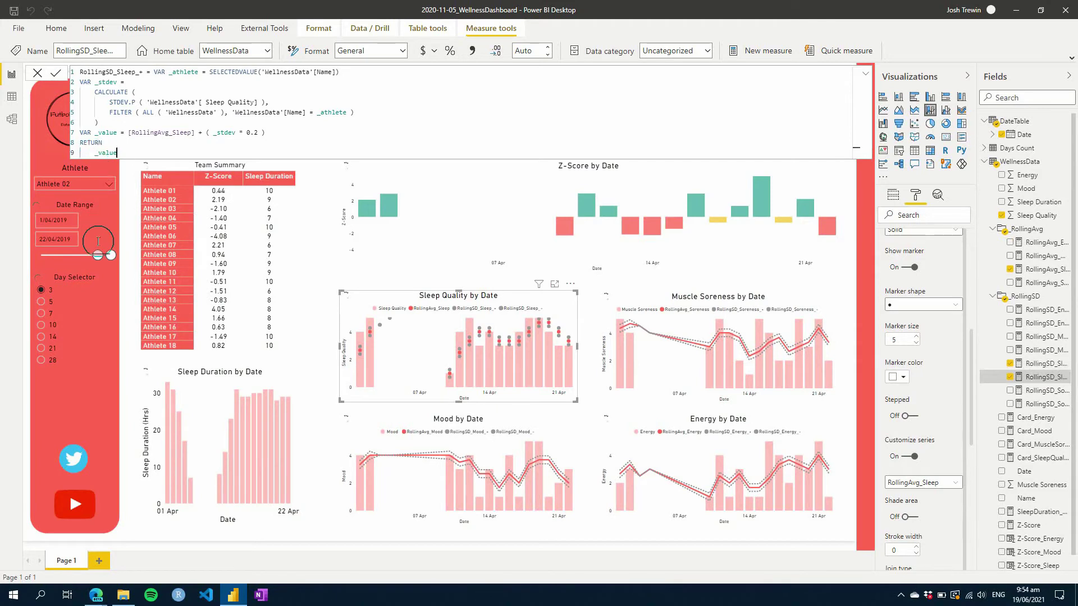
pyautogui.hotkey('shift', 'Home')
pyautogui.hotkey('ctrl', 'v')
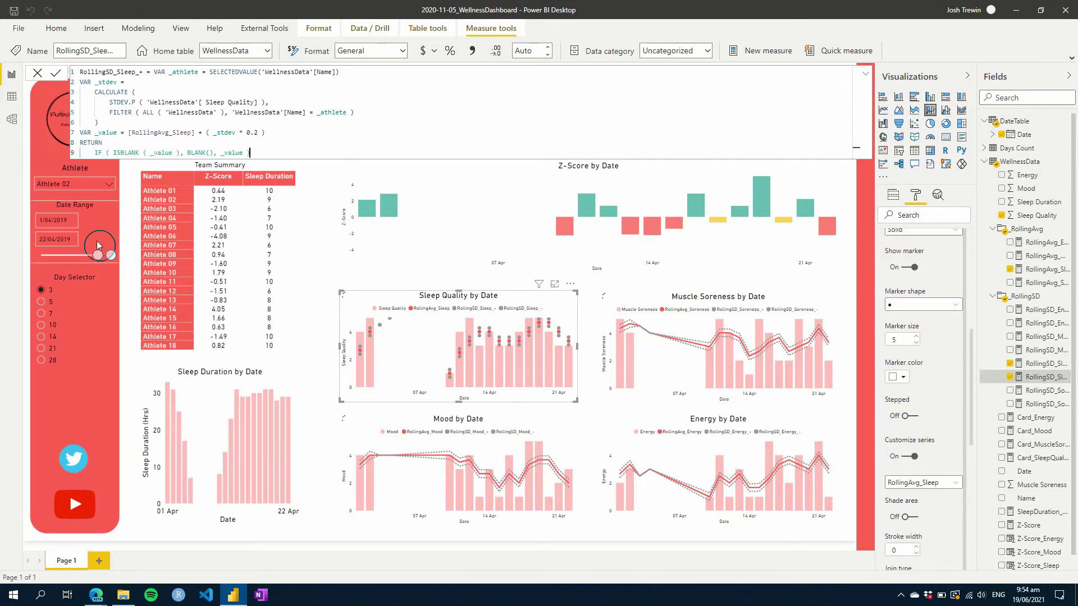
pyautogui.press('Return')
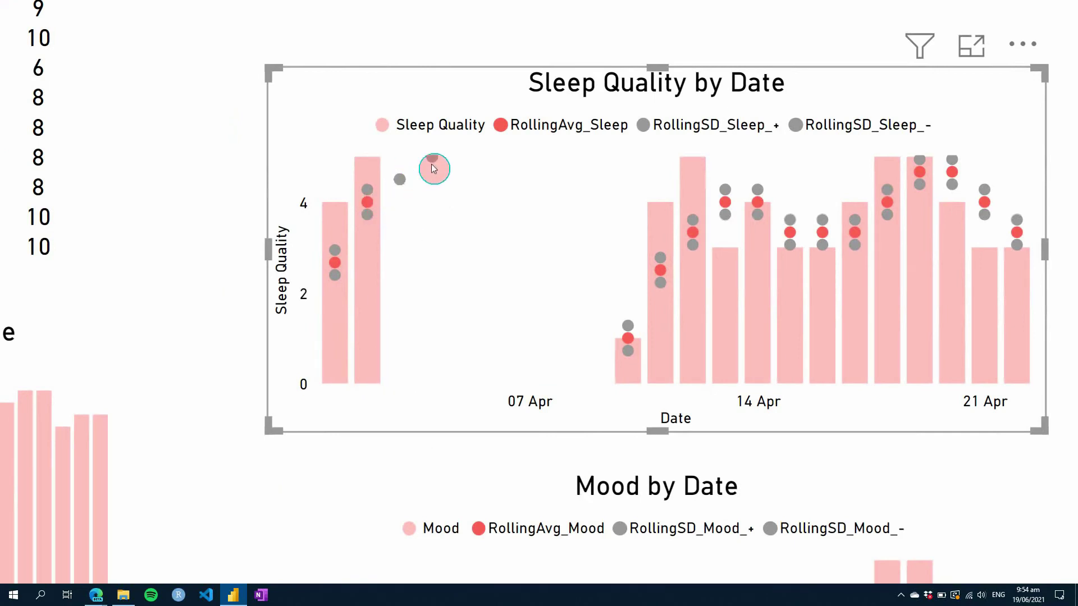
# Add VAR _score = MIN ( 'WellnessData'[Sleep Quality] ) above RETURN in RollingAvg_Sleep.
pyautogui.moveTo(435, 162)
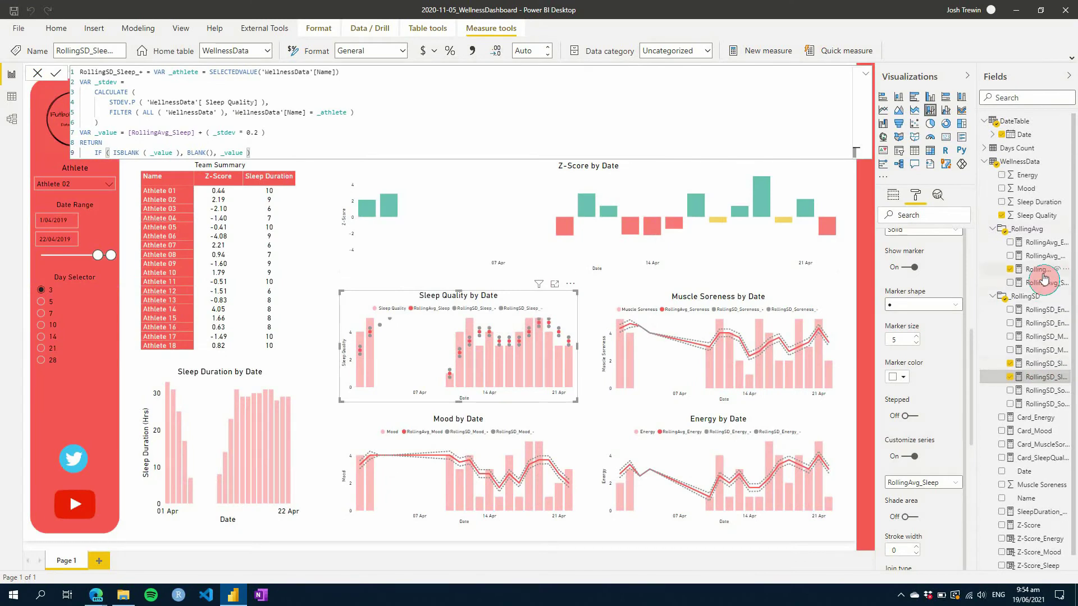
pyautogui.click(1042, 272)
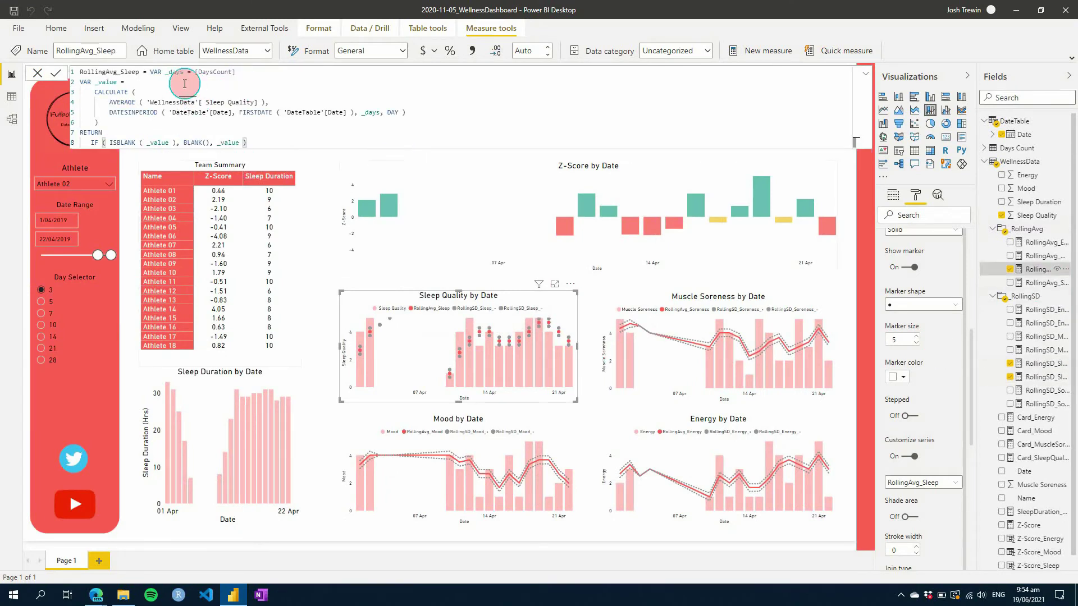
pyautogui.click(116, 127)
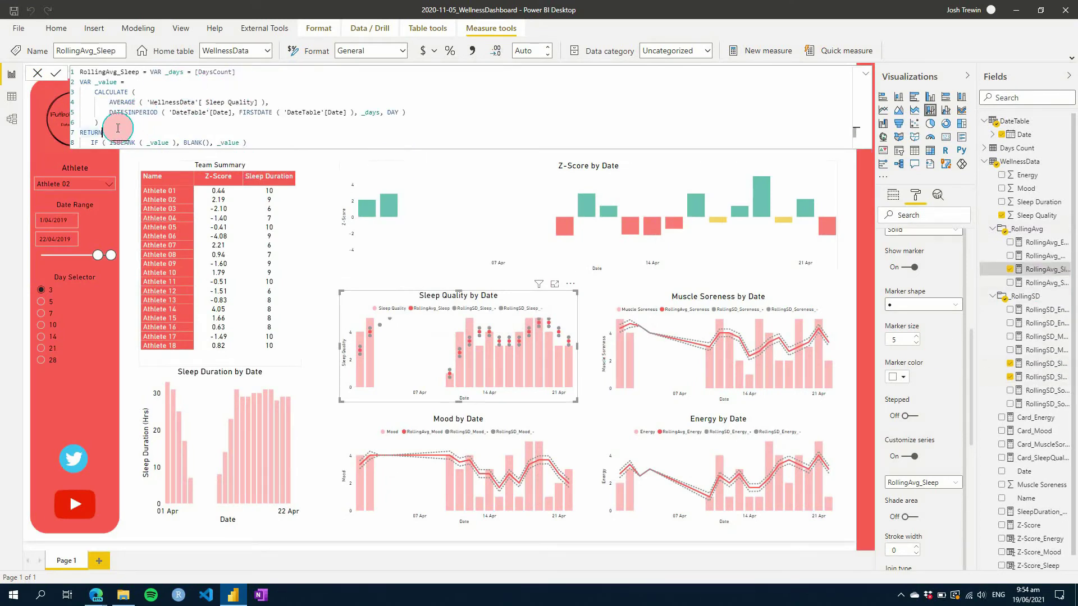
pyautogui.press('Up')
pyautogui.press('Return')
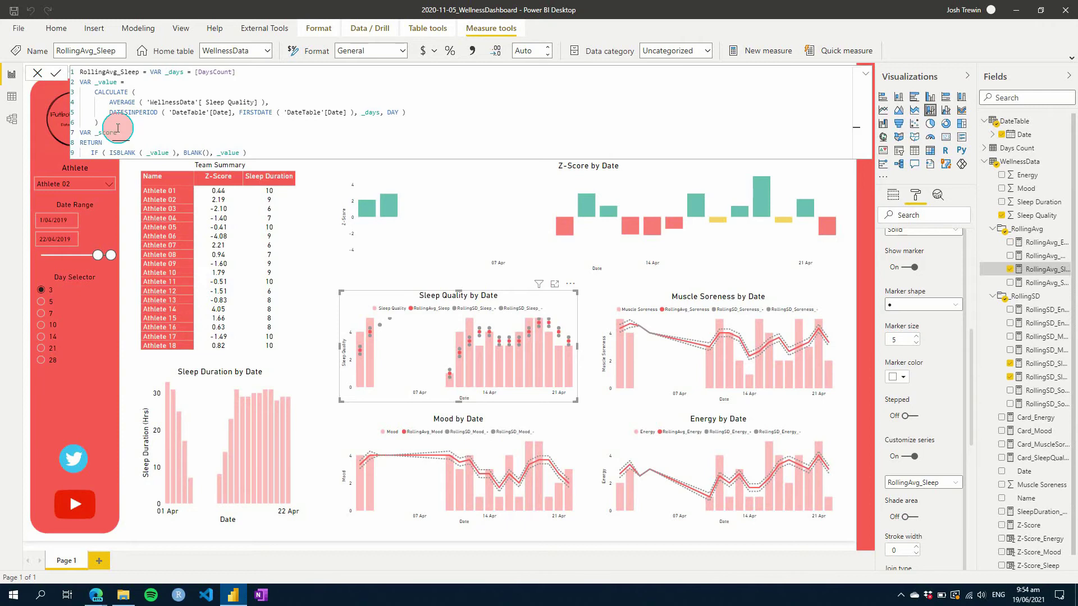
pyautogui.write('F (')
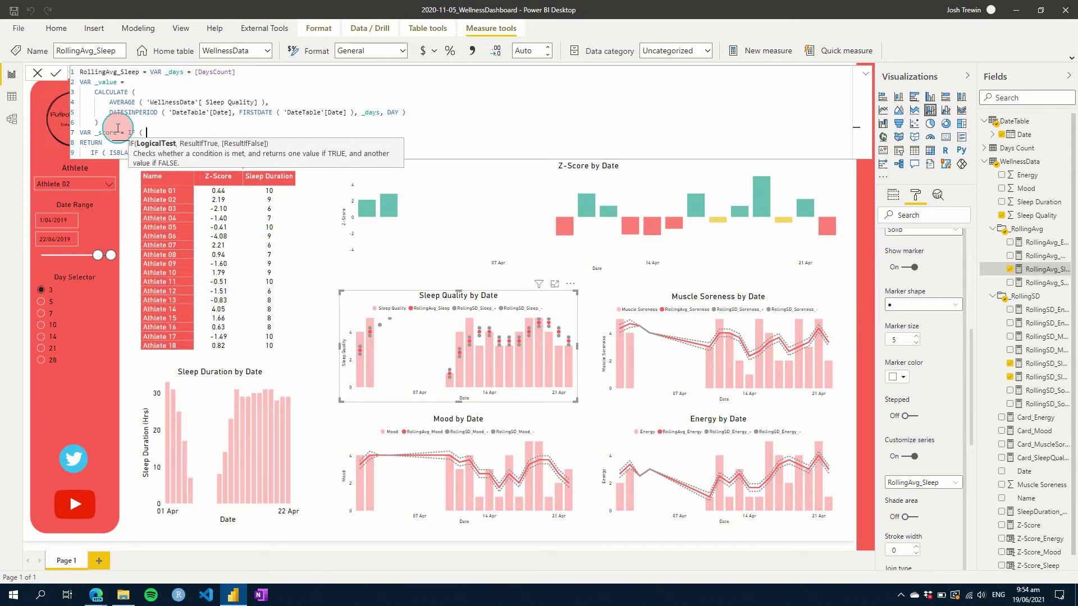
pyautogui.press('BackSpace')
pyautogui.press('BackSpace')
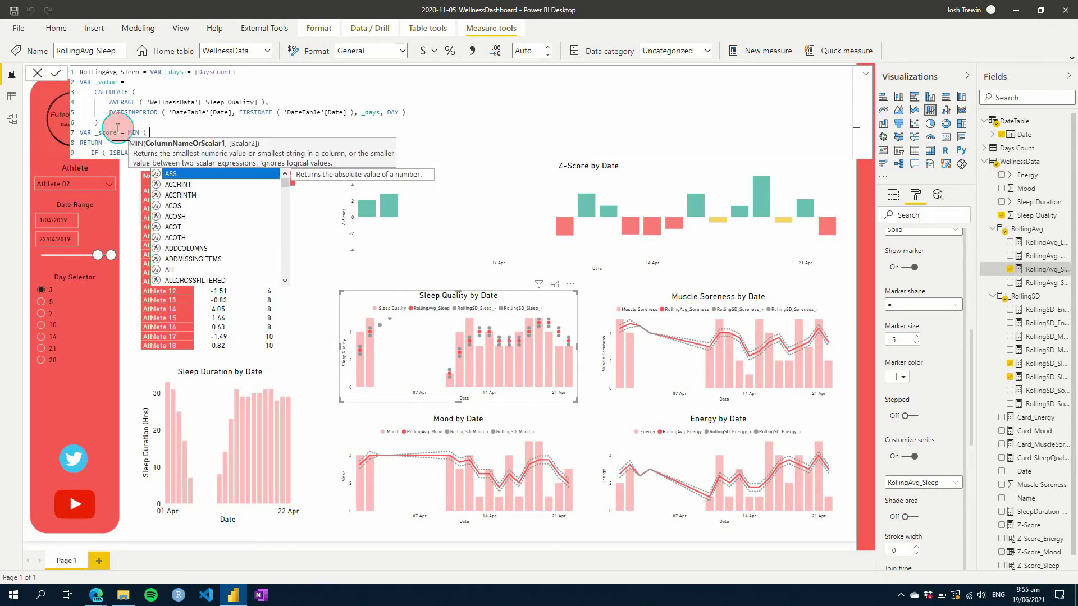
pyautogui.write("'sleep")
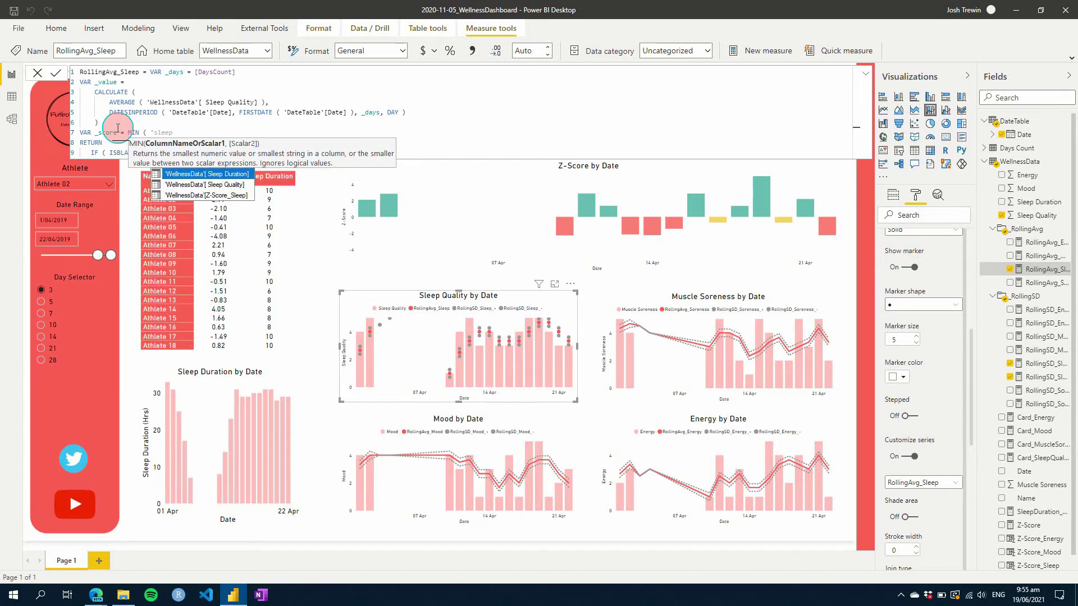
pyautogui.press('Down')
pyautogui.press('Tab')
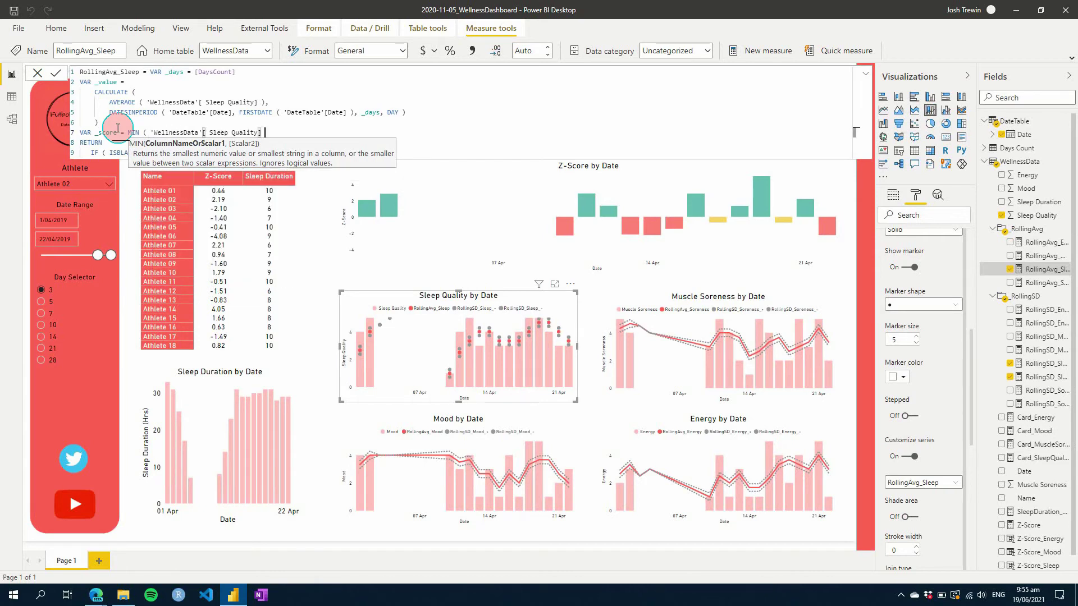
pyautogui.write(')')
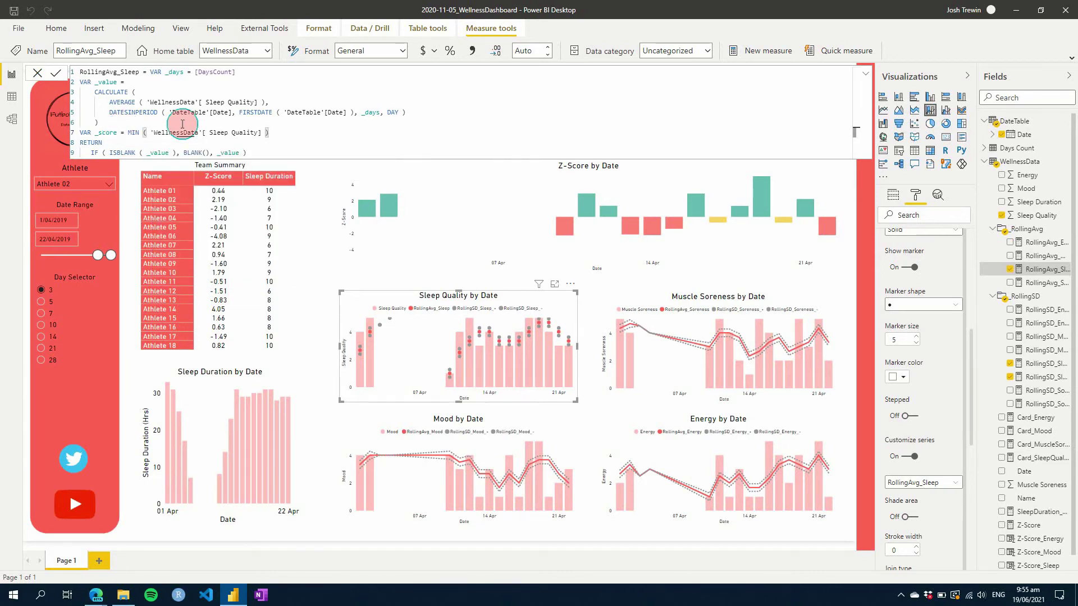
# Change ISBLANK ( _value ) to ISBLANK ( _score ) and commit the measure.
pyautogui.click(168, 152)
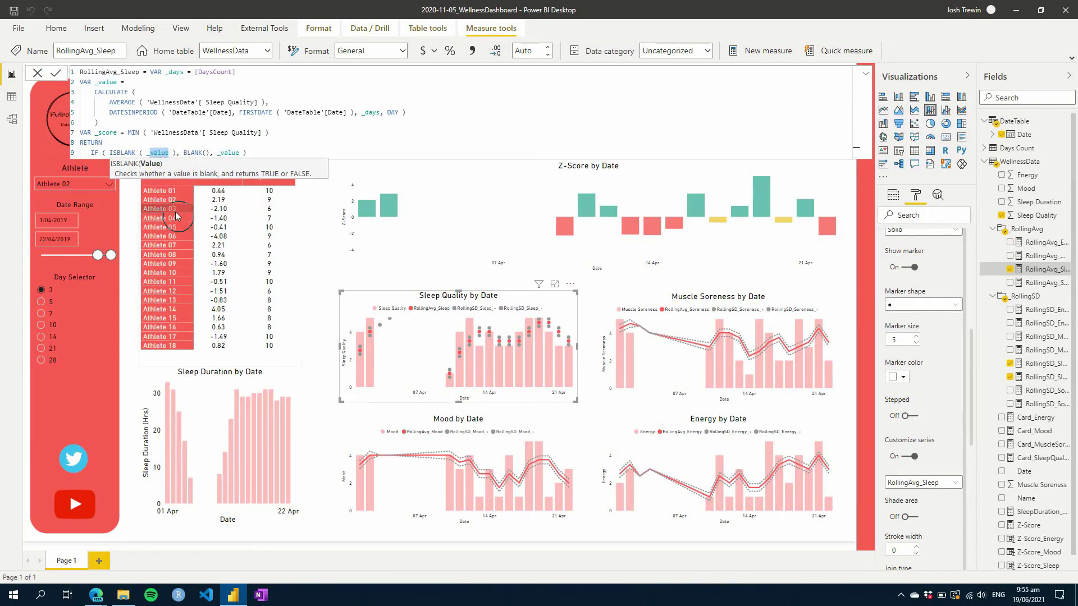
pyautogui.write('_score')
pyautogui.press('Escape')
pyautogui.press('Return')
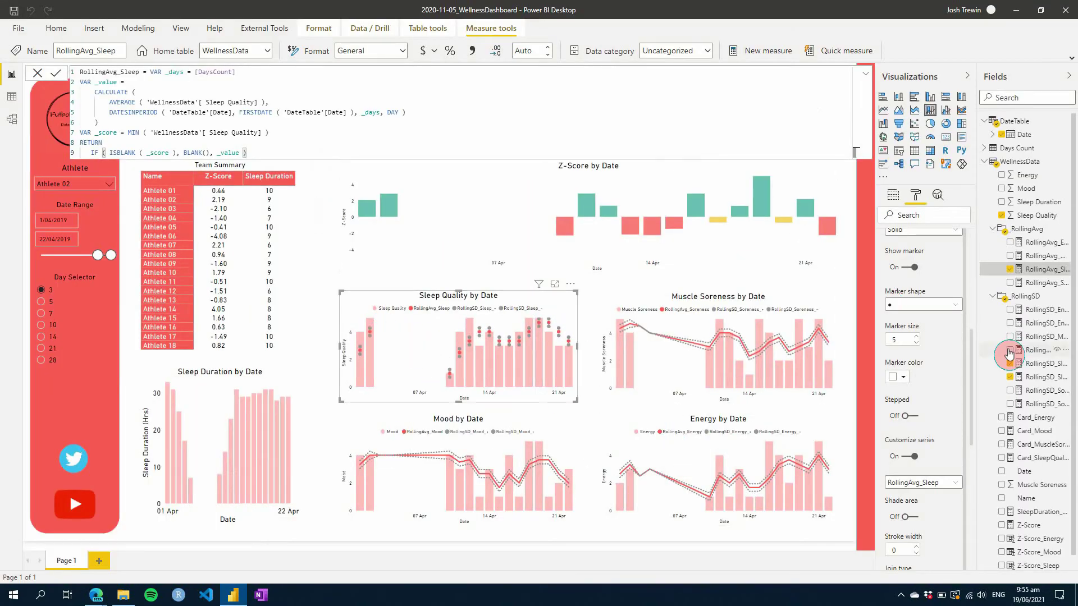
# Close the formula editor and scroll the Shapes section to Customize series.
pyautogui.scroll(5, 927, 361)
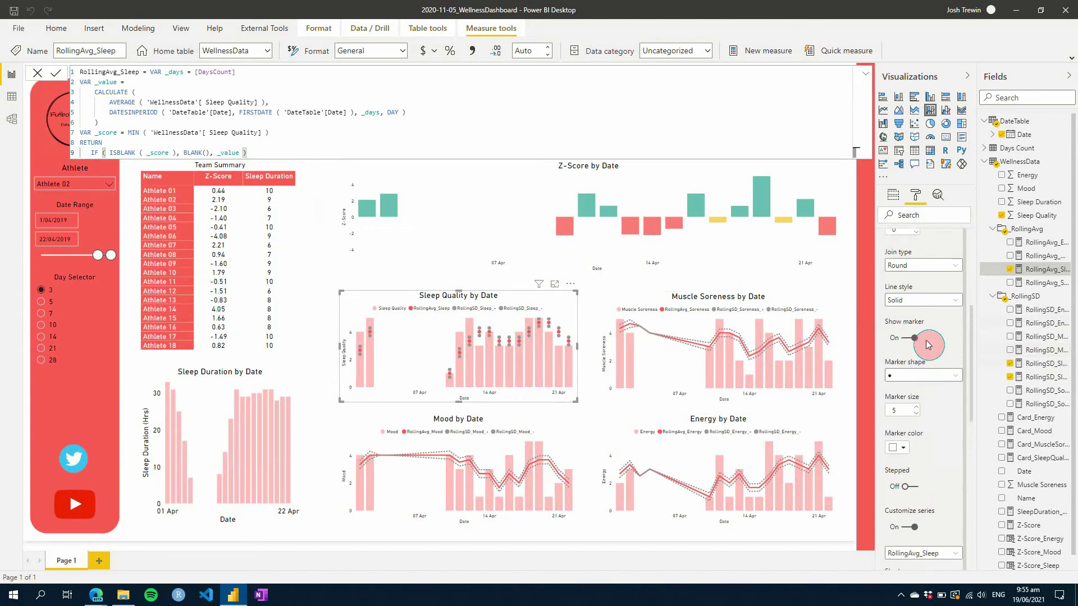
pyautogui.scroll(-1, 928, 344)
pyautogui.scroll(-2, 927, 344)
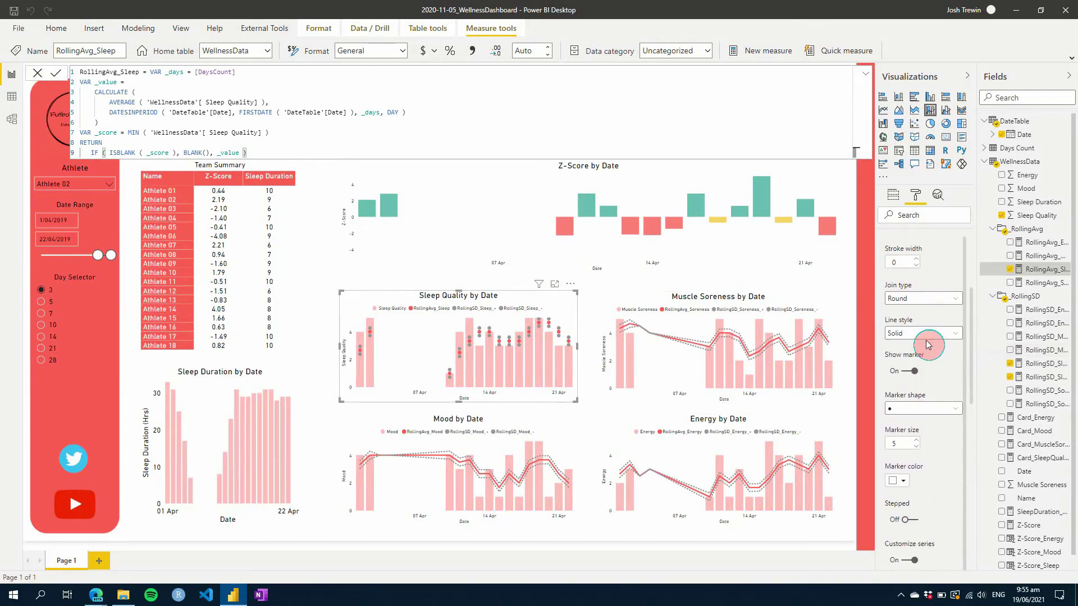
pyautogui.click(914, 447)
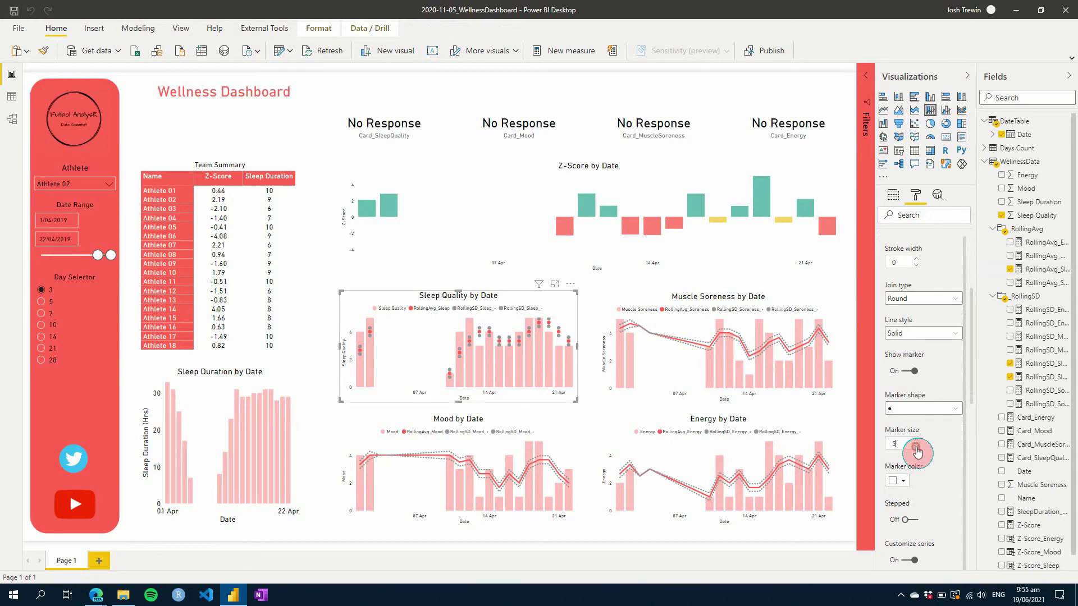
pyautogui.scroll(8, 921, 449)
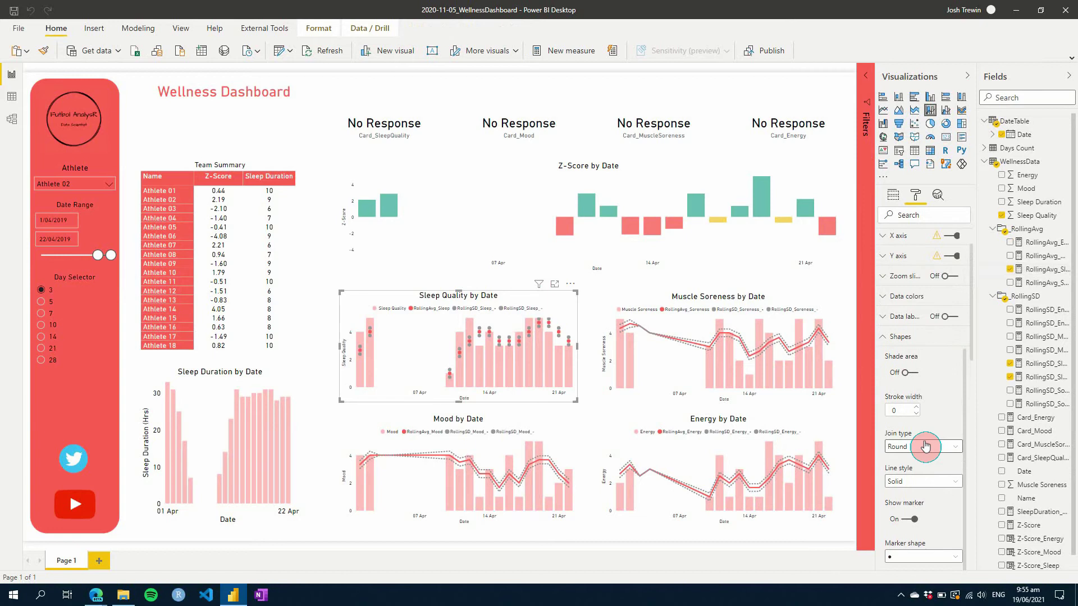
pyautogui.scroll(-1, 925, 383)
pyautogui.scroll(-14, 925, 385)
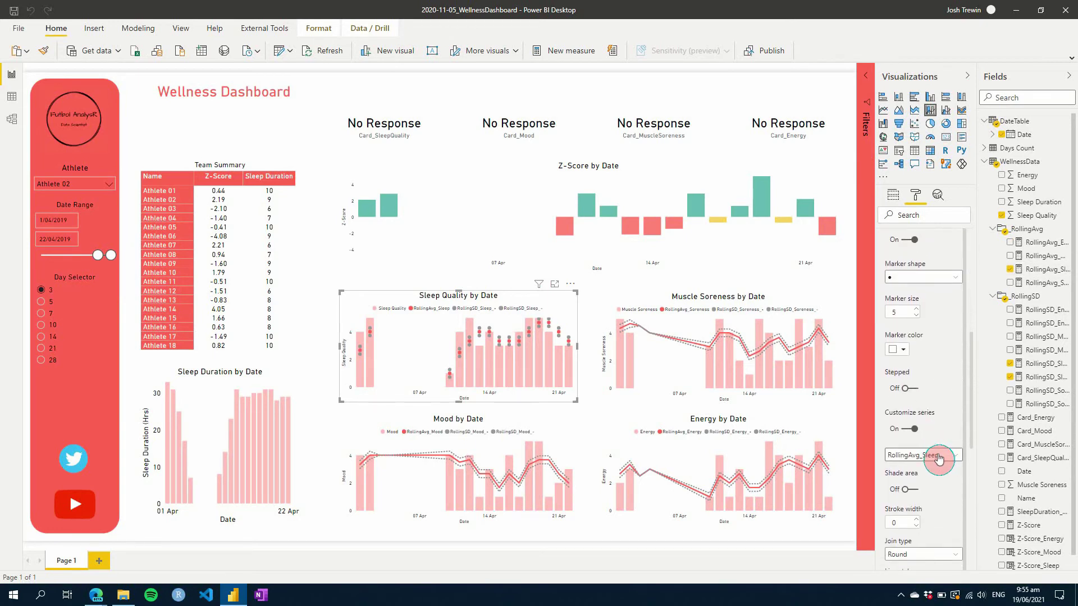
pyautogui.scroll(-4, 936, 454)
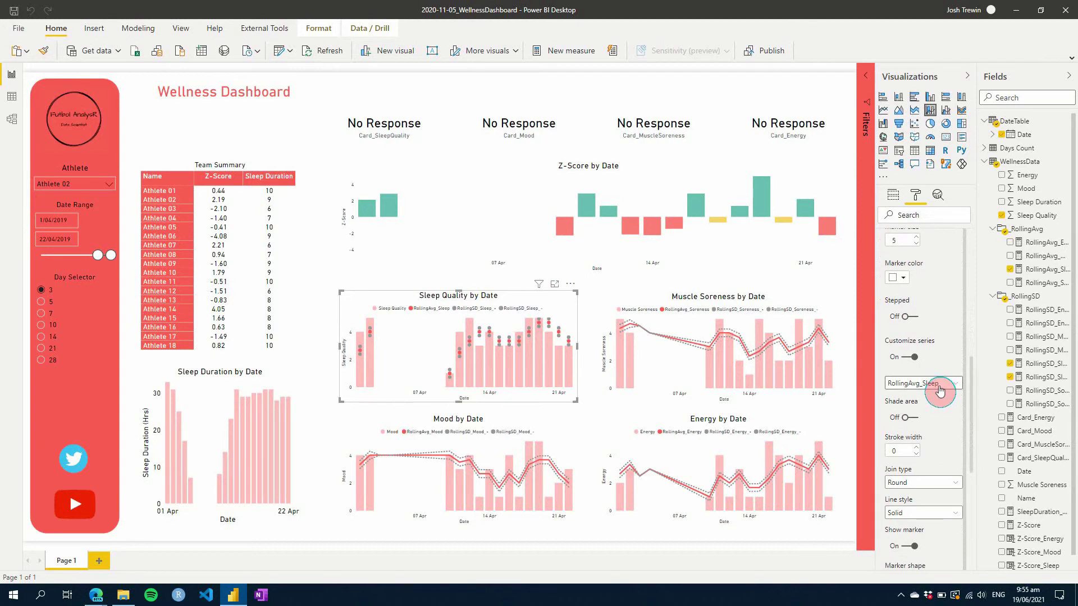
# Set the RollingAvg_Sleep marker shape to square.
pyautogui.click(939, 387)
pyautogui.click(941, 386)
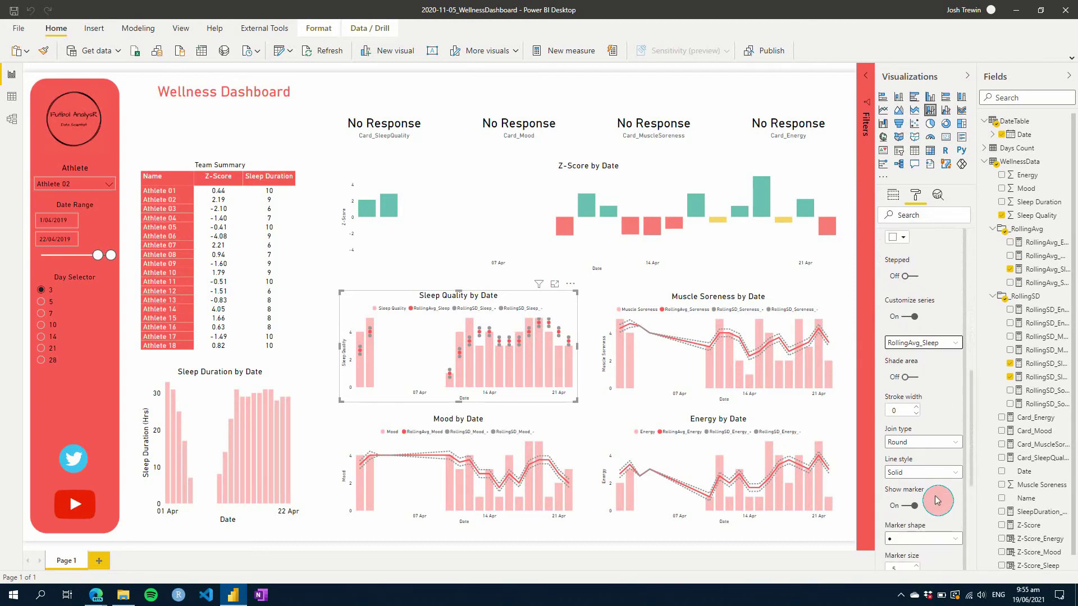
pyautogui.scroll(-5, 936, 472)
pyautogui.scroll(-4, 936, 465)
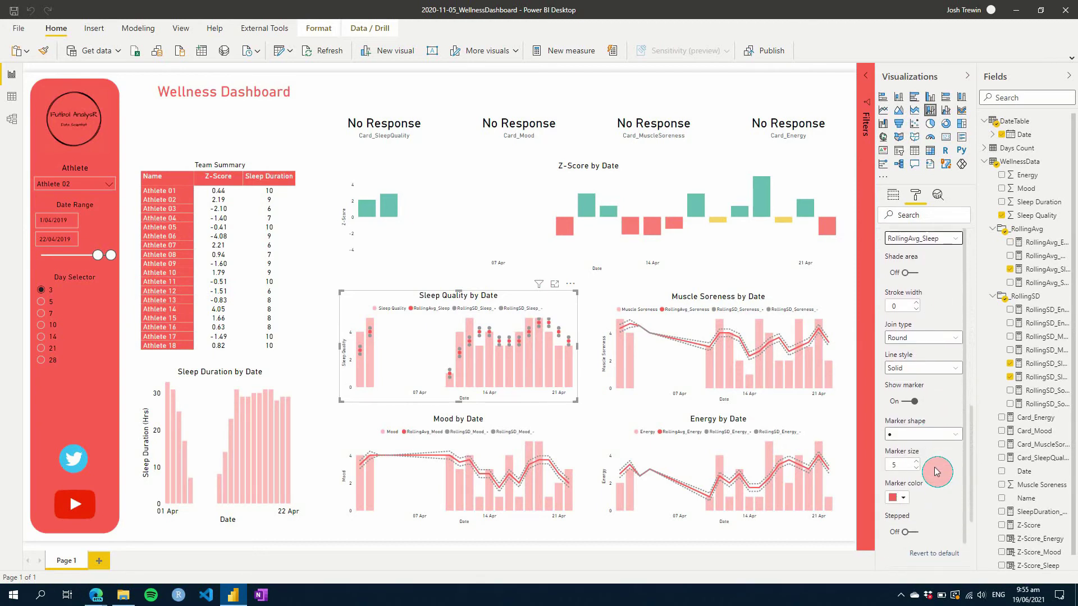
pyautogui.click(933, 433)
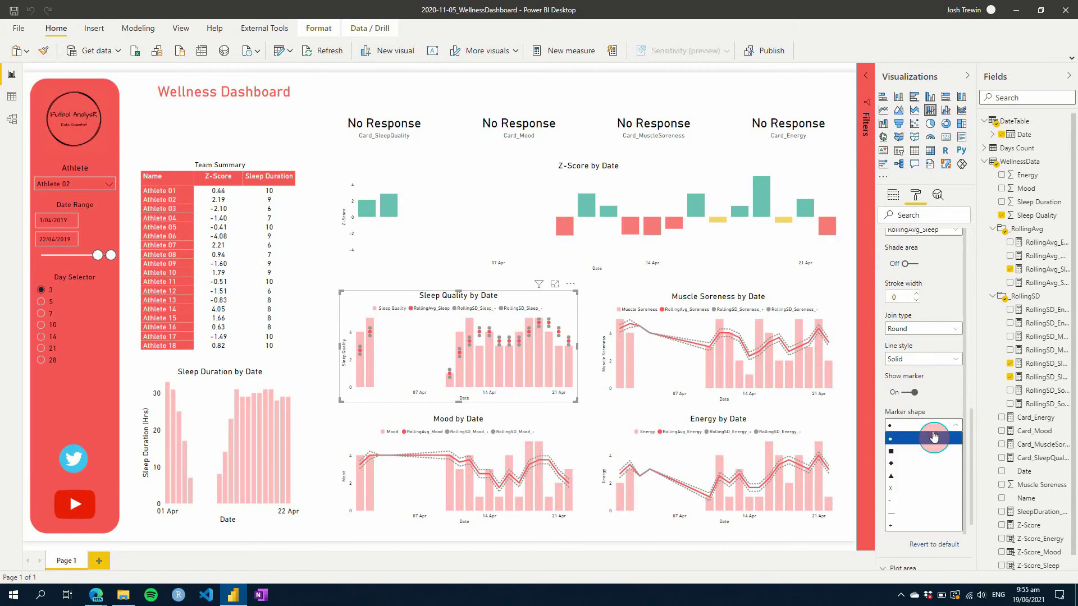
pyautogui.click(911, 452)
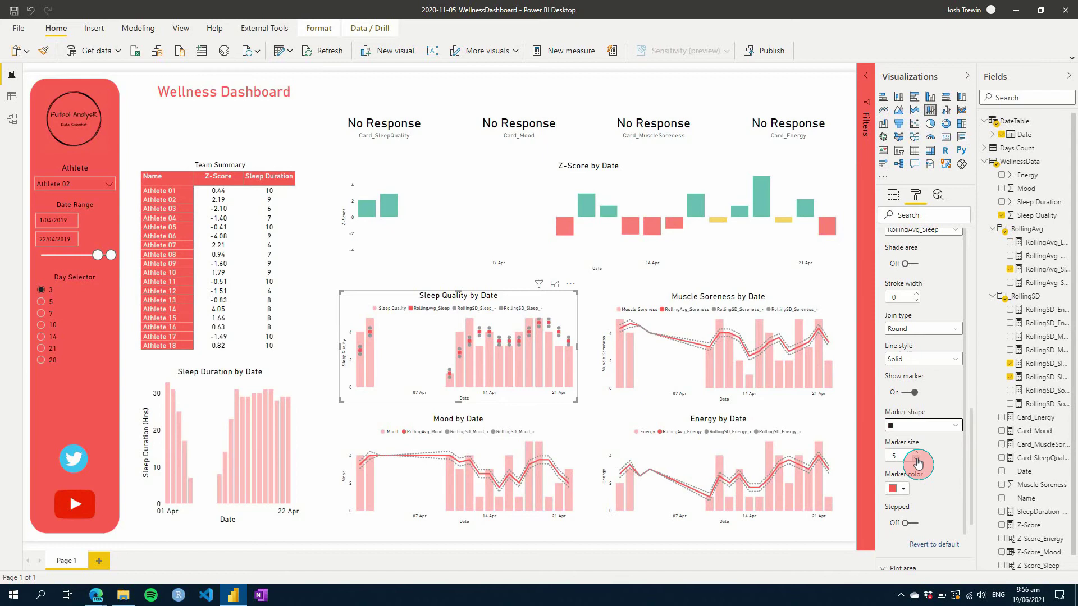
# Set dash marker shapes for RollingSD_Sleep_+ and RollingSD_Sleep_-.
pyautogui.scroll(3, 947, 474)
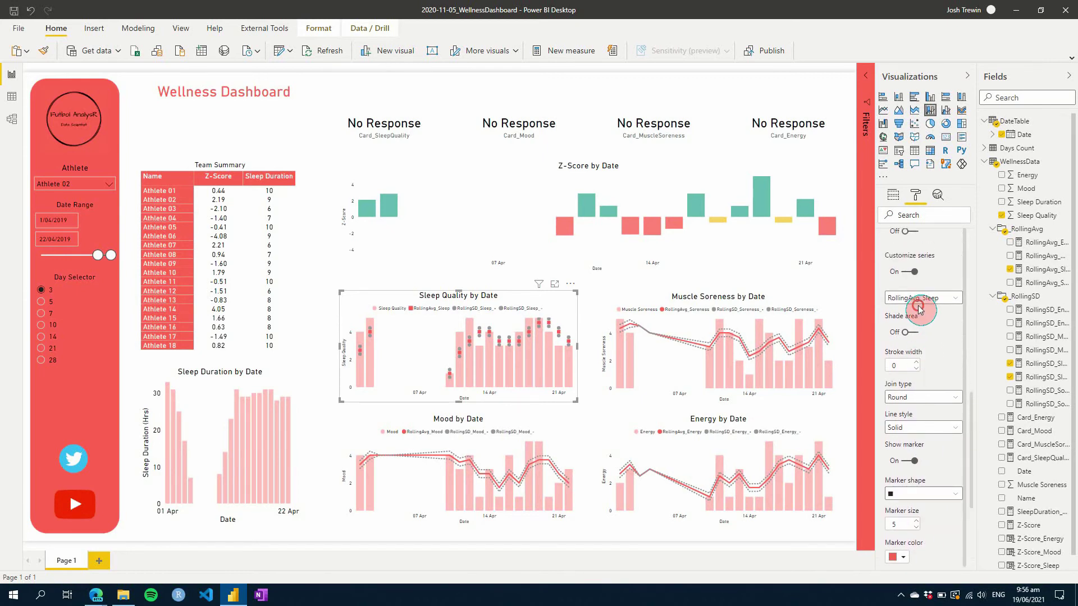
pyautogui.click(921, 298)
pyautogui.click(924, 323)
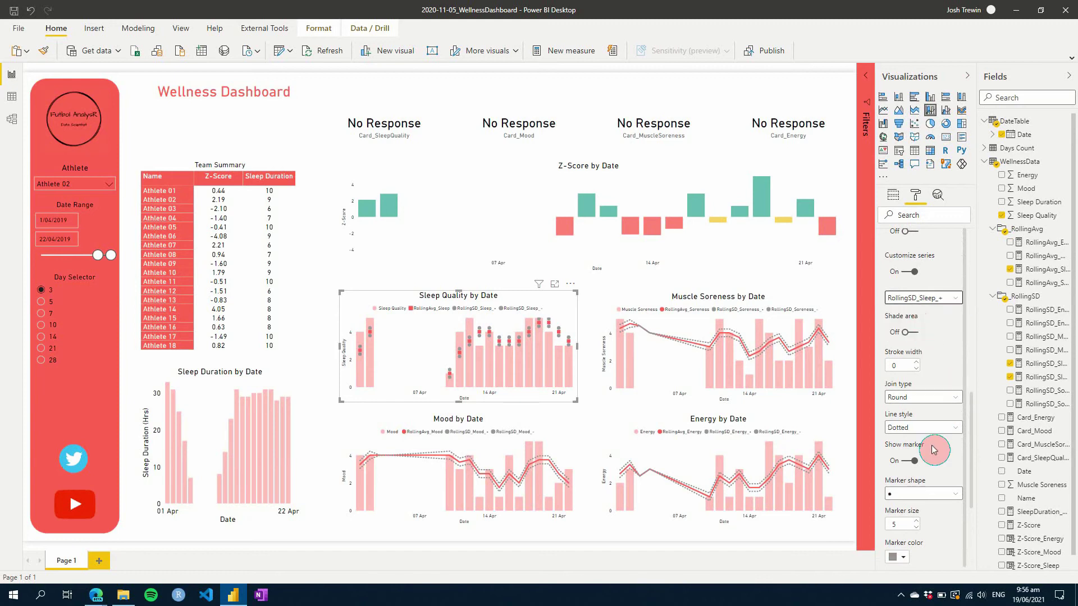
pyautogui.scroll(-2, 934, 449)
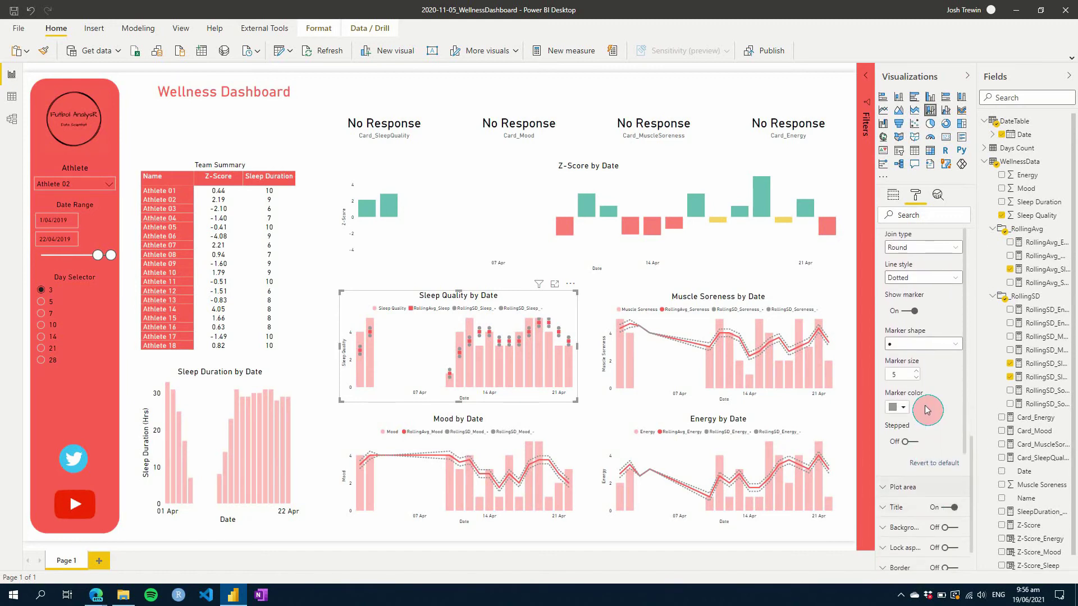
pyautogui.click(931, 344)
pyautogui.click(915, 432)
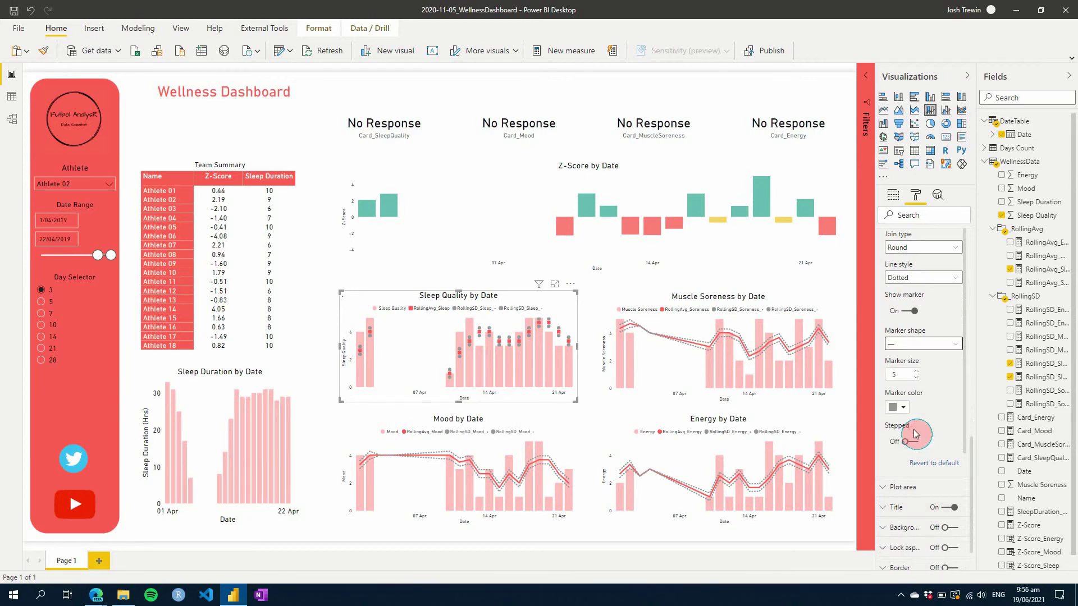
pyautogui.scroll(1, 933, 303)
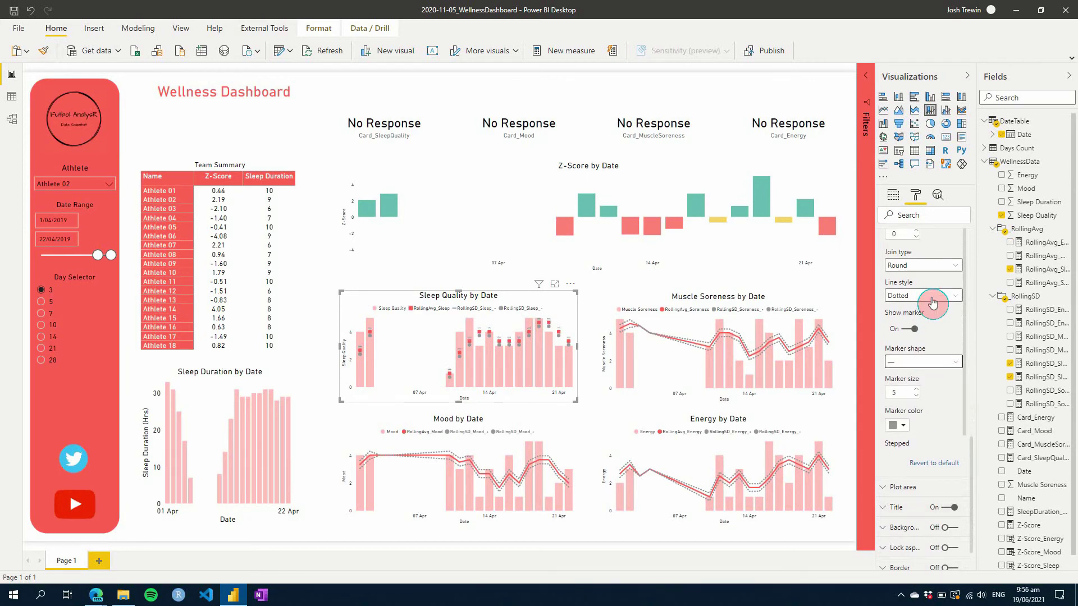
pyautogui.scroll(3, 930, 297)
pyautogui.click(925, 289)
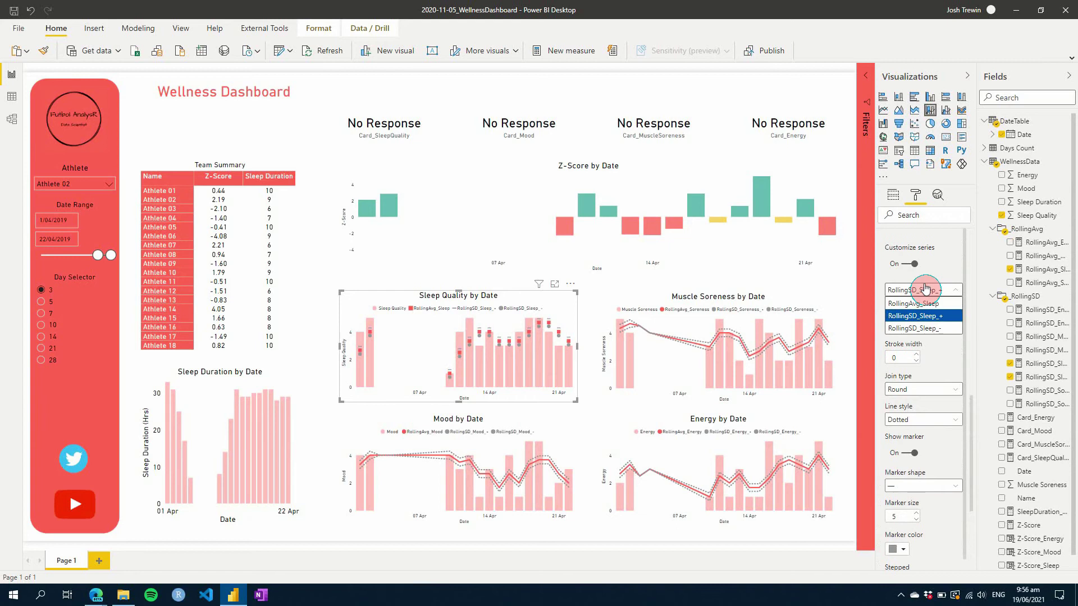
pyautogui.click(921, 328)
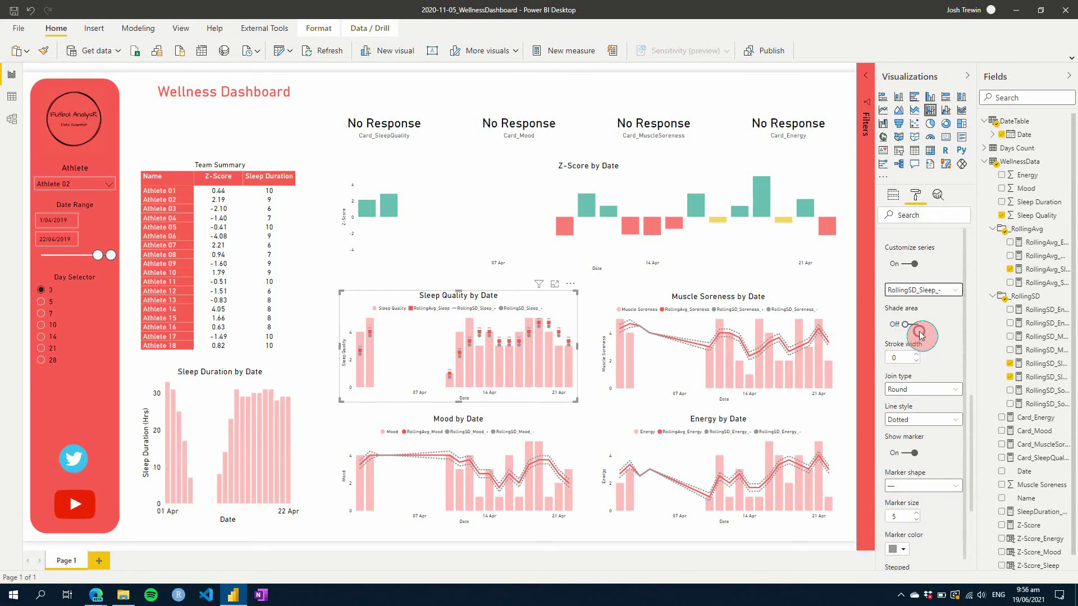
pyautogui.click(914, 486)
pyautogui.click(893, 467)
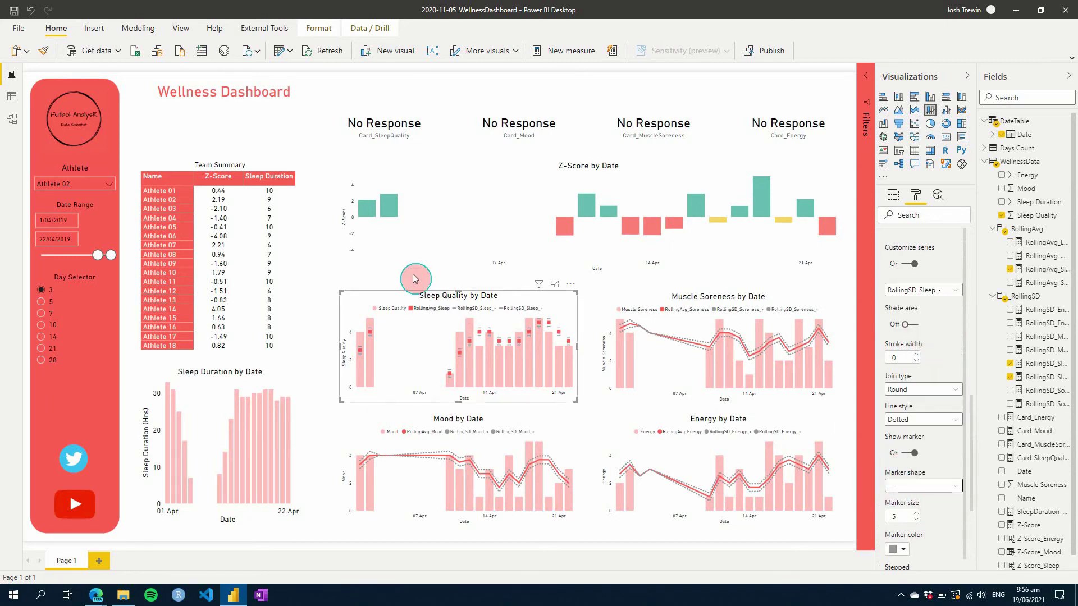
# Deselect the chart and review its square average and dash SD markers on the canvas.
pyautogui.click(316, 349)
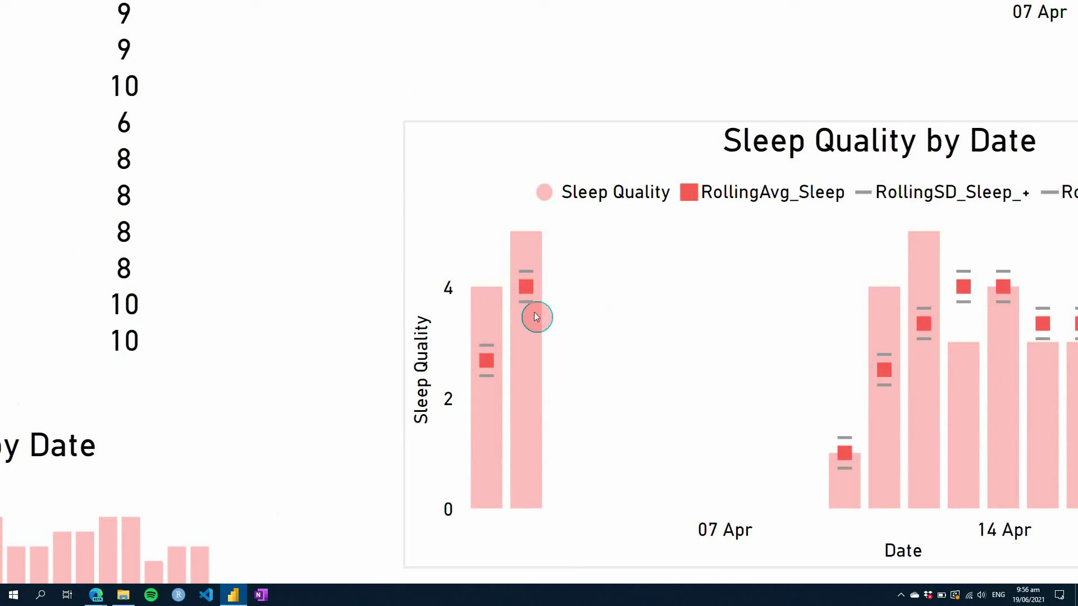
pyautogui.hscroll(3, 728, 419)
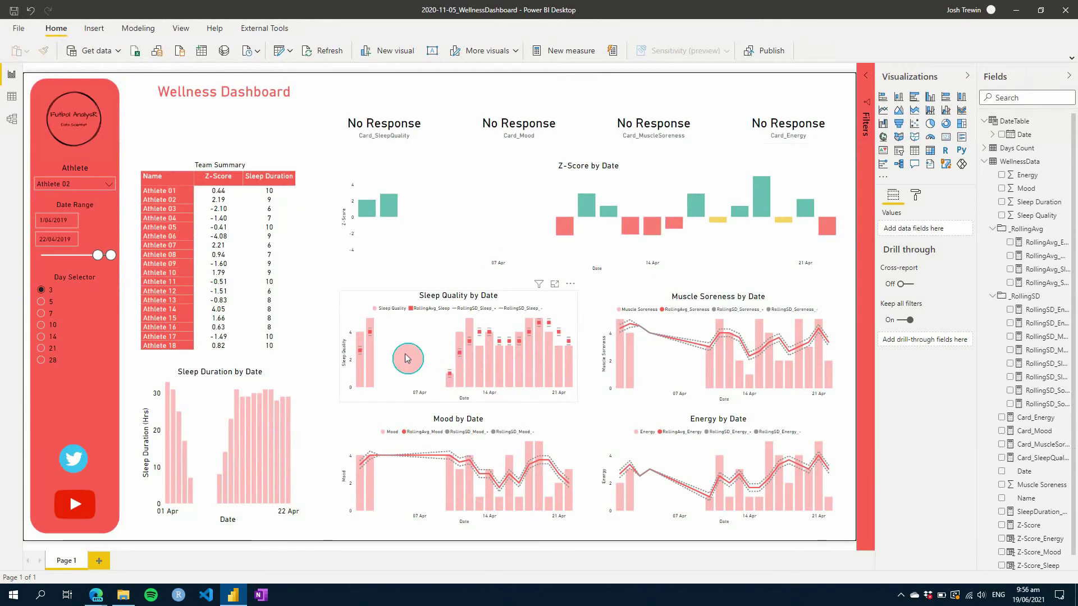
pyautogui.moveTo(383, 340)
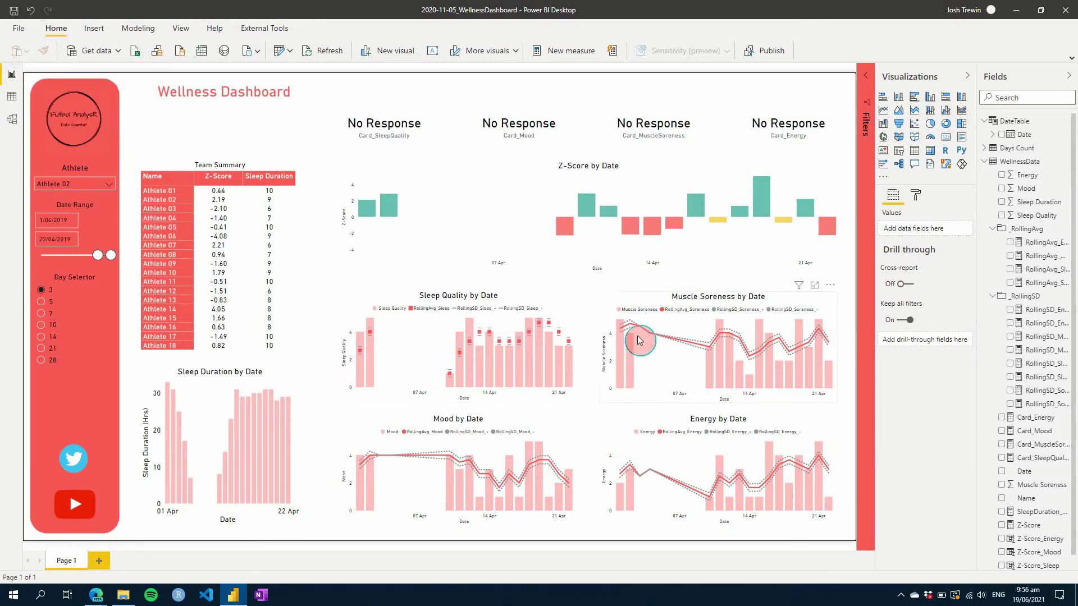
pyautogui.click(97, 183)
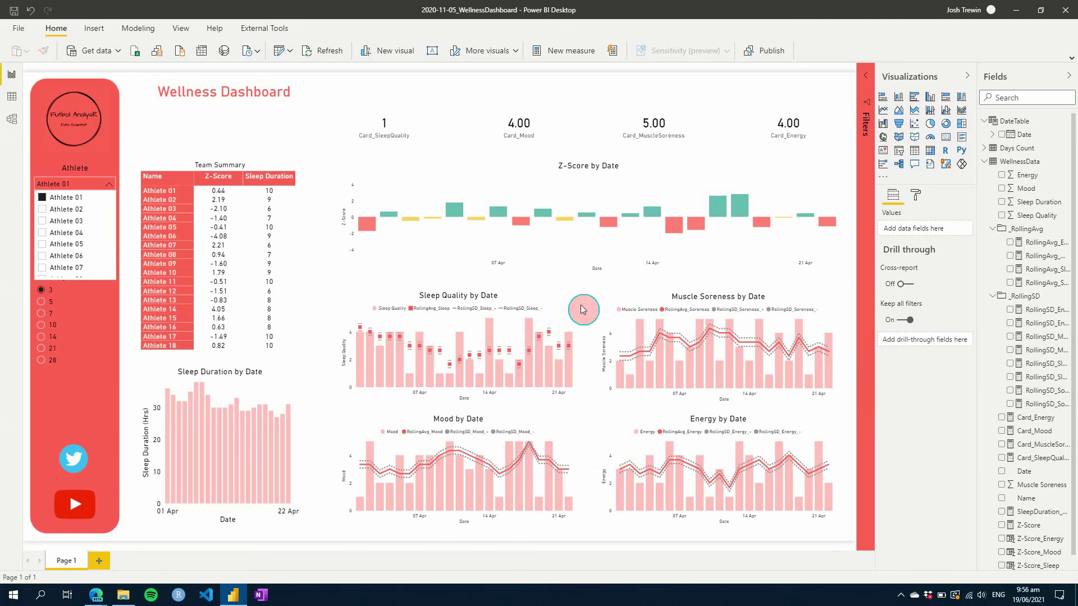
pyautogui.click(323, 300)
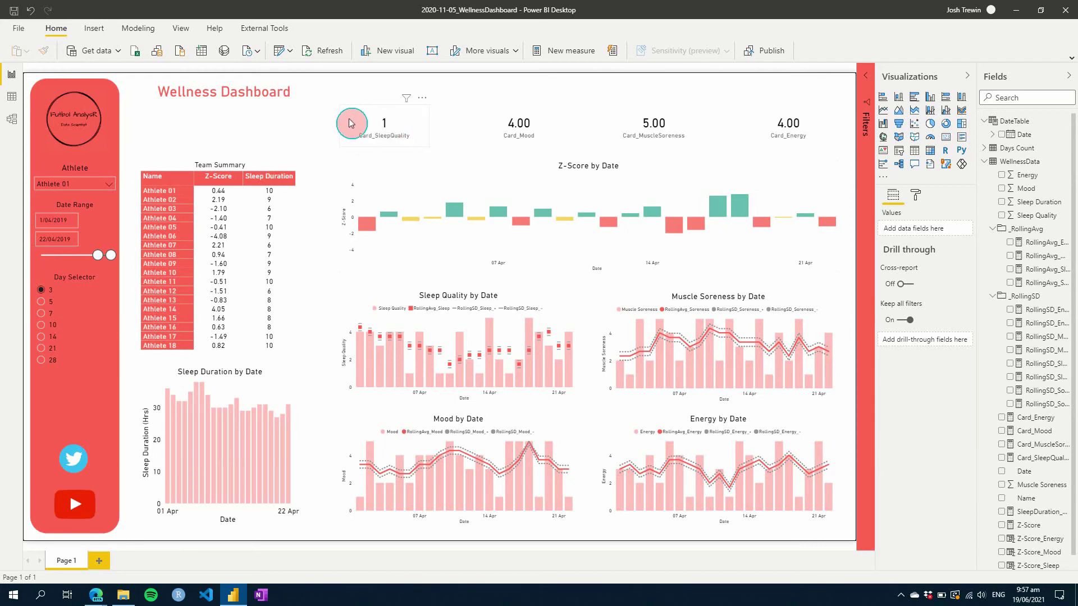
pyautogui.click(74, 185)
pyautogui.click(64, 210)
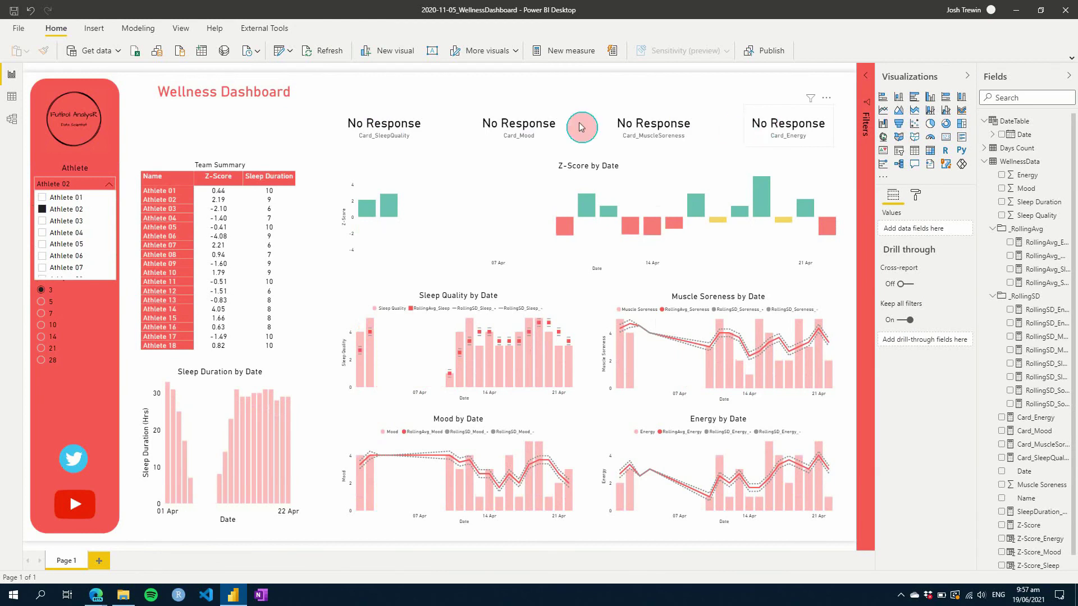
pyautogui.click(324, 138)
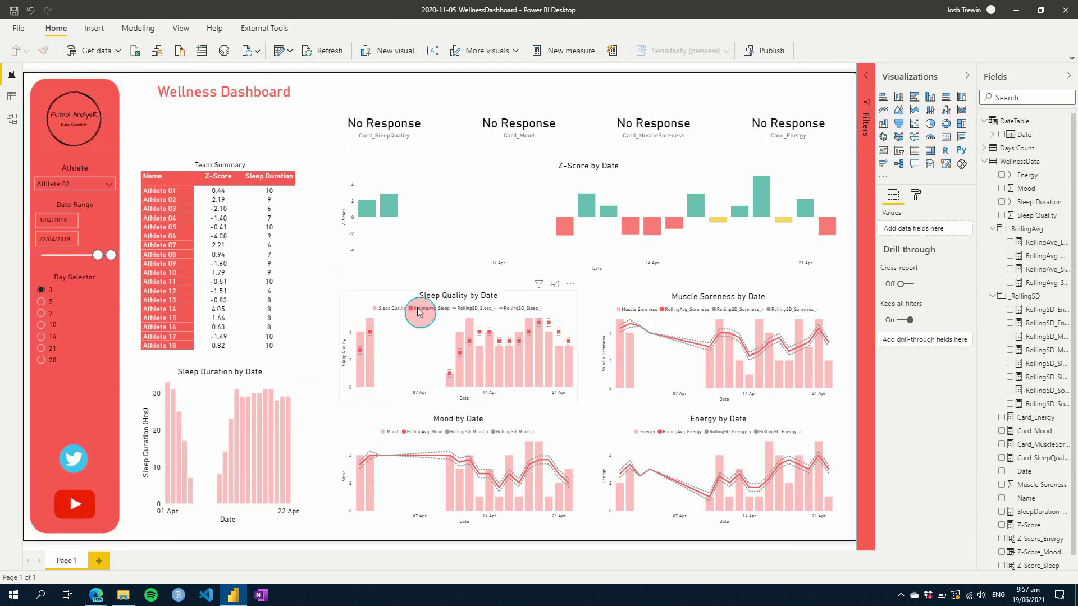
pyautogui.moveTo(380, 339)
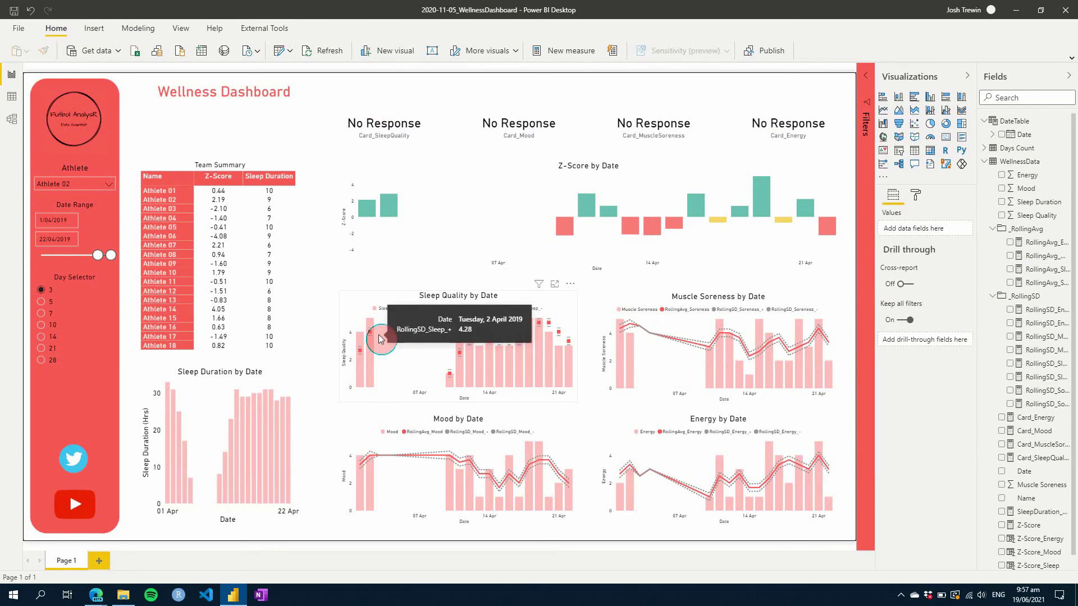